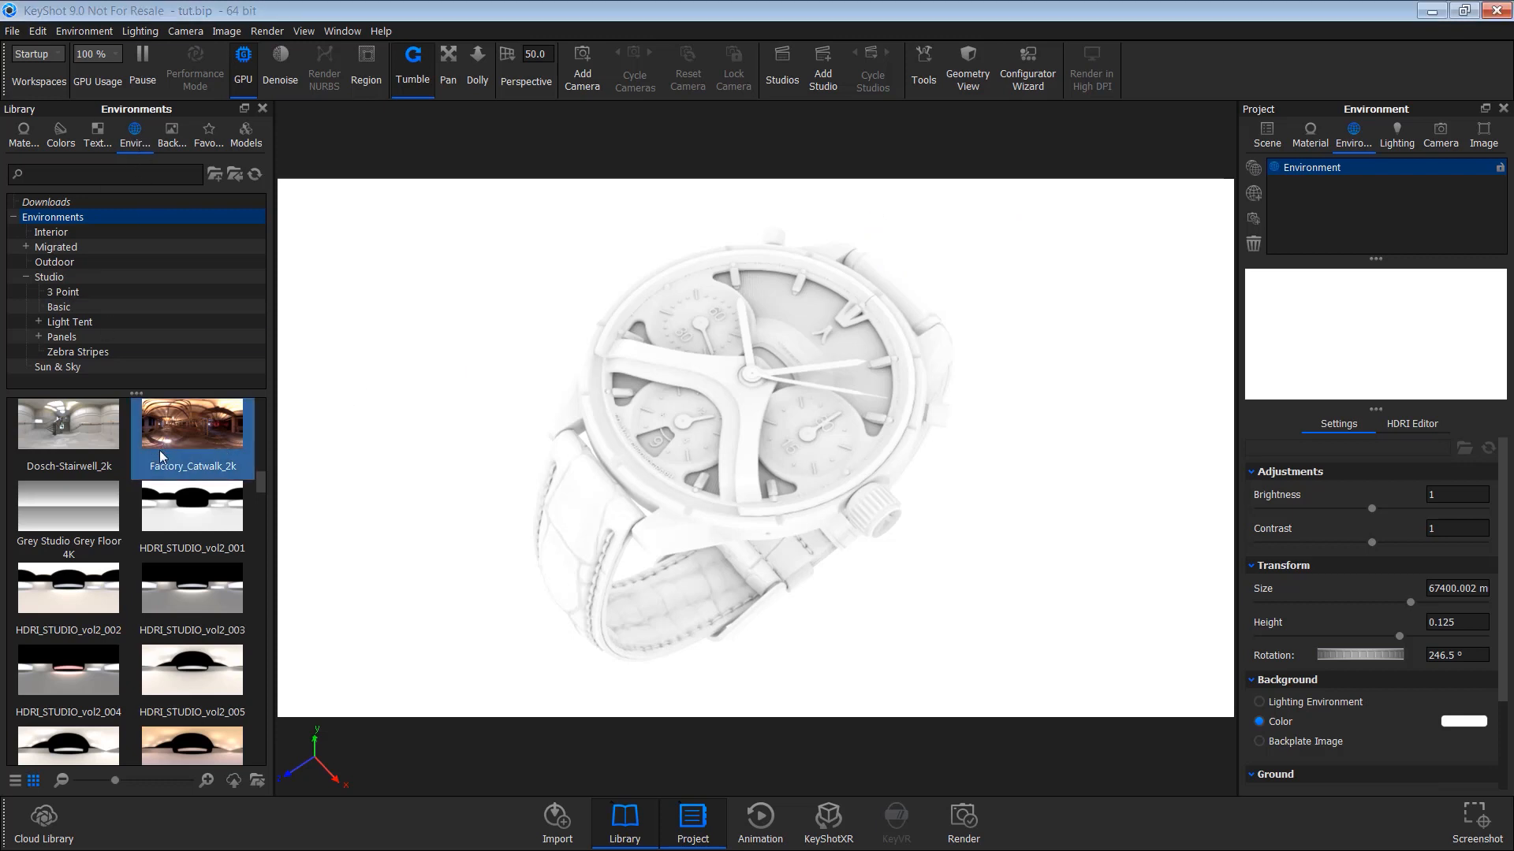
Browse the Interior, Outdoor and Studio environment collections in the library.
click(77, 233)
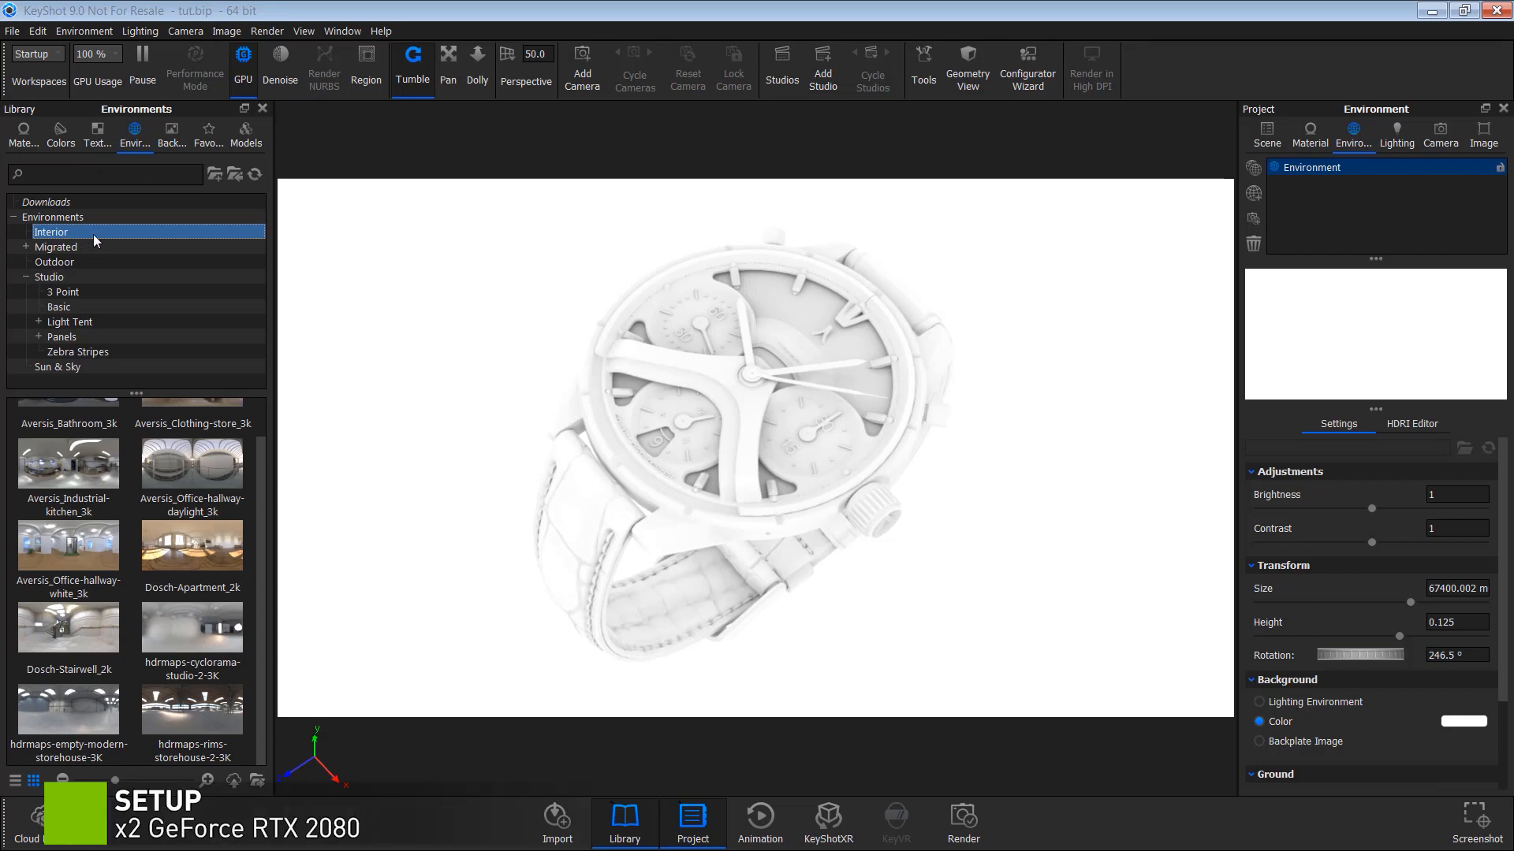
click(125, 262)
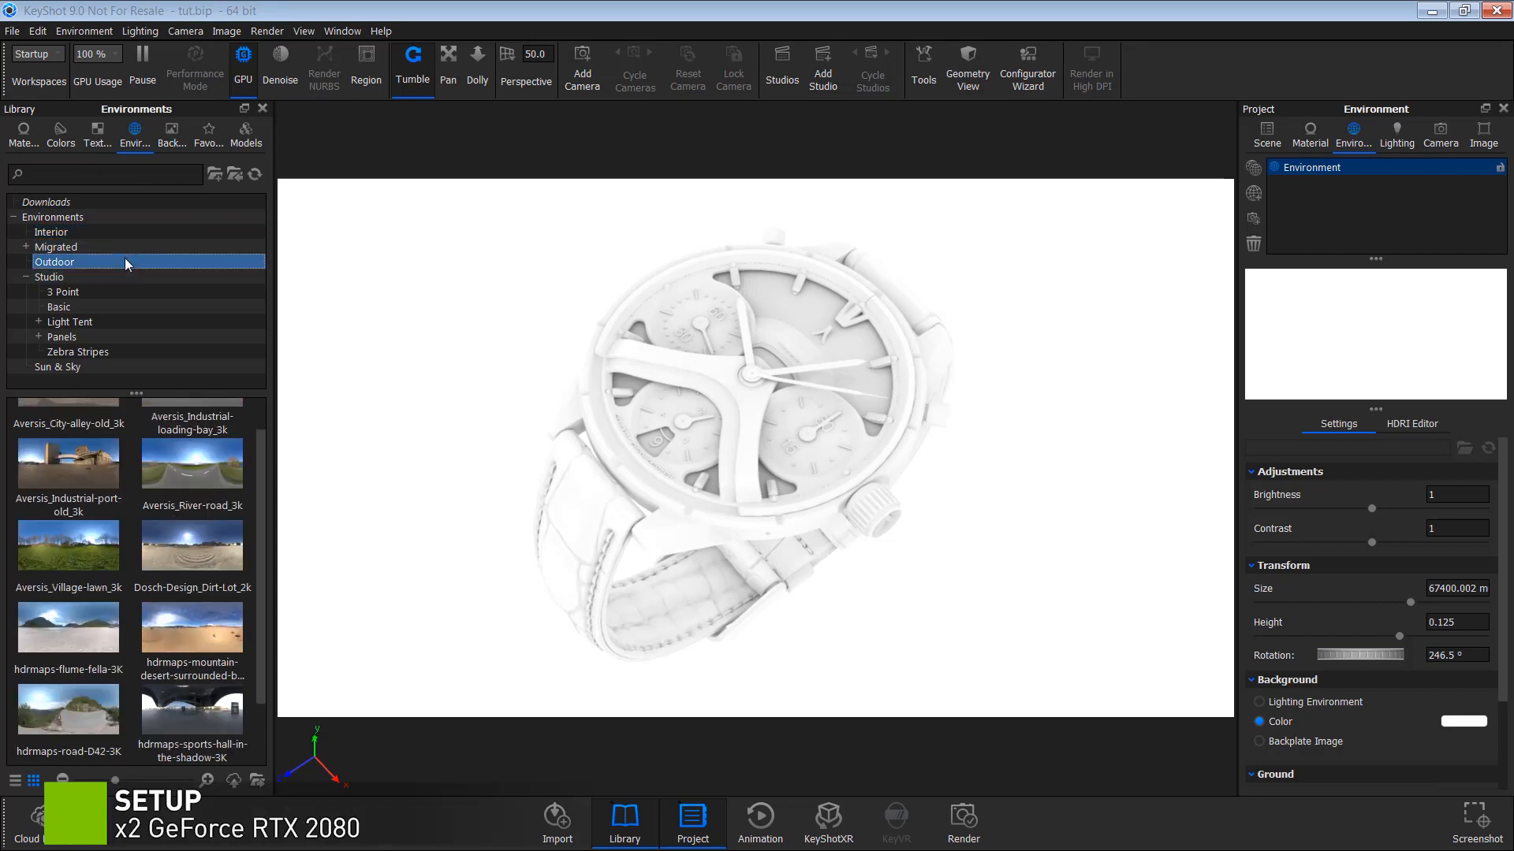
double_click(30, 279)
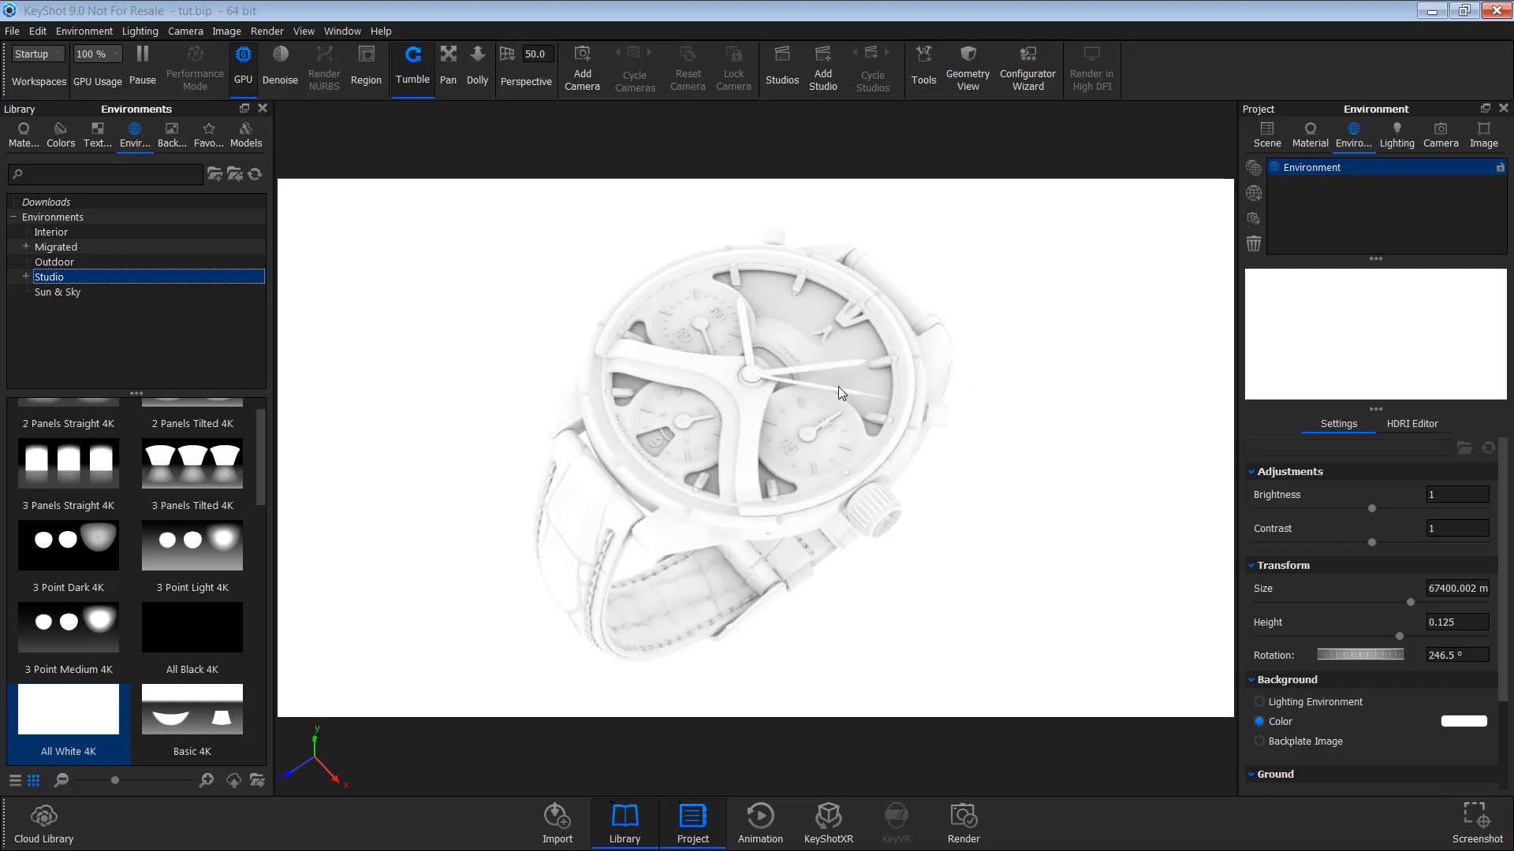
Inspect the type and colour of the material on the watch and return to the environment settings.
right_click(816, 344)
click(852, 11)
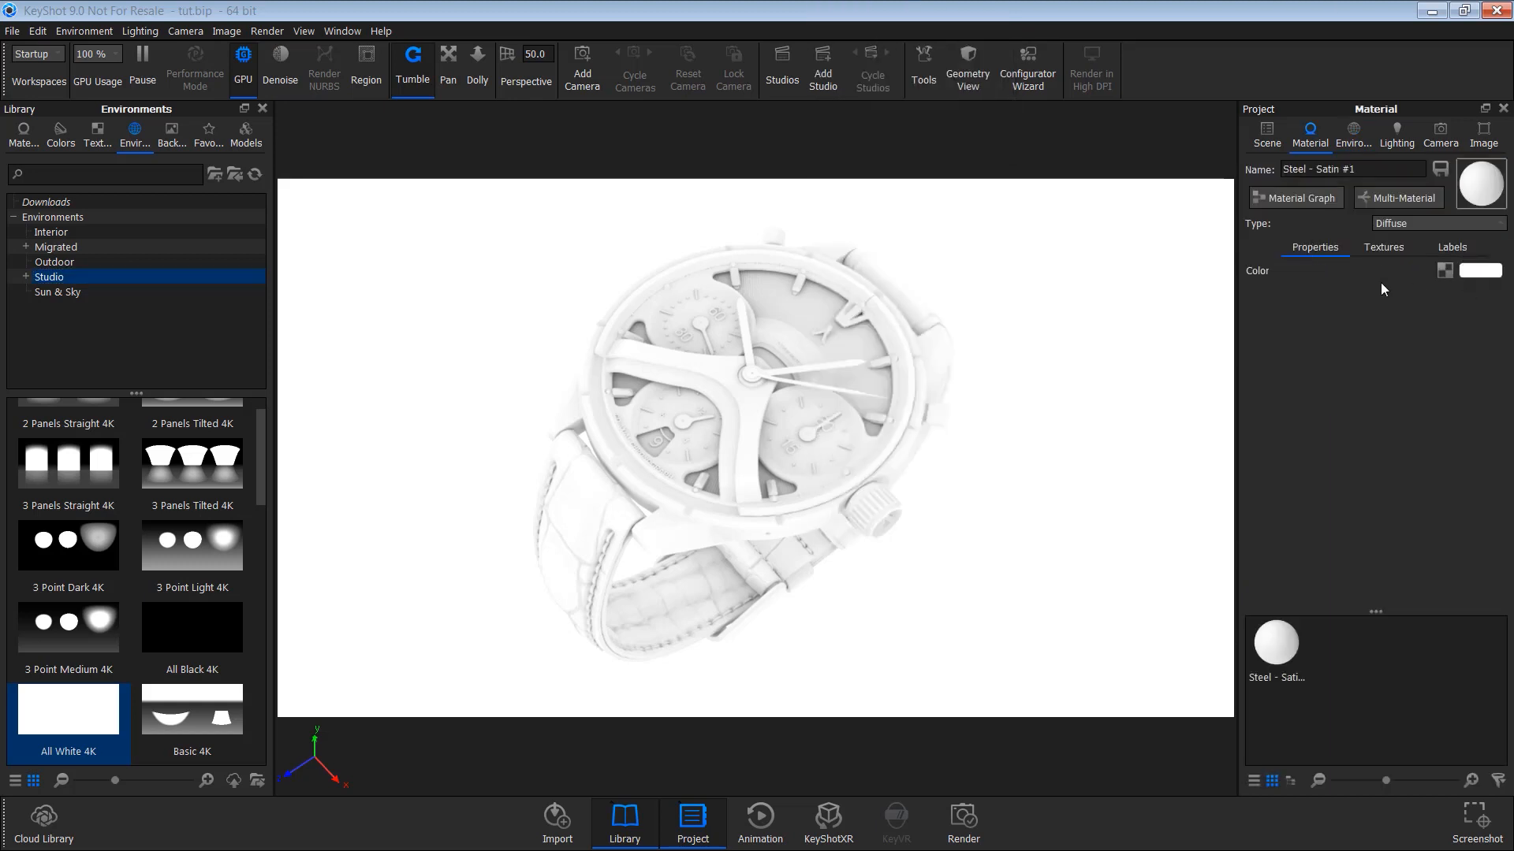
click(1354, 134)
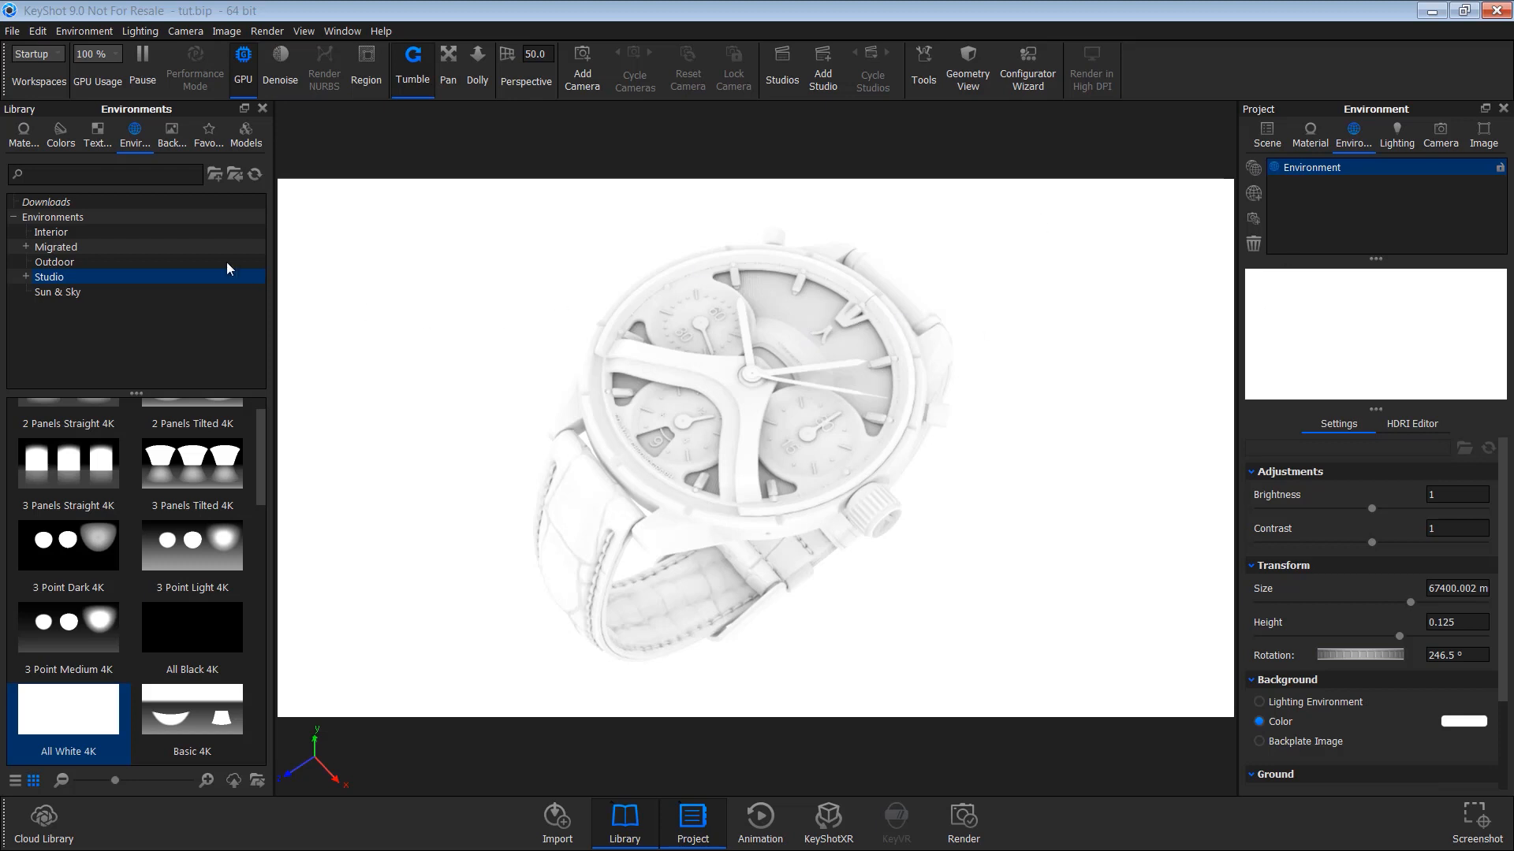
Apply the Aversis_Clothing-store_3k environment from the Interior collection to the watch scene.
scroll(192, 480, up, 1)
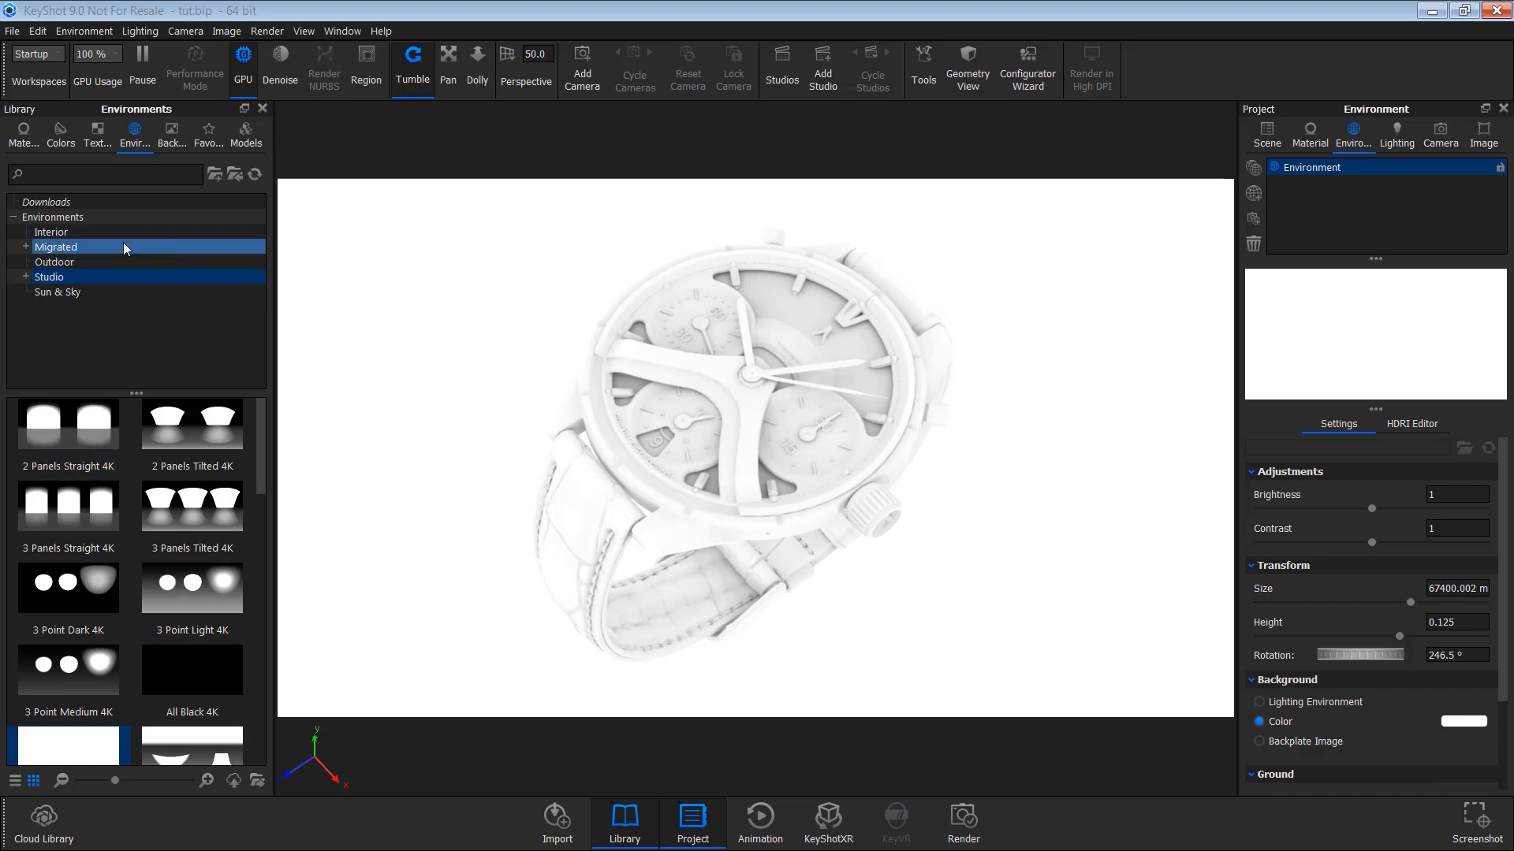
click(51, 233)
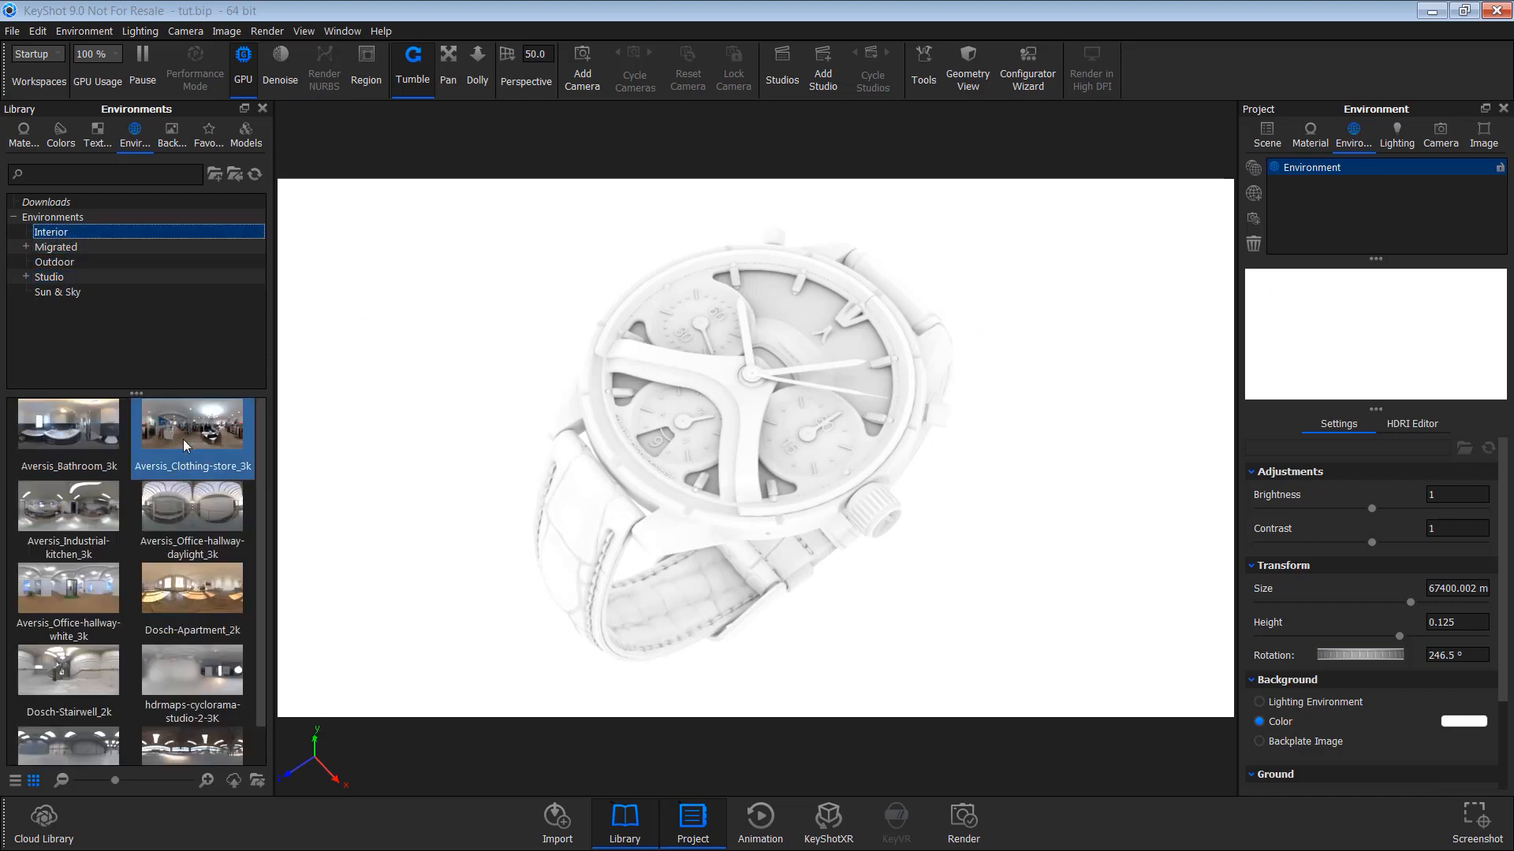
mouse_move(187, 447)
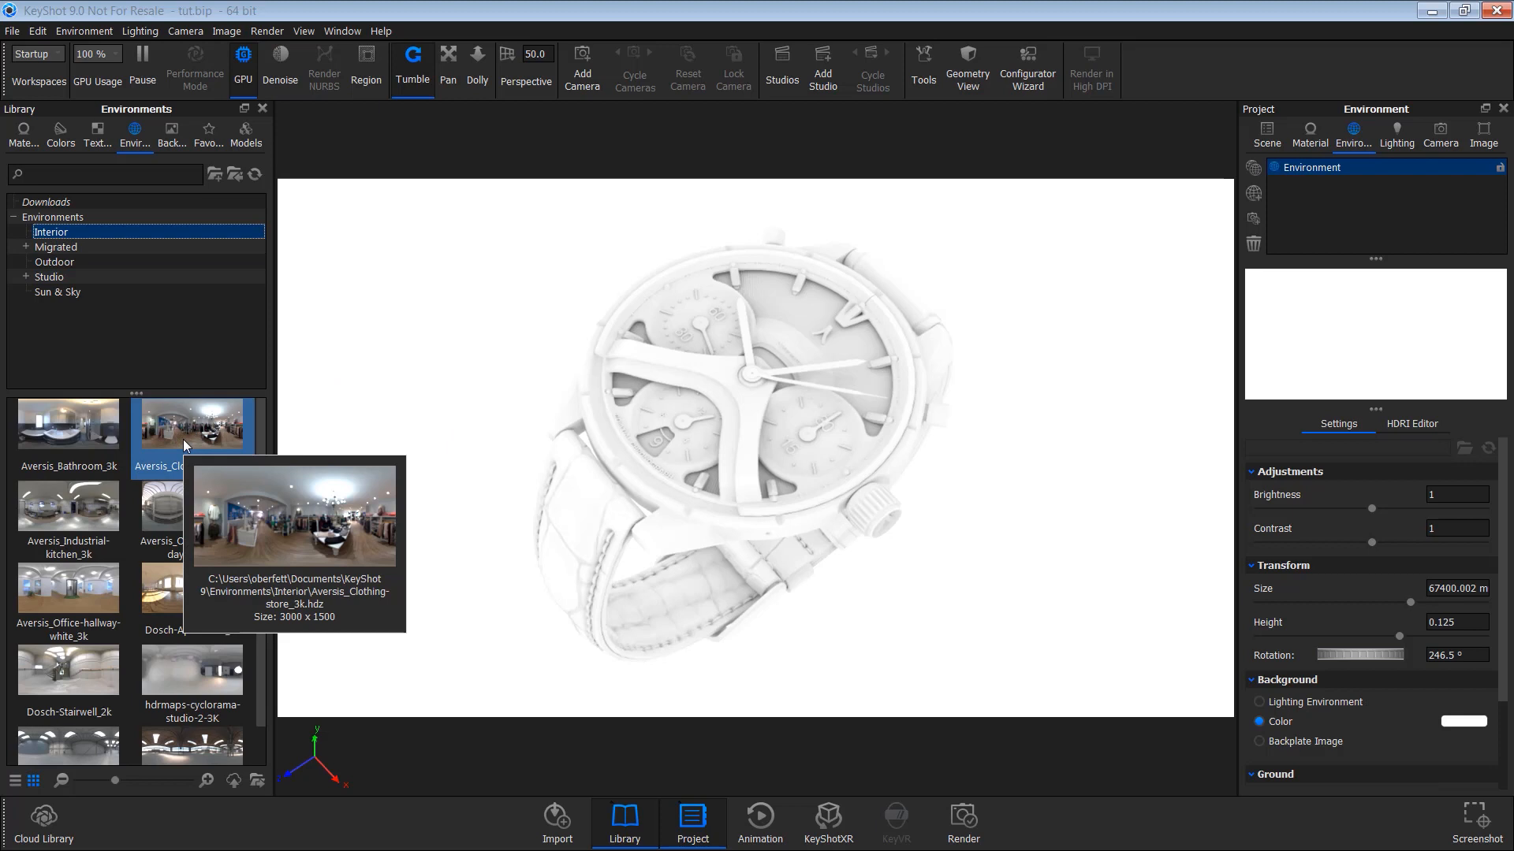
drag(187, 446, 850, 353)
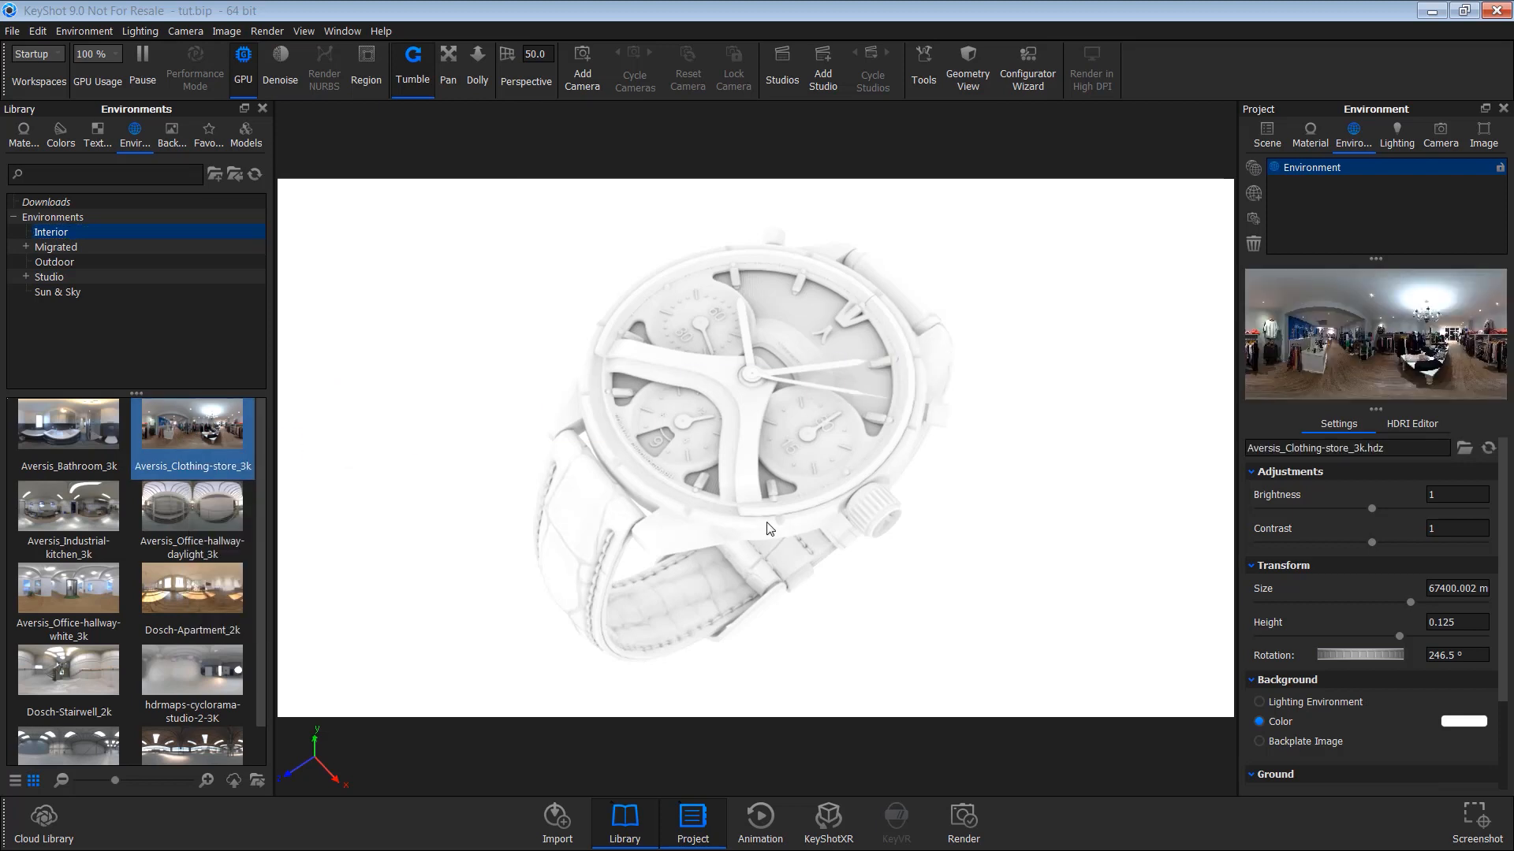
right_click(1051, 304)
click(845, 326)
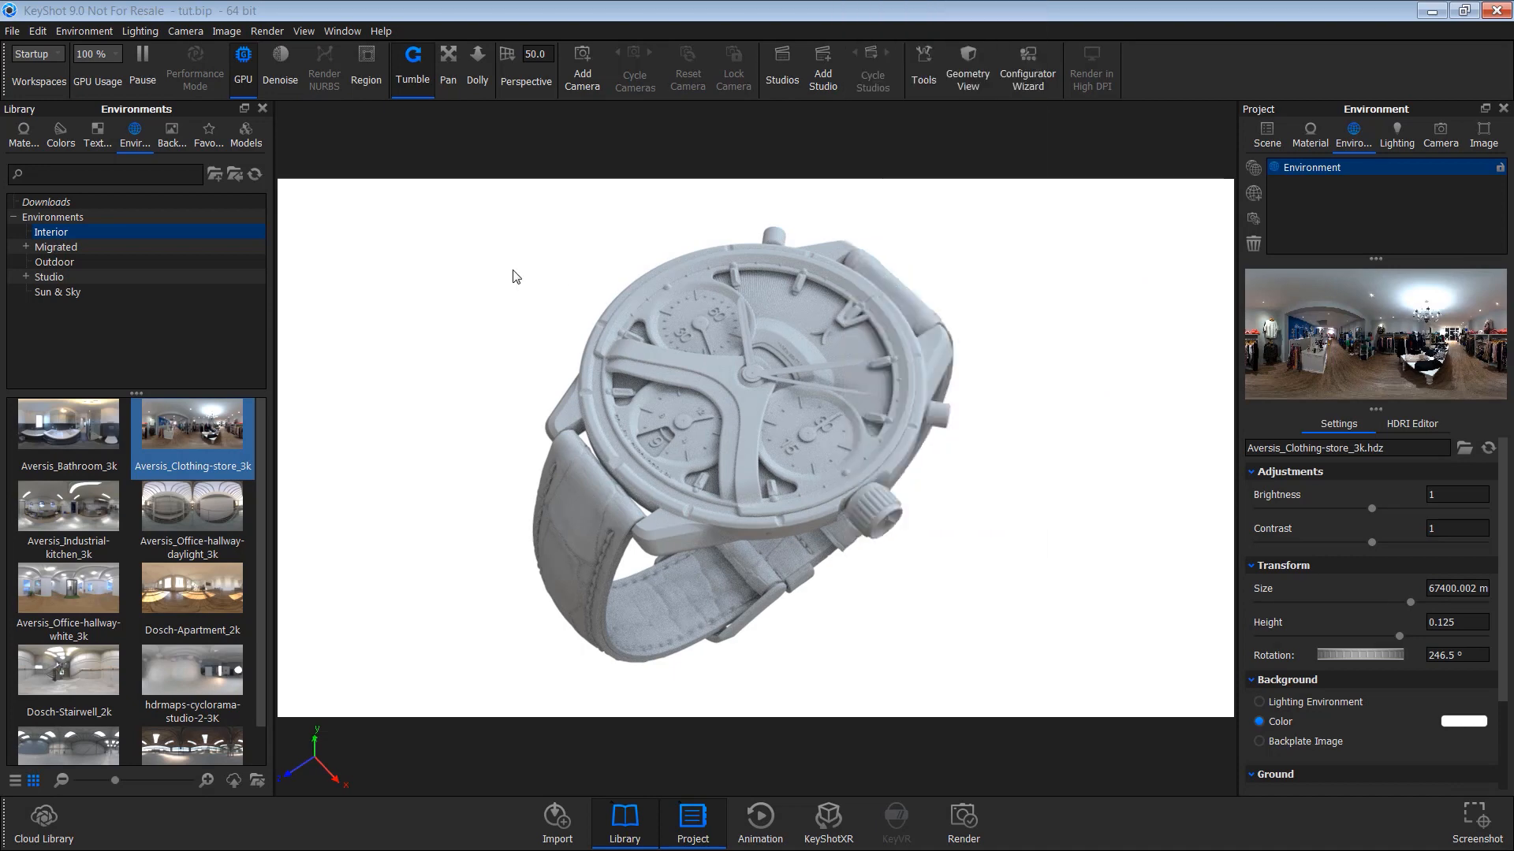
Apply a green hard shiny plastic from the material library's Plastic collection to the watch.
click(24, 134)
scroll(72, 332, down, 4)
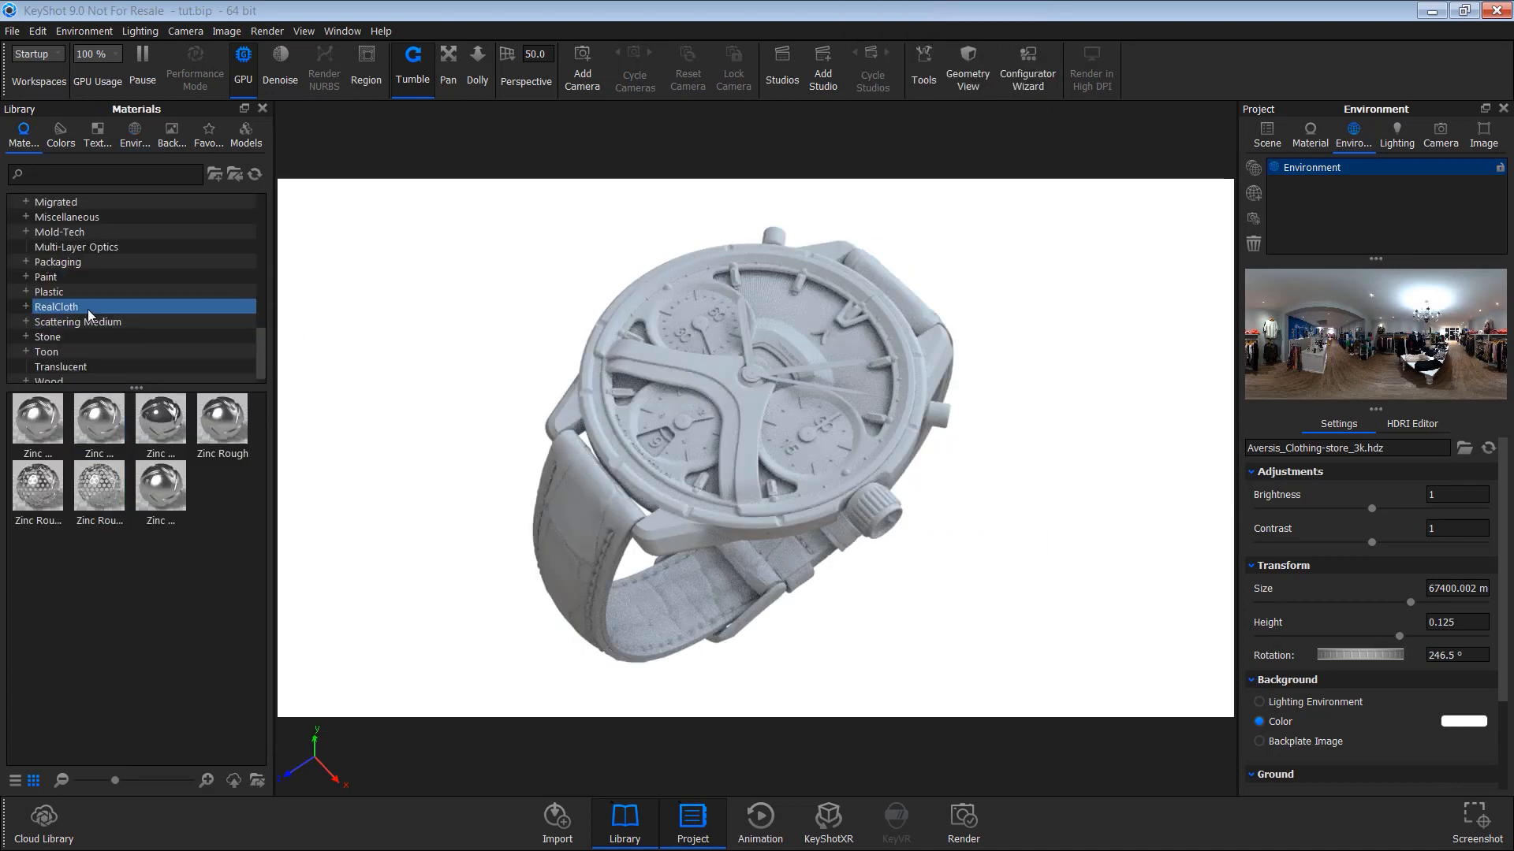
click(247, 293)
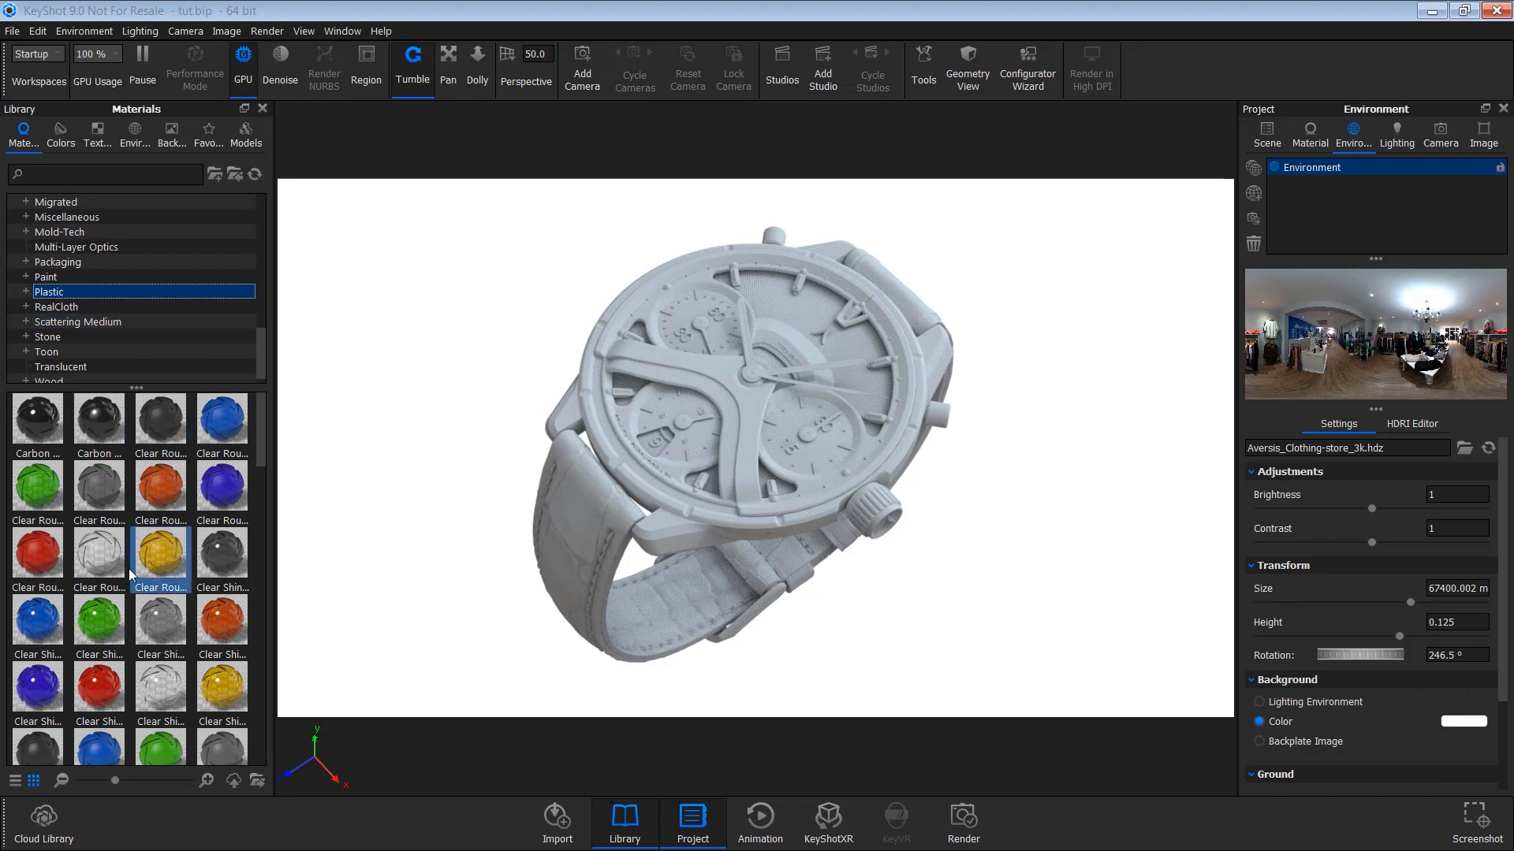
scroll(157, 552, down, 3)
drag(222, 688, 162, 672)
drag(89, 631, 709, 505)
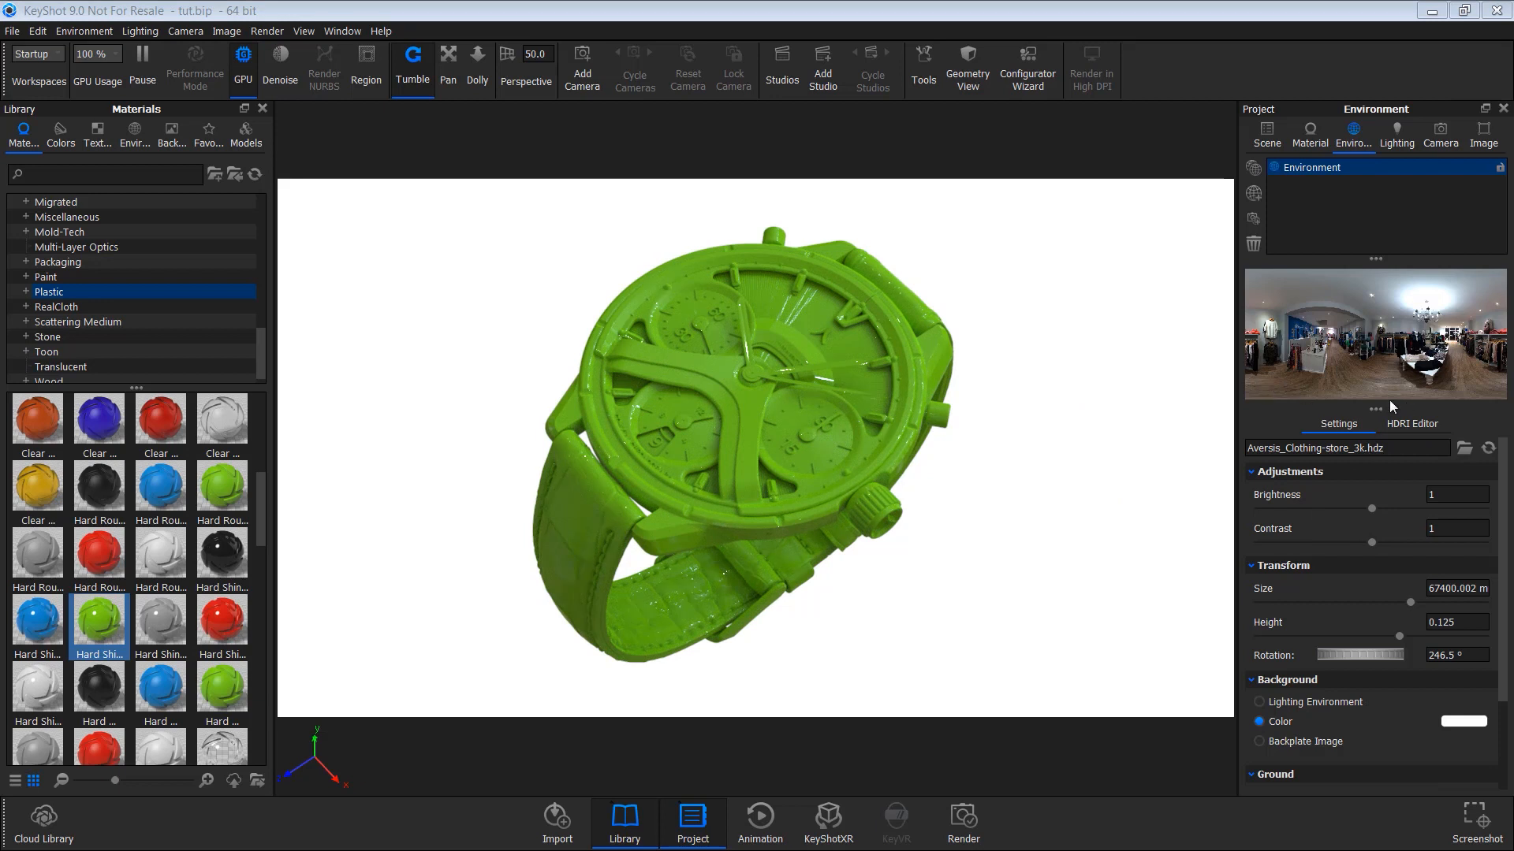
Adjust the environment to brightness 0.864, contrast 0.906, size about 51200, height 0.115 and rotation 49.5°.
drag(1376, 406, 1376, 364)
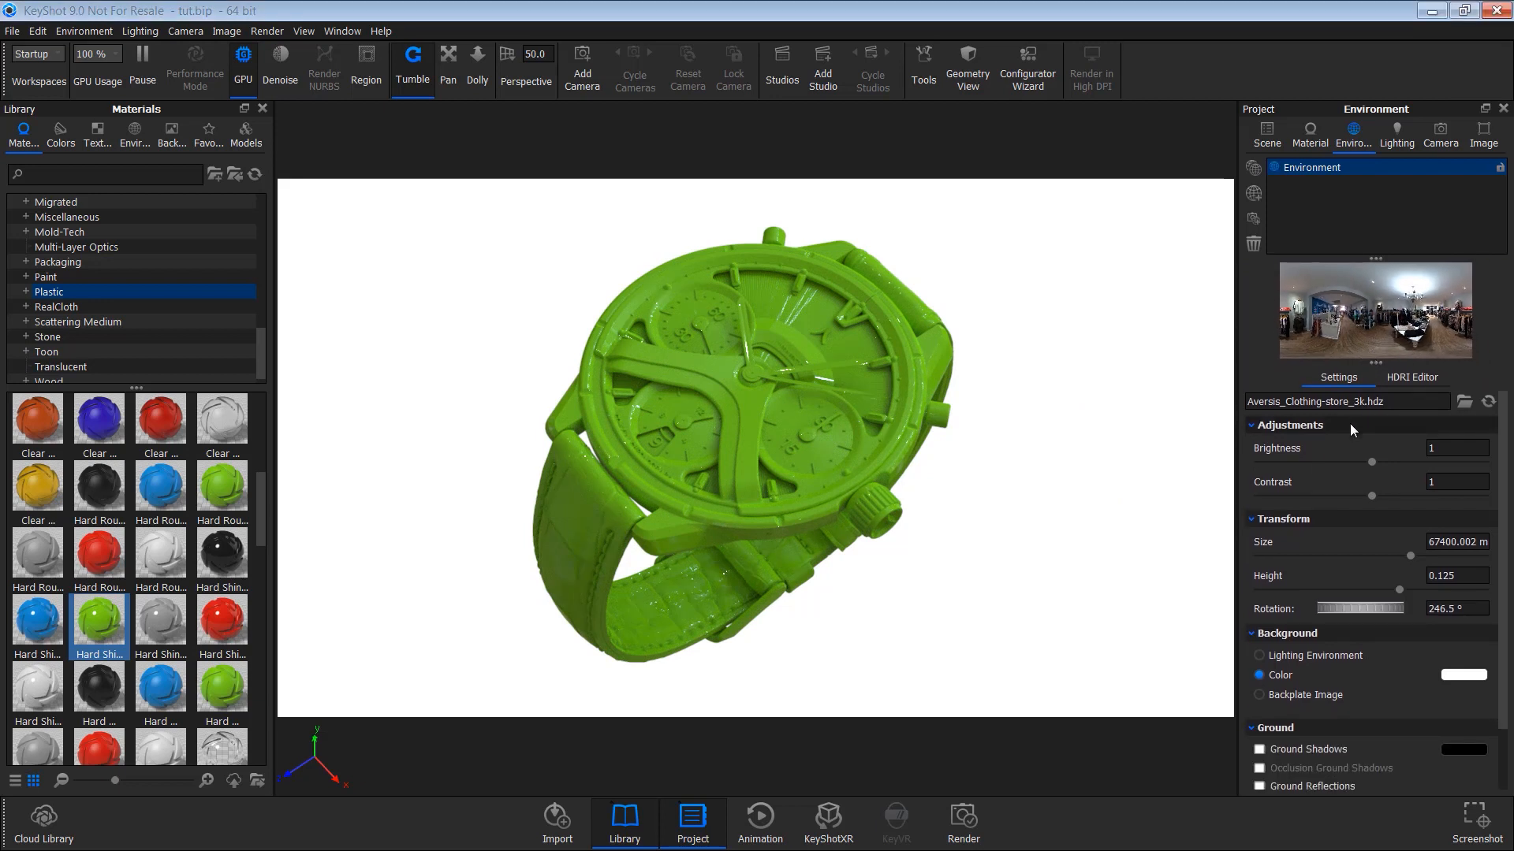
drag(1373, 463, 1362, 498)
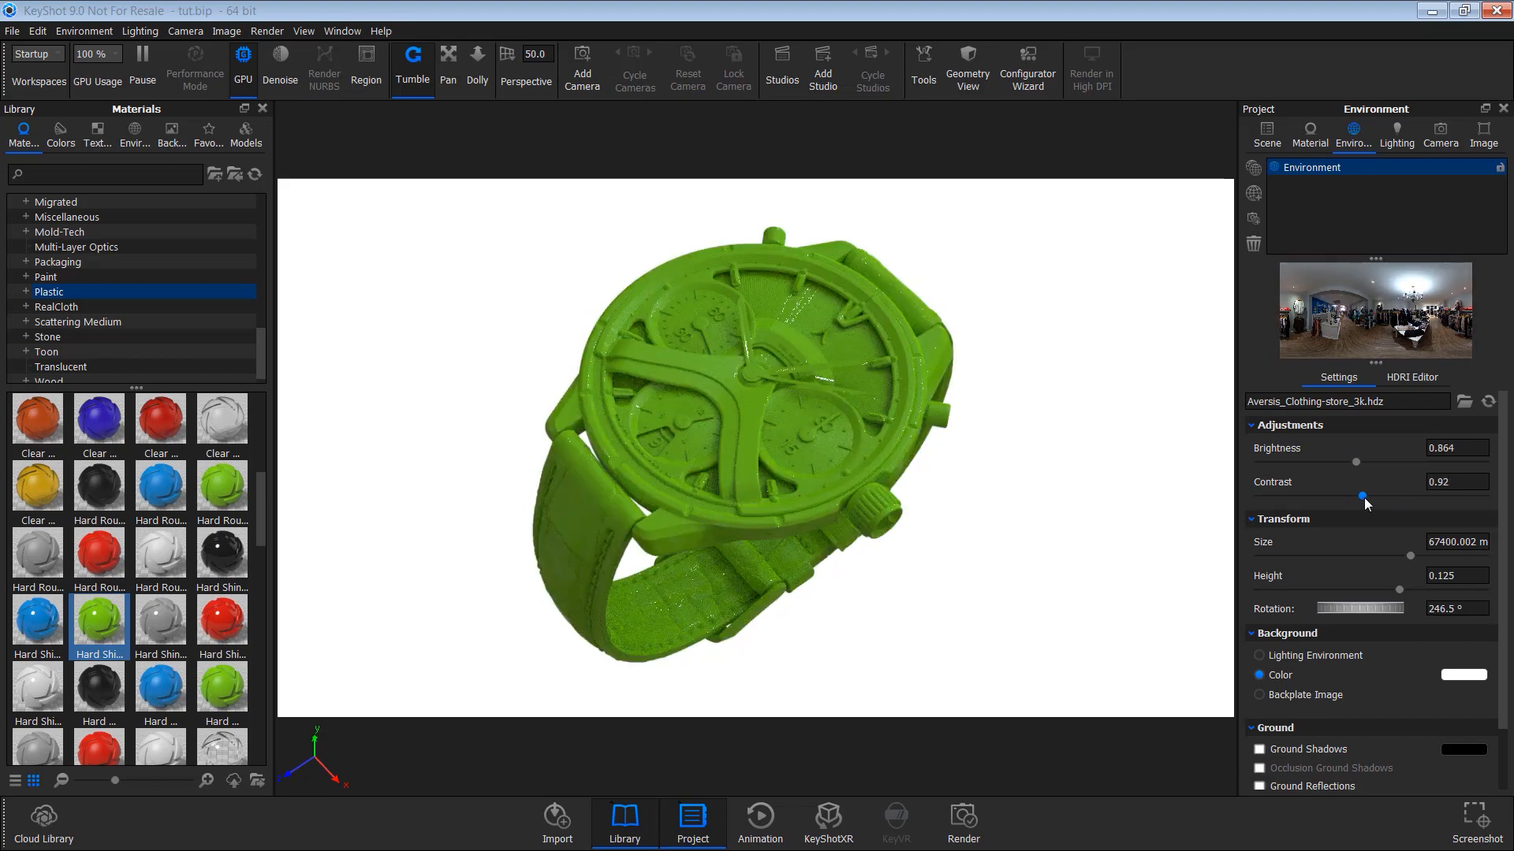
drag(1409, 557, 1370, 572)
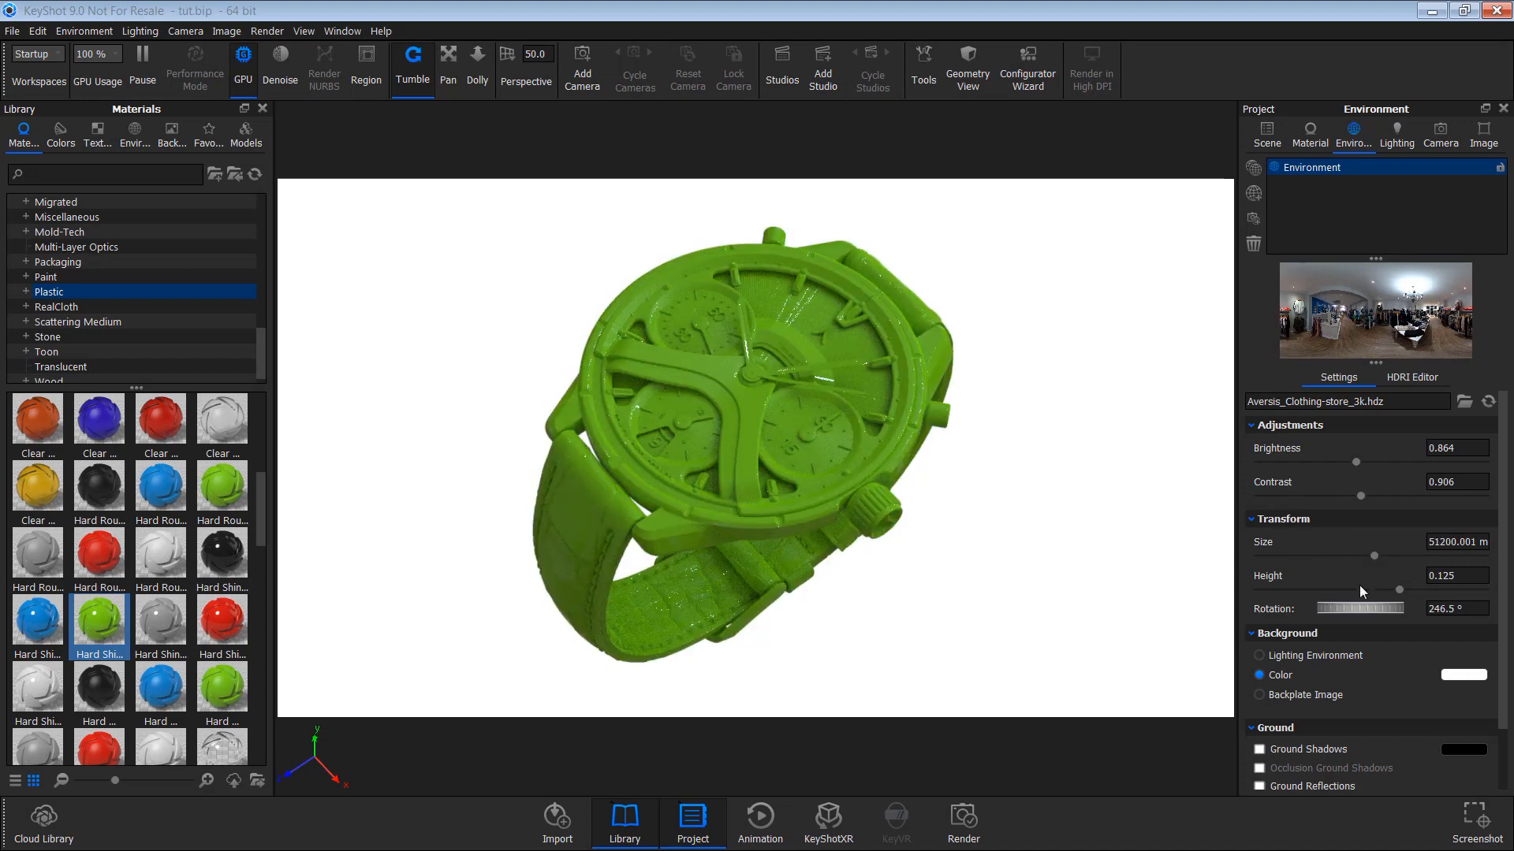
drag(1394, 590, 1252, 618)
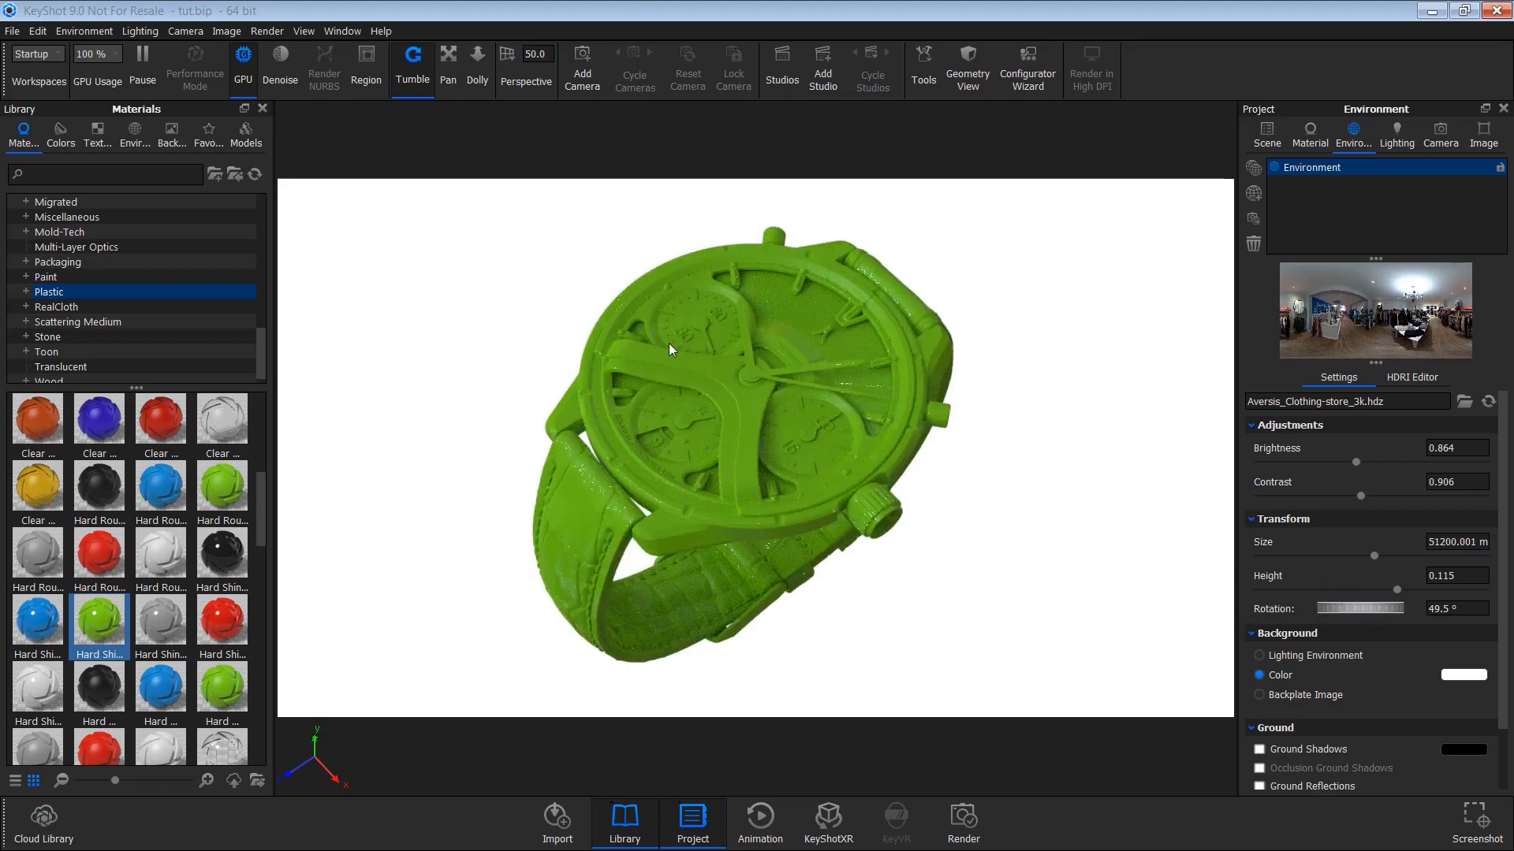
Change the scene's background colour to a dark grey with a value of 13%.
drag(705, 467, 896, 429)
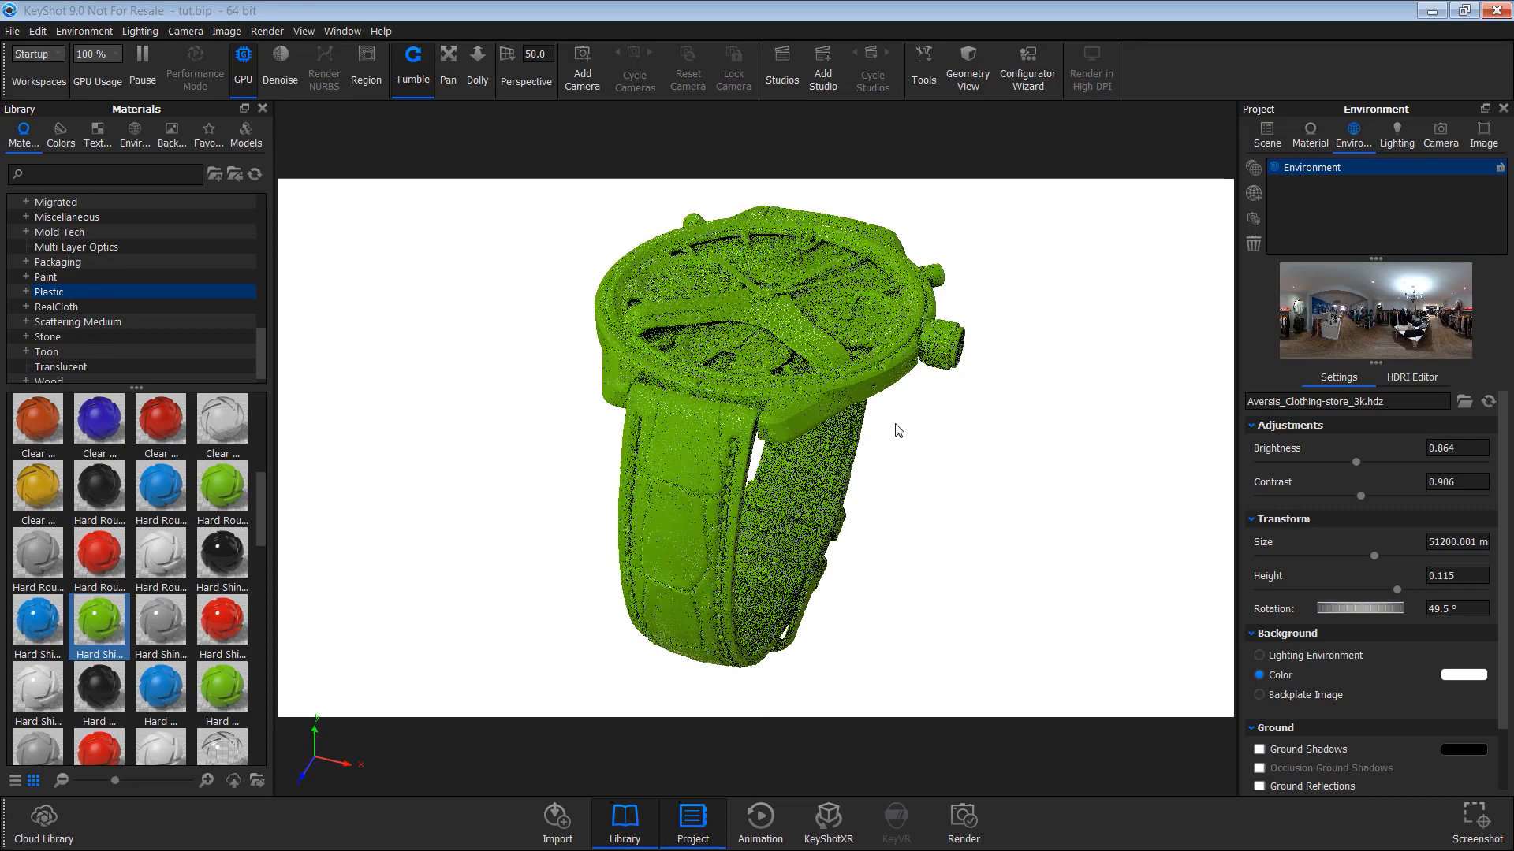
scroll(1312, 546, down, 2)
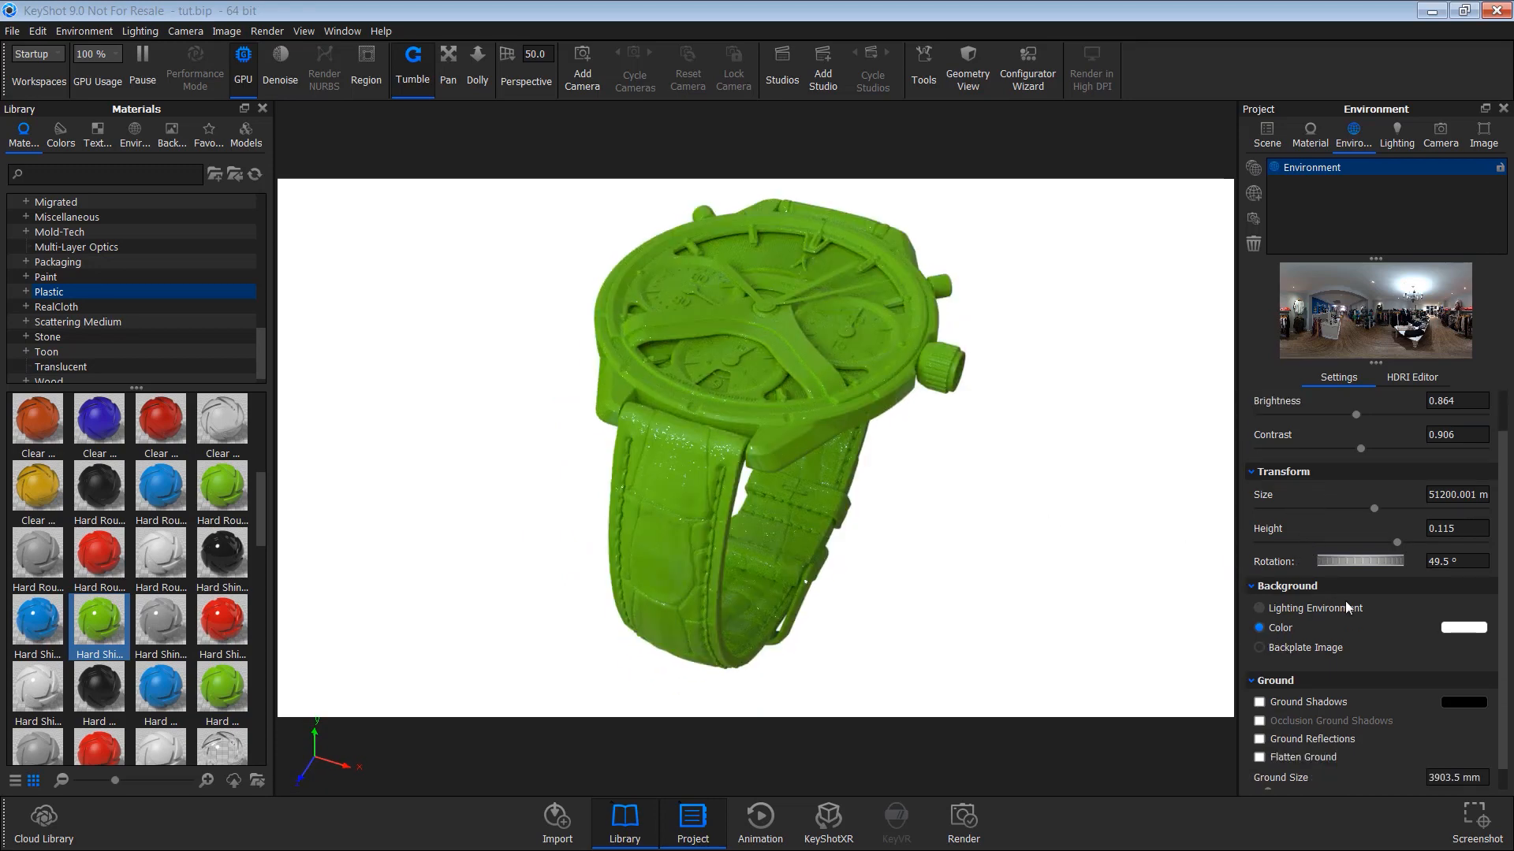
click(1474, 628)
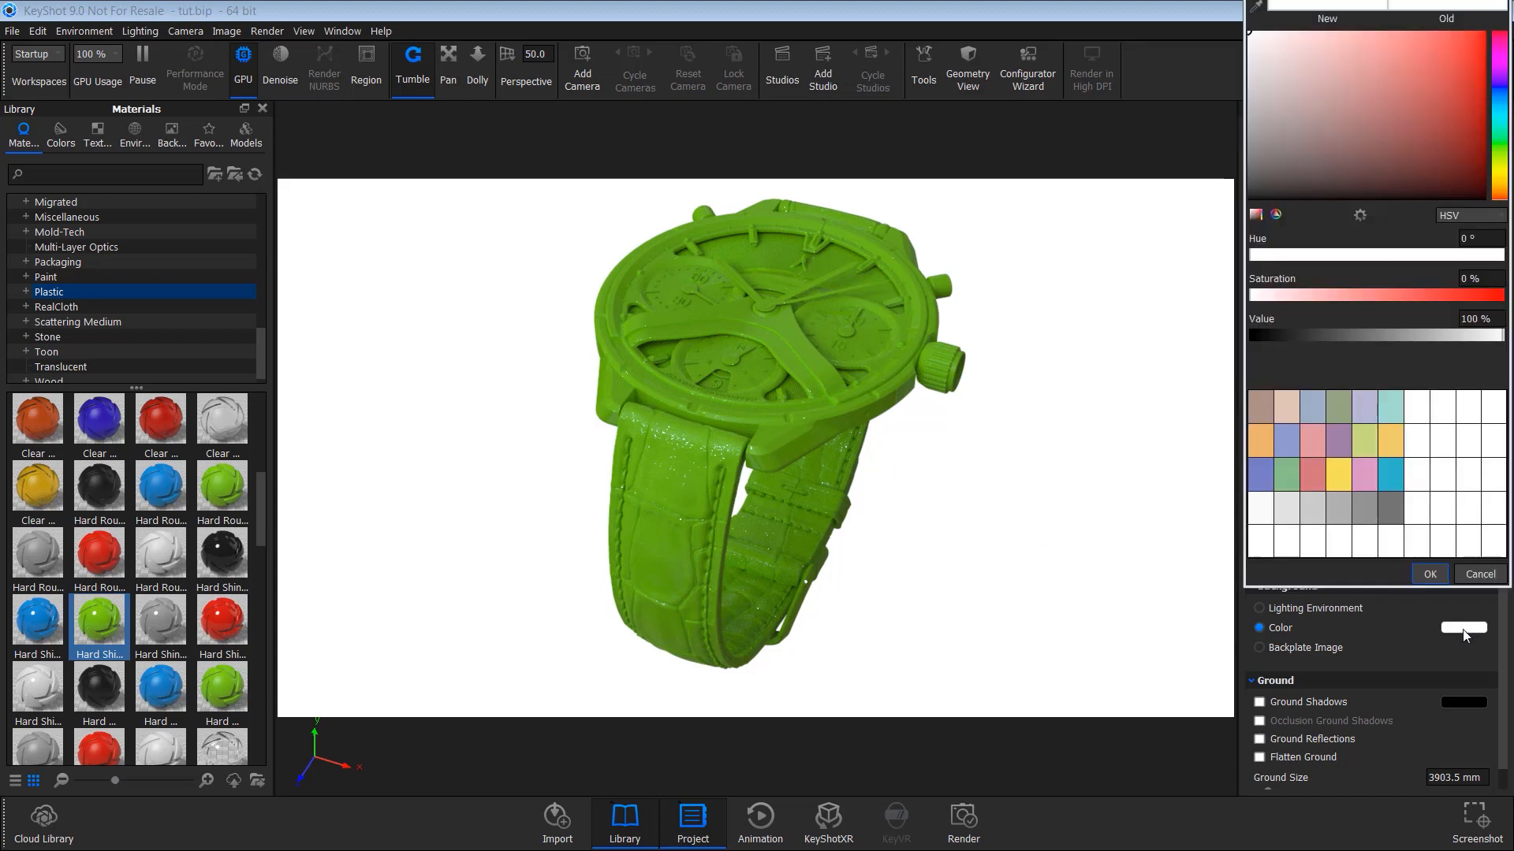
click(1282, 333)
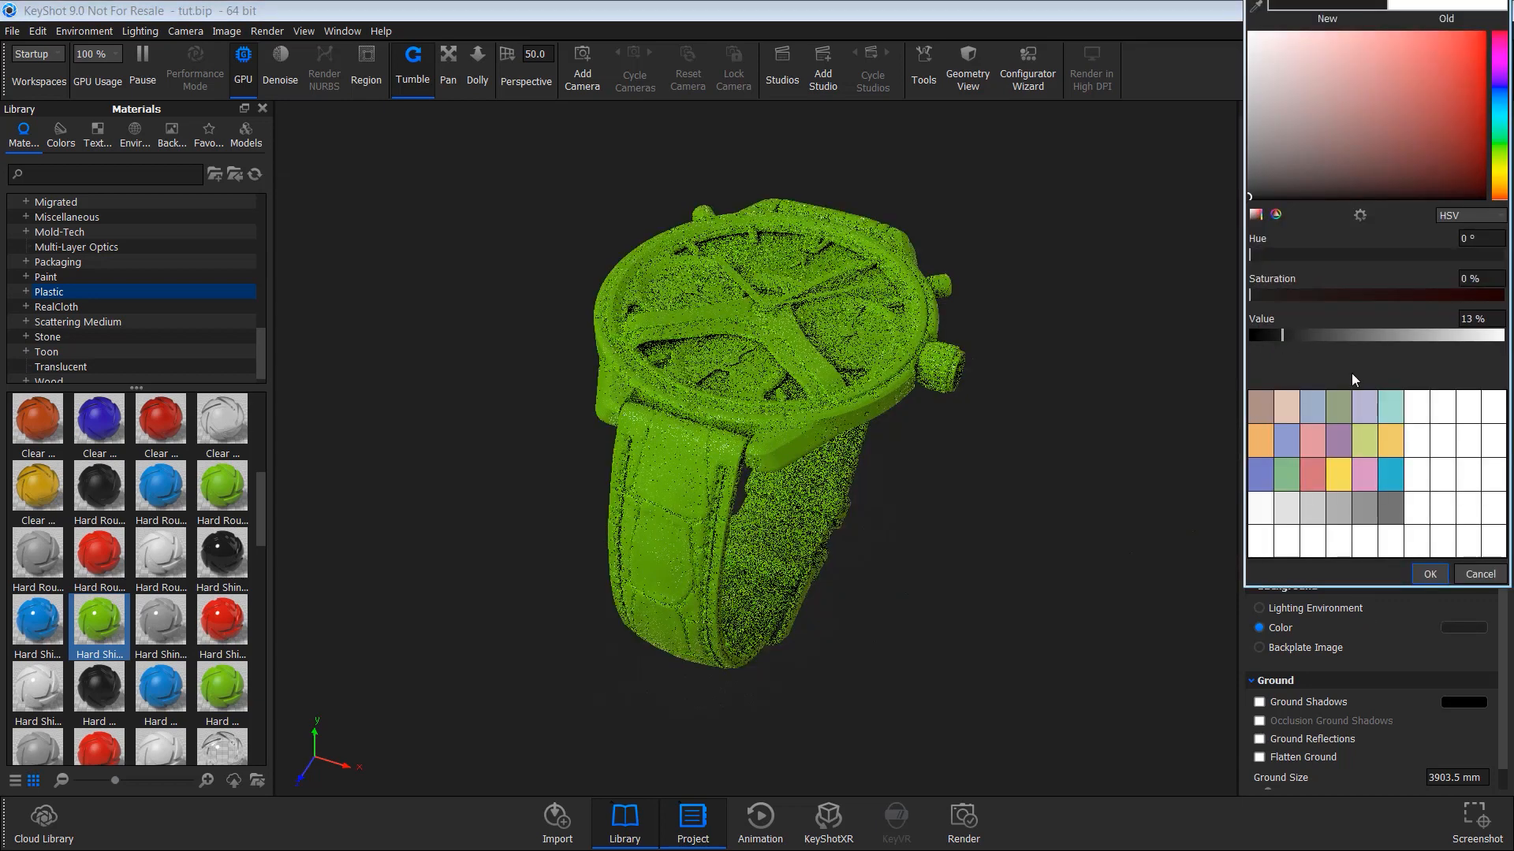
click(1429, 574)
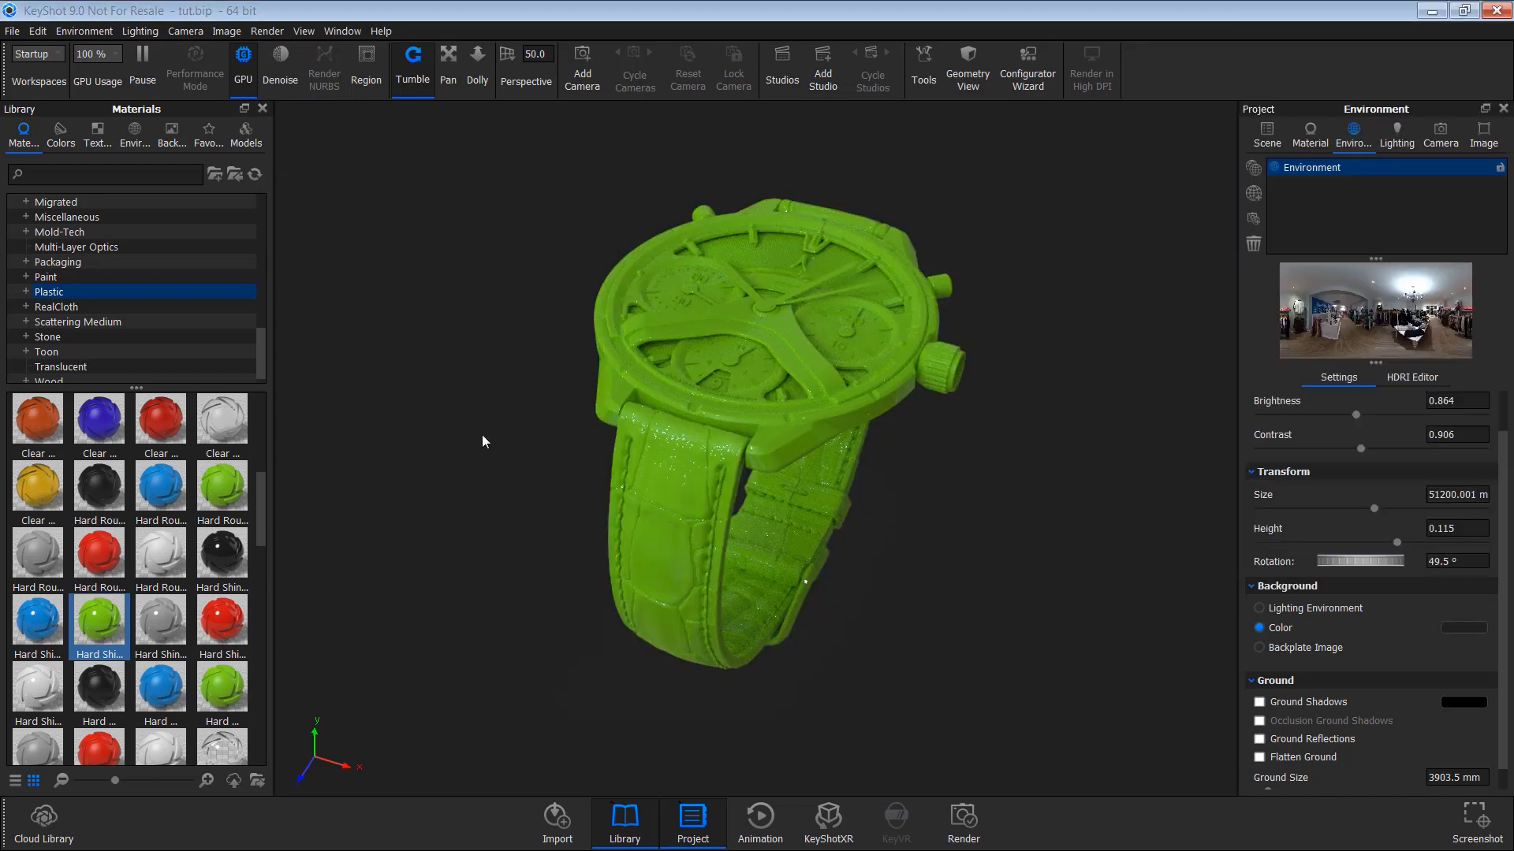
Review the environment's ground options and the Interior environments available in the library.
drag(929, 368, 850, 440)
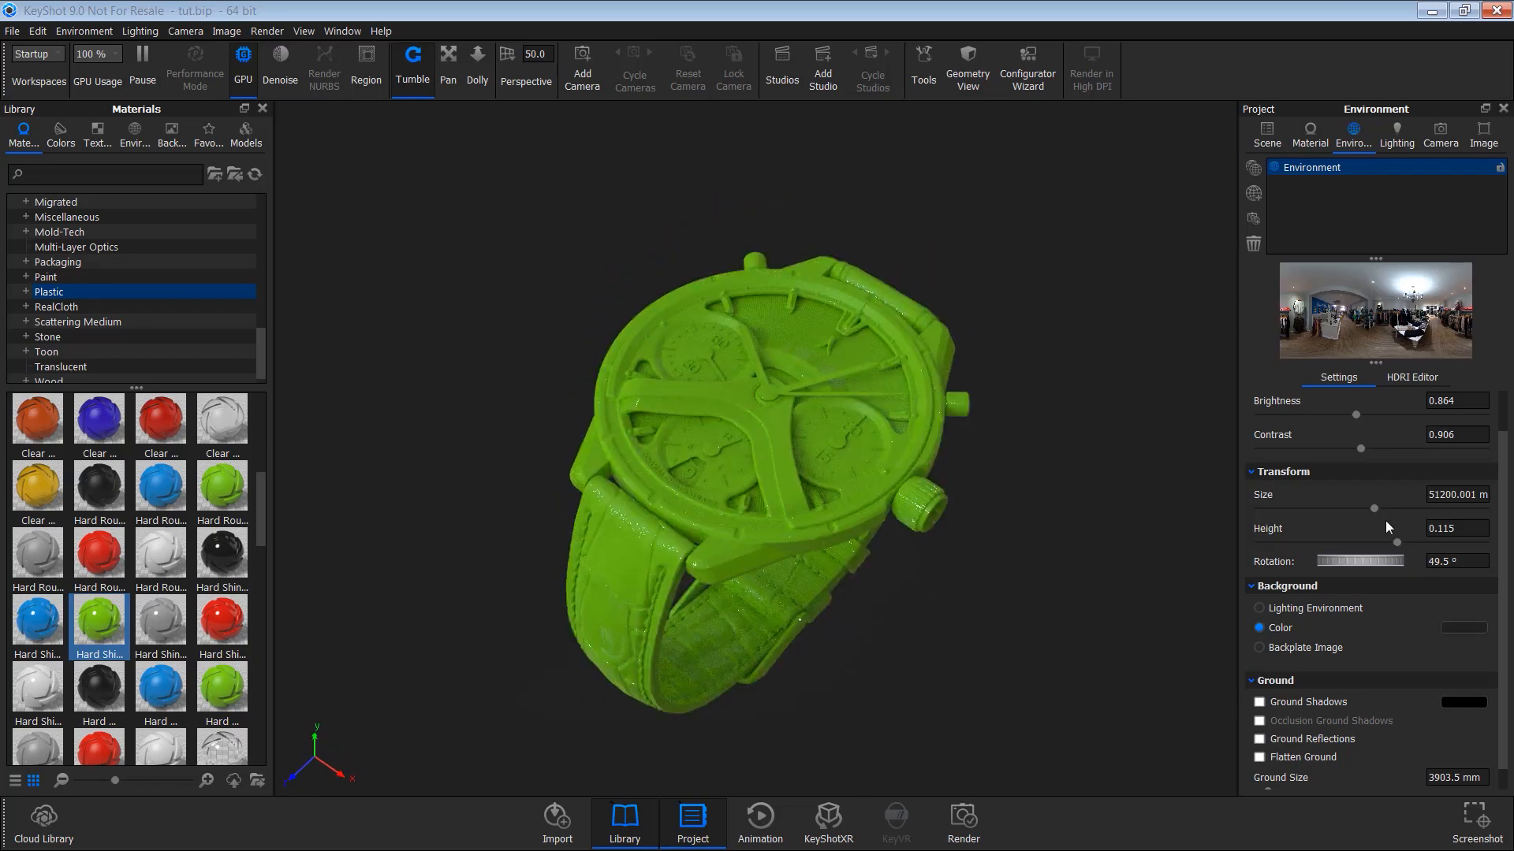
scroll(1384, 521, down, 1)
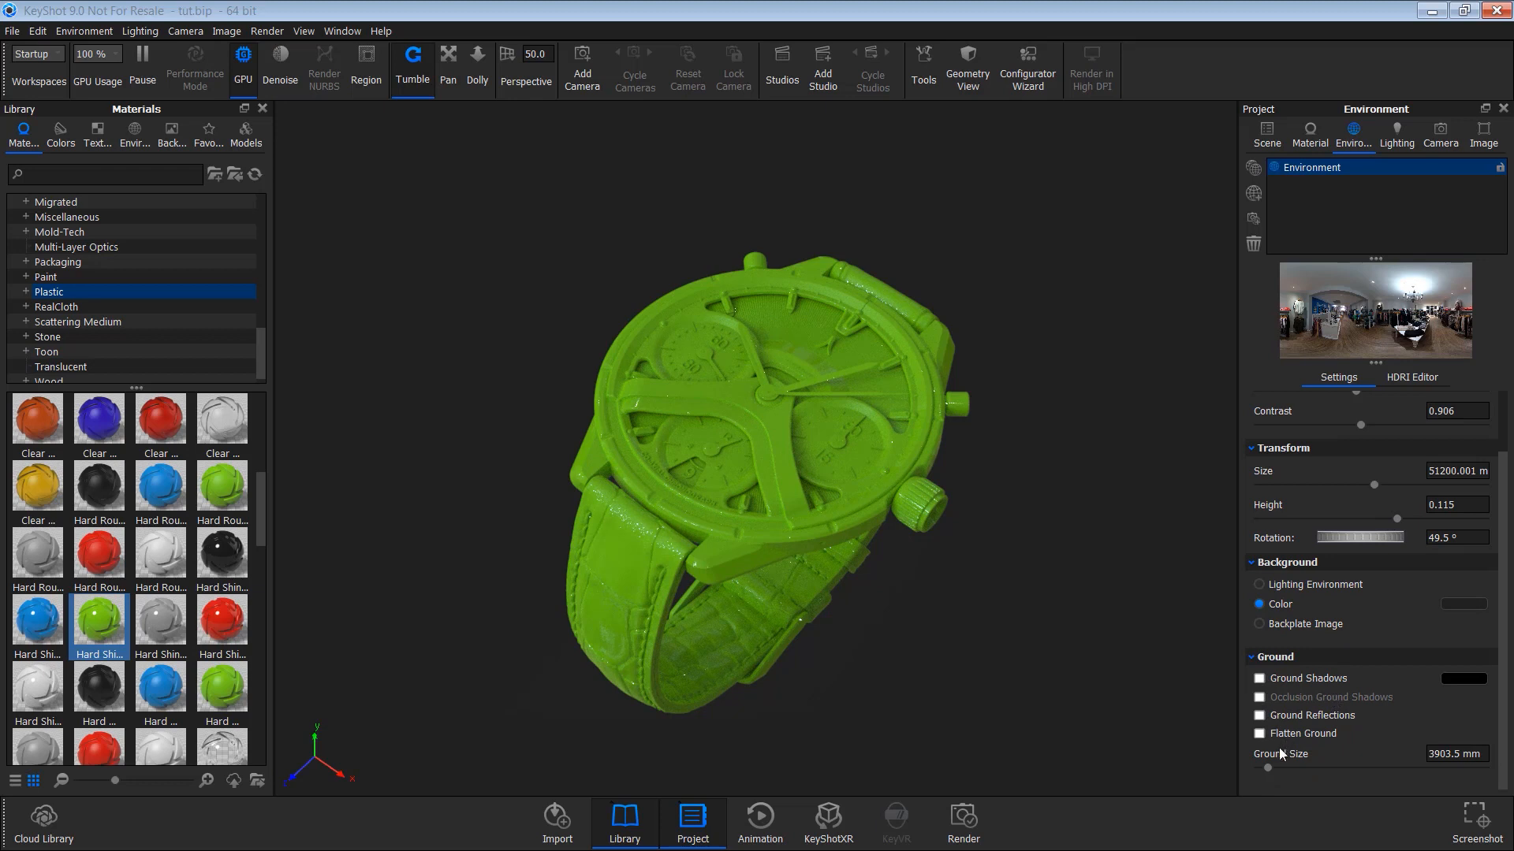
scroll(1260, 529, up, 3)
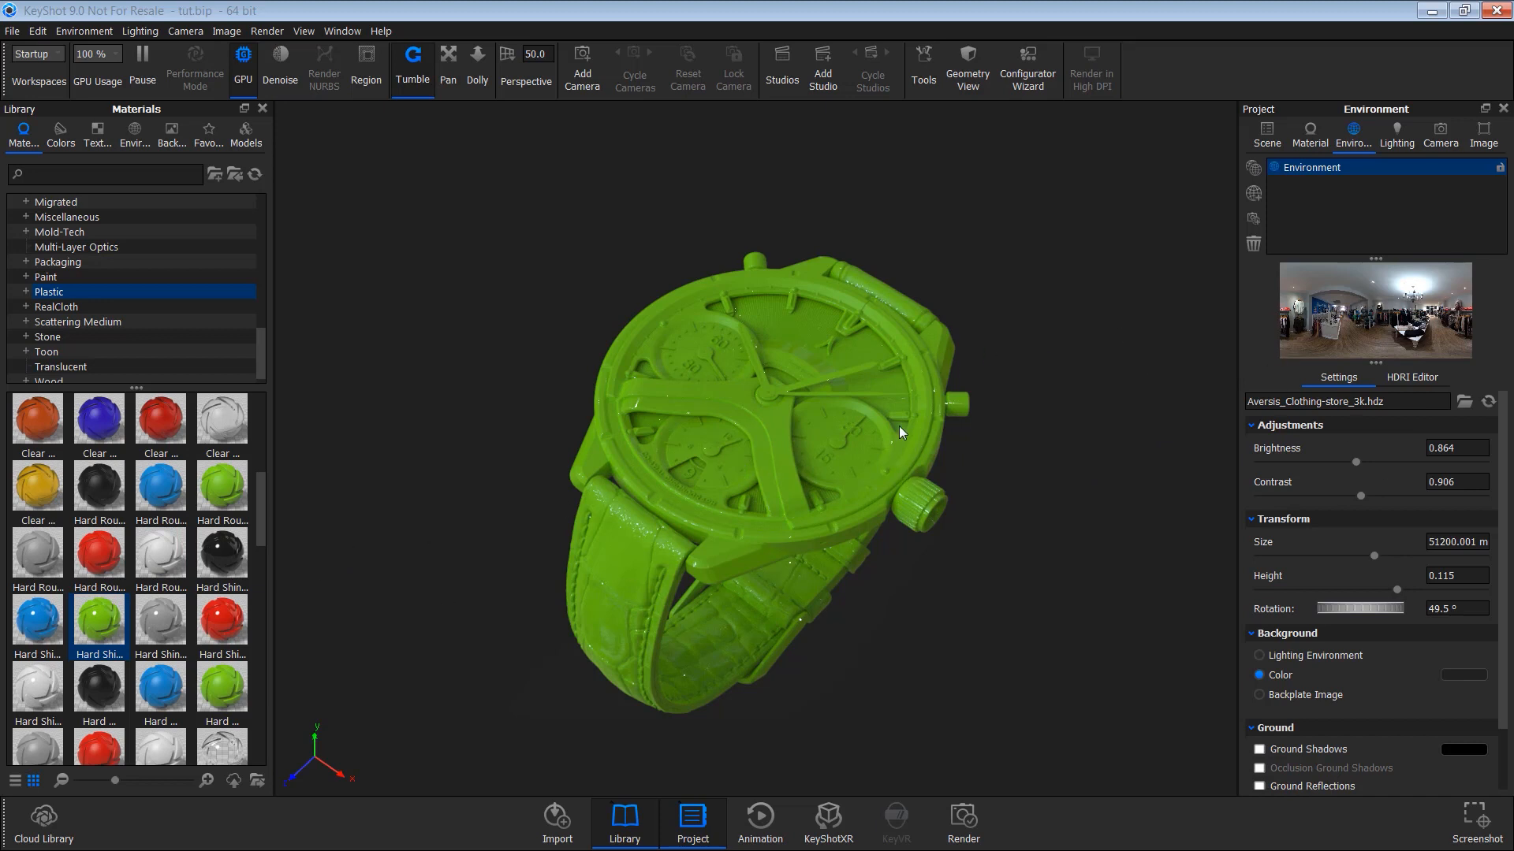
click(134, 134)
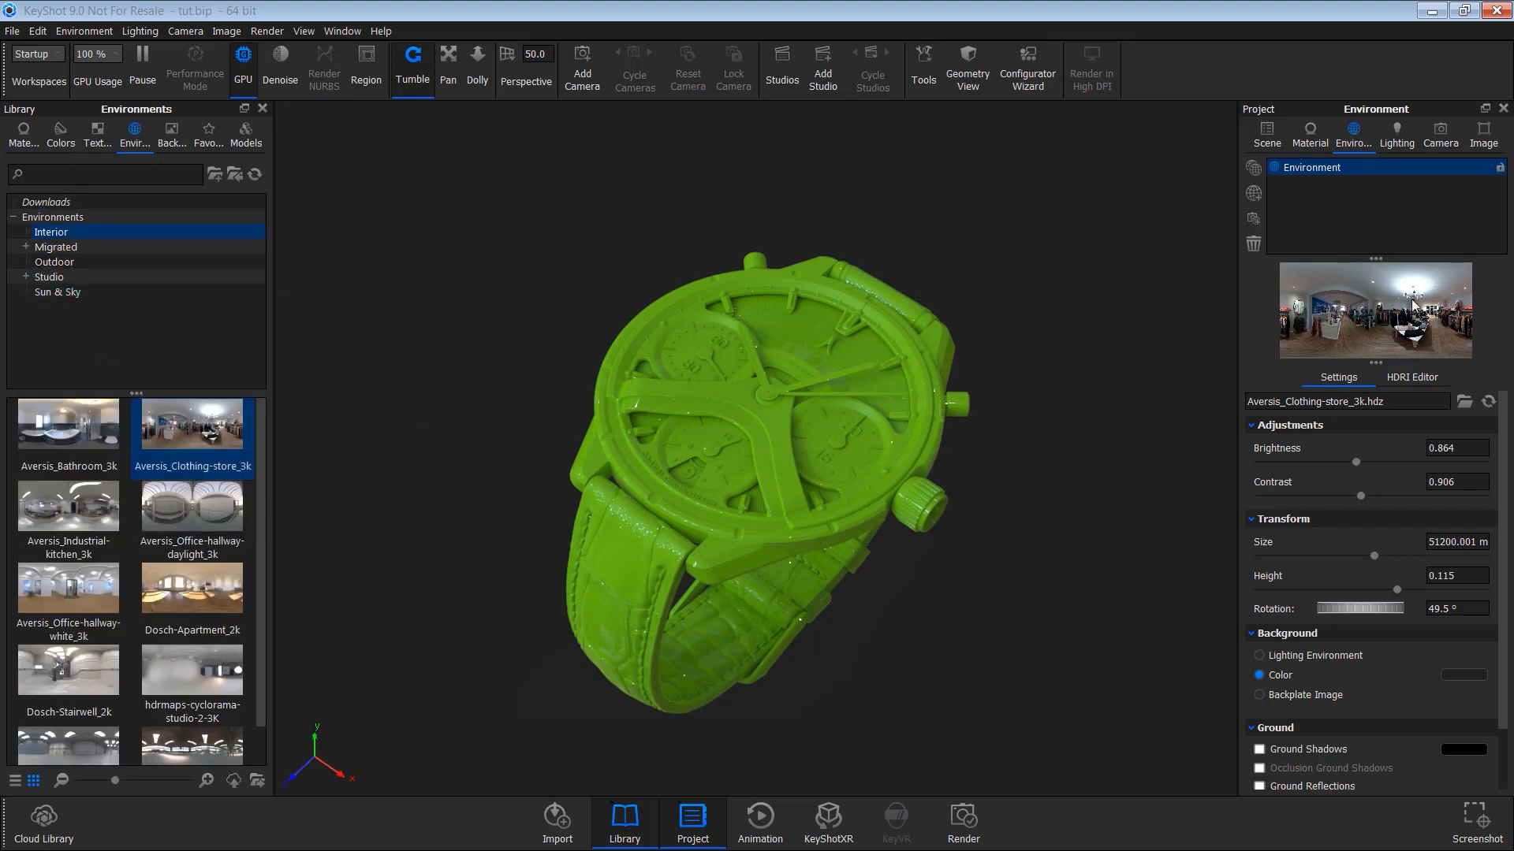
scroll(108, 551, down, 1)
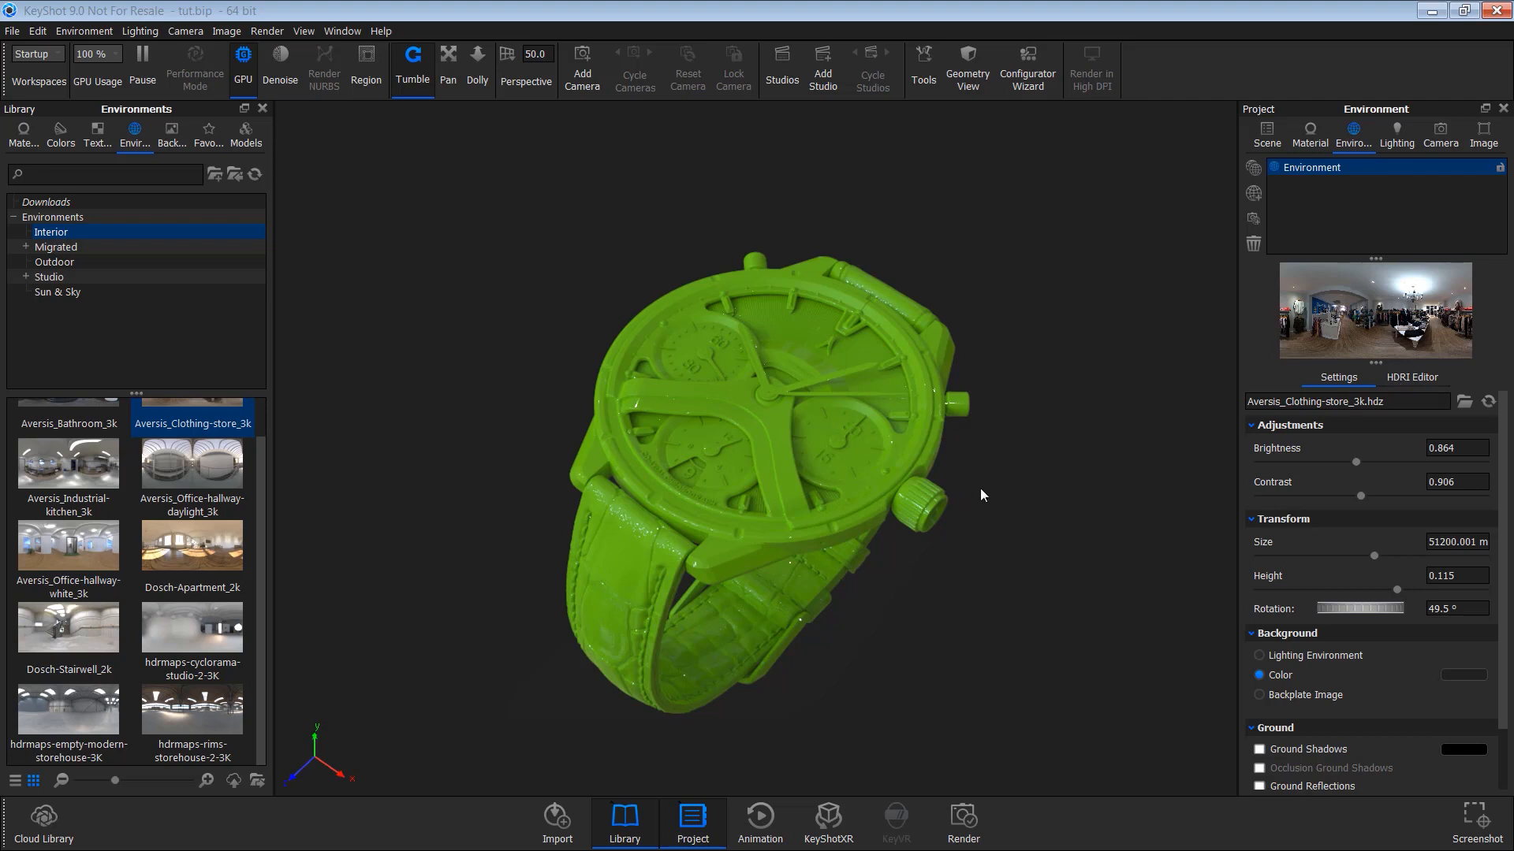
Add a circular light pin to the clothing store environment in the HDRI Editor.
click(1408, 378)
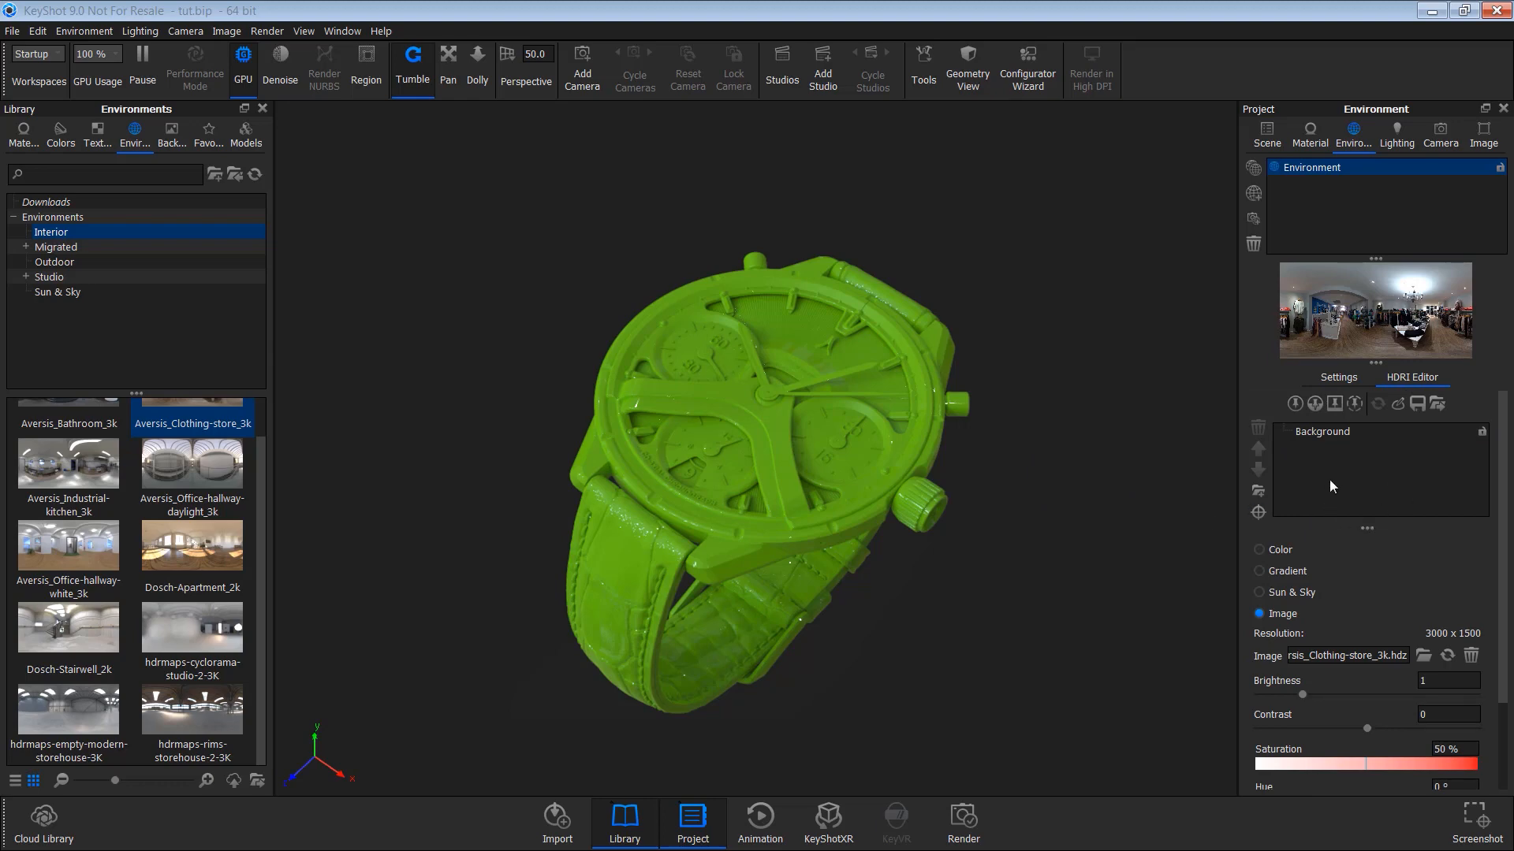
drag(773, 523, 810, 476)
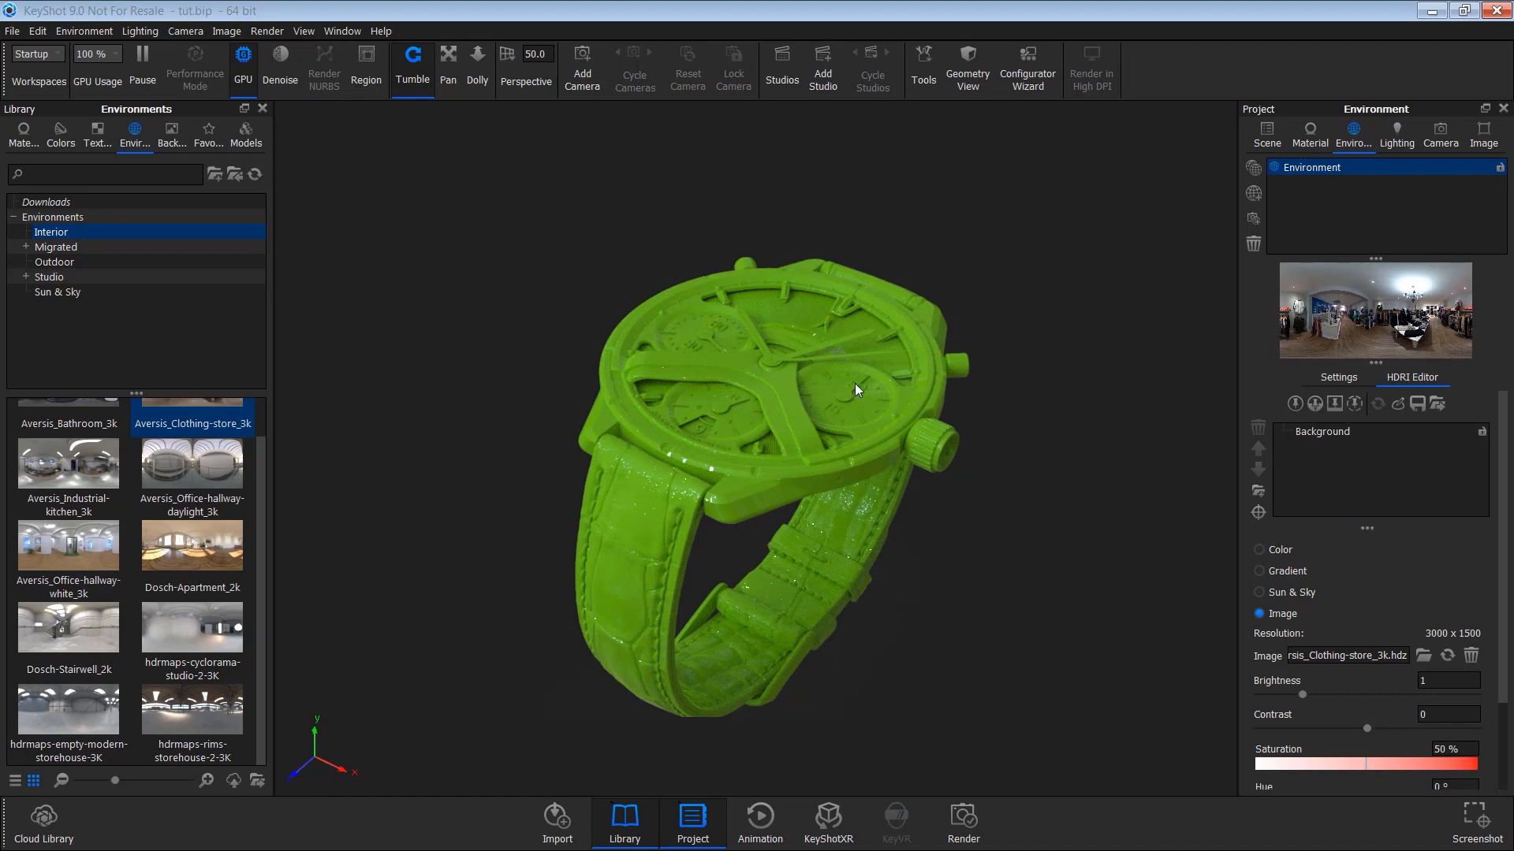
drag(791, 447, 802, 380)
scroll(822, 384, up, 3)
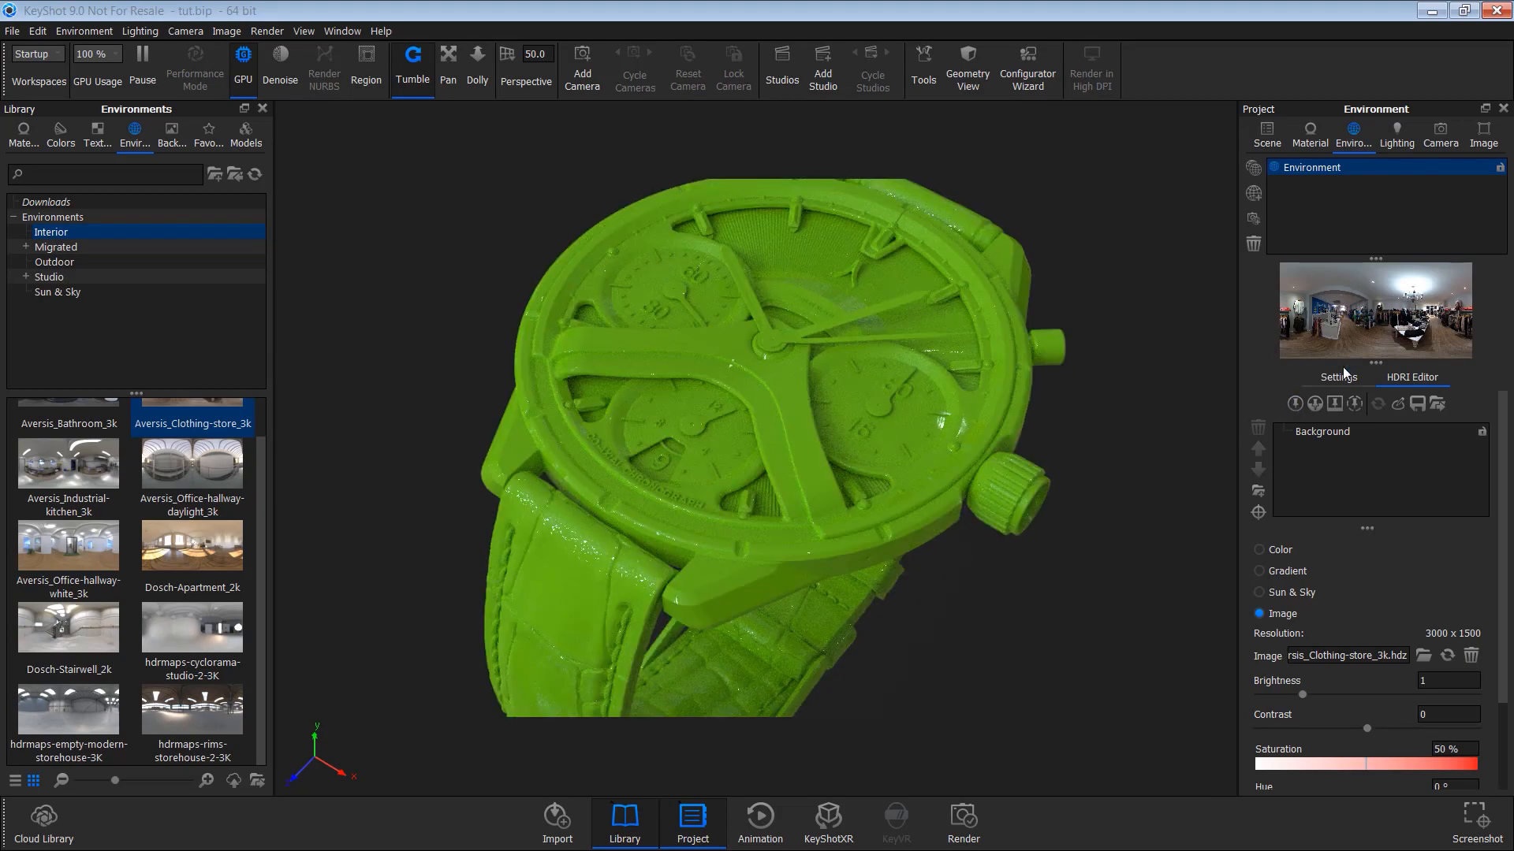
click(1296, 406)
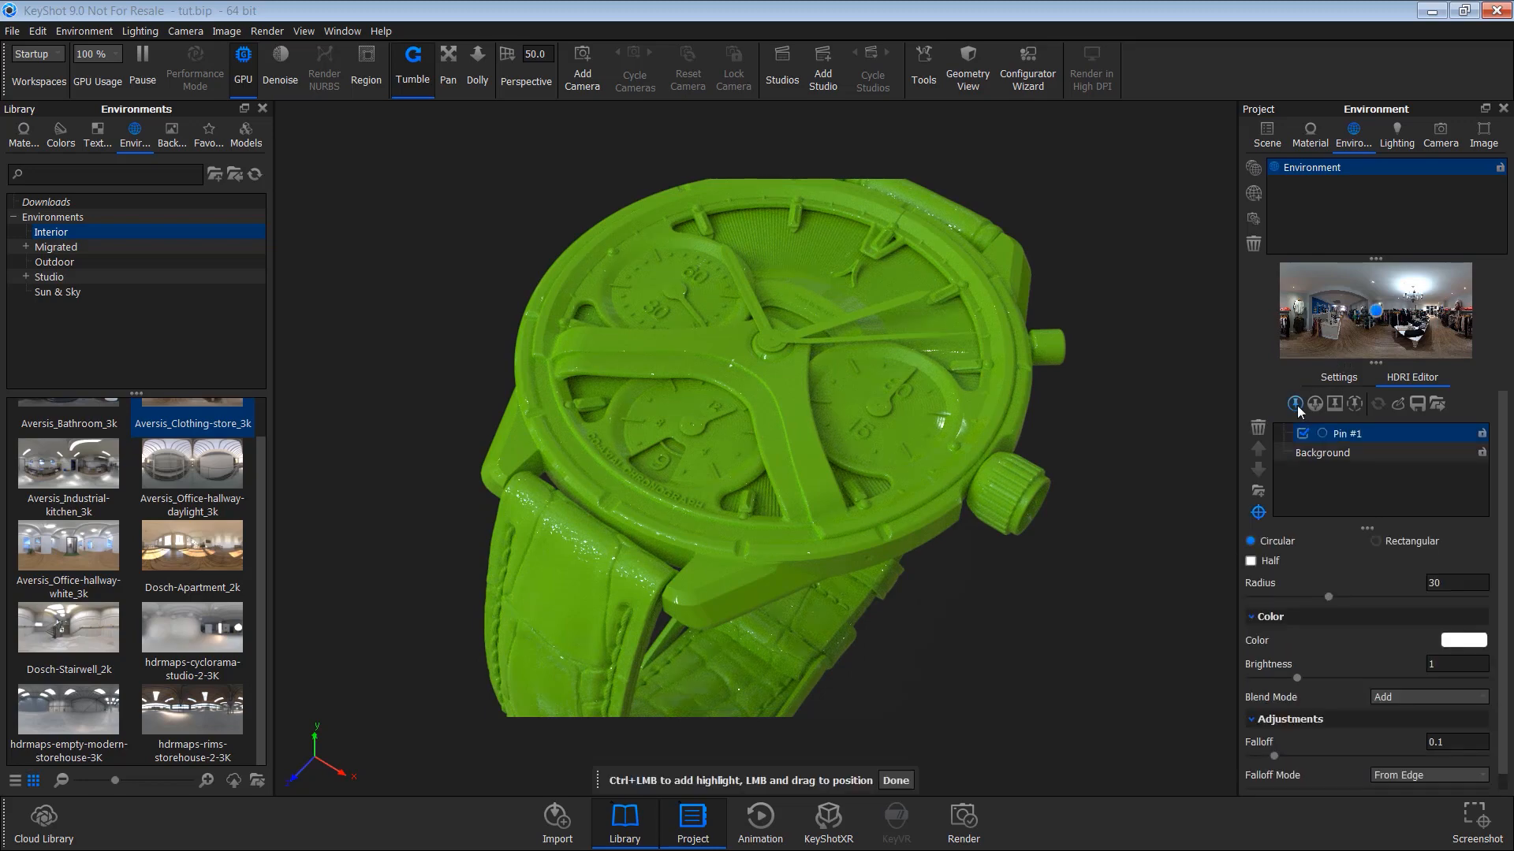
Change the circular pin's colour to a bright blue with hue 205°, saturation 100% and value 100%.
scroll(1002, 377, down, 3)
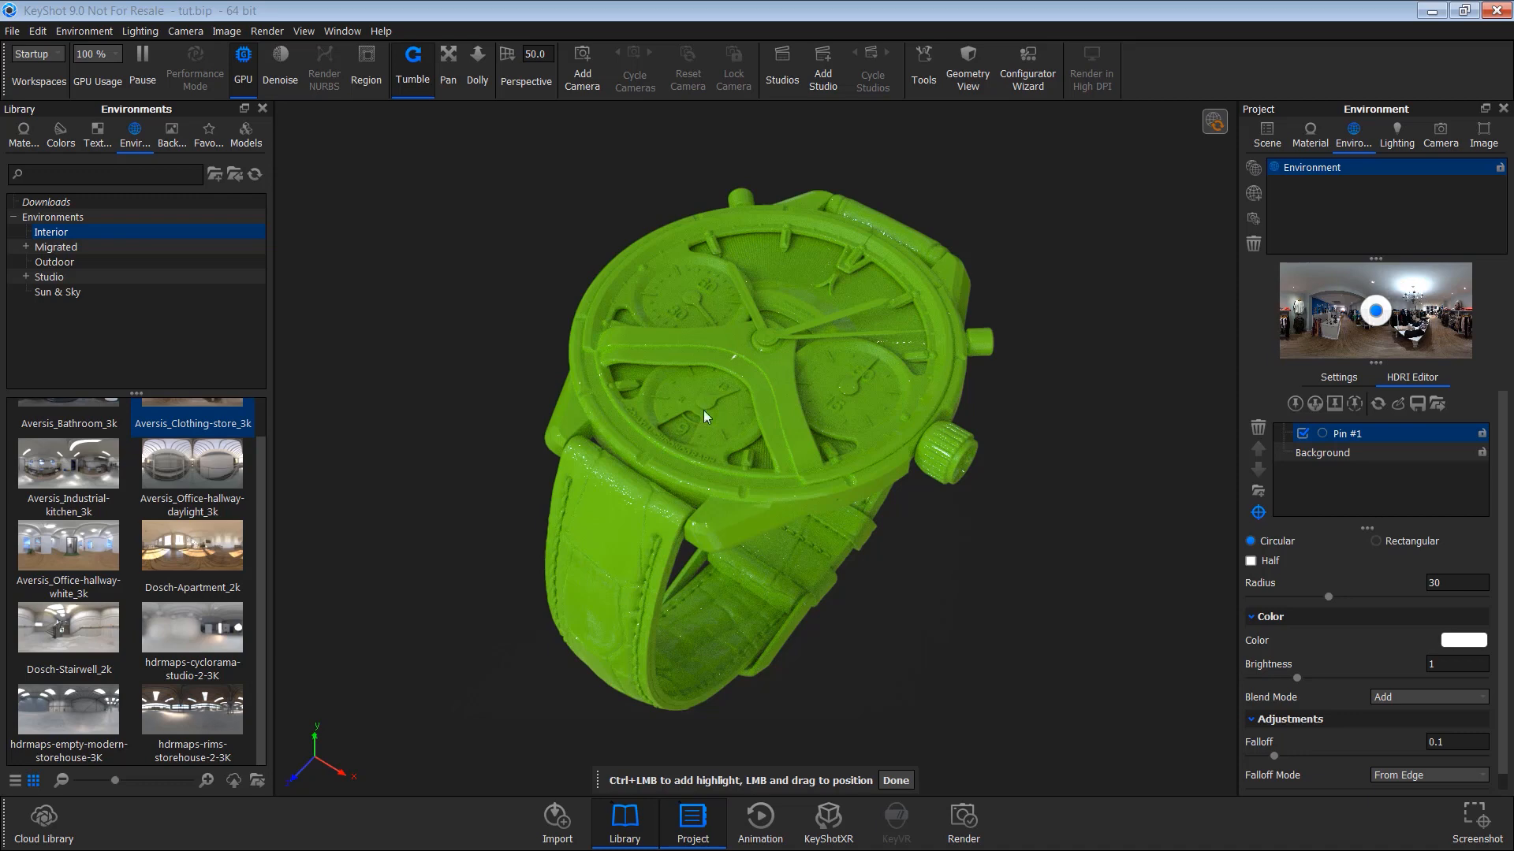
click(1460, 641)
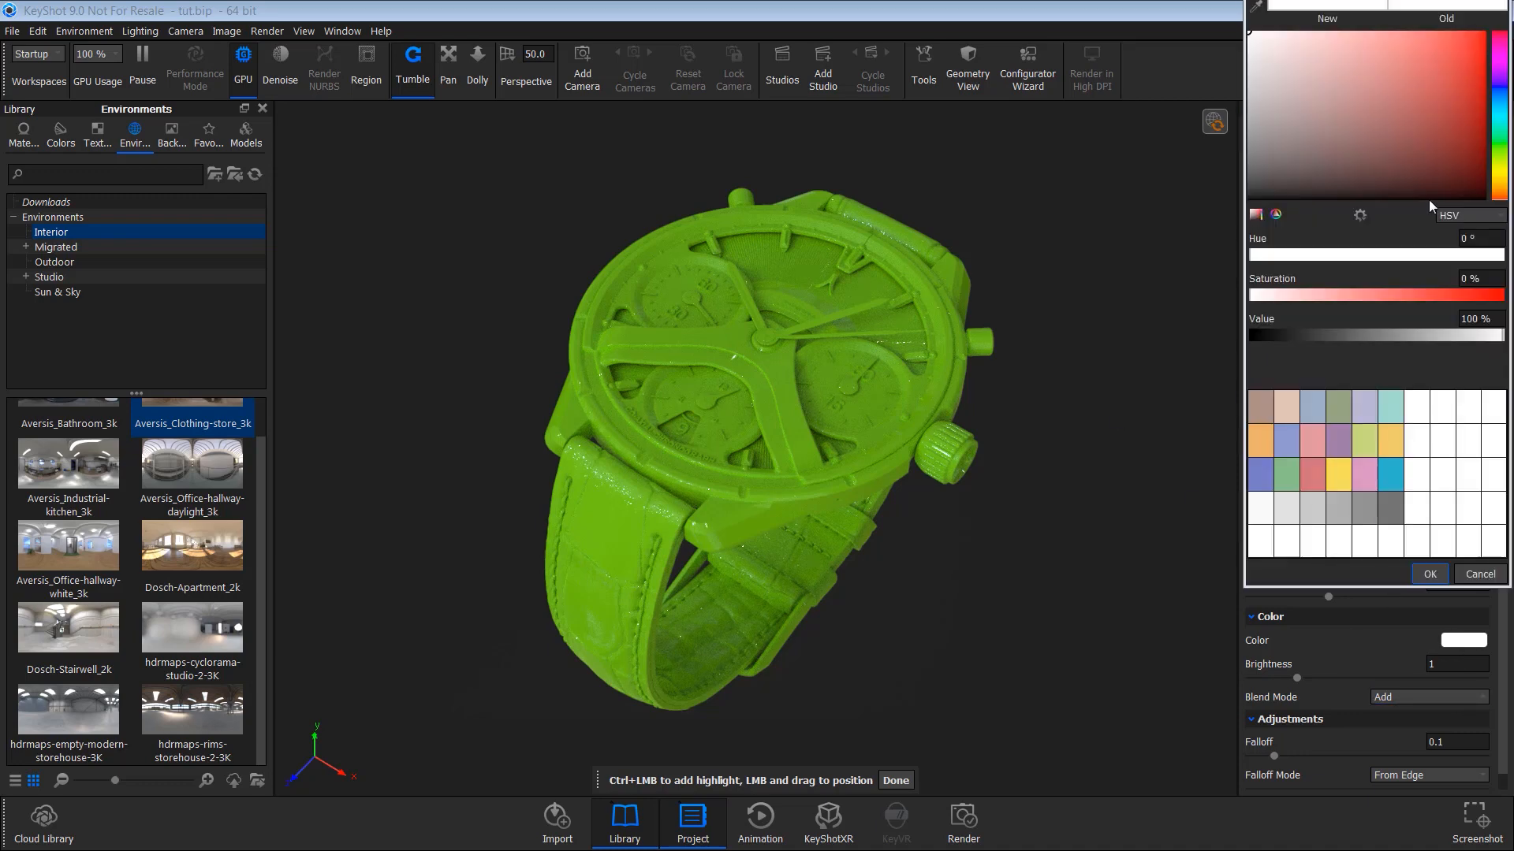
click(1474, 106)
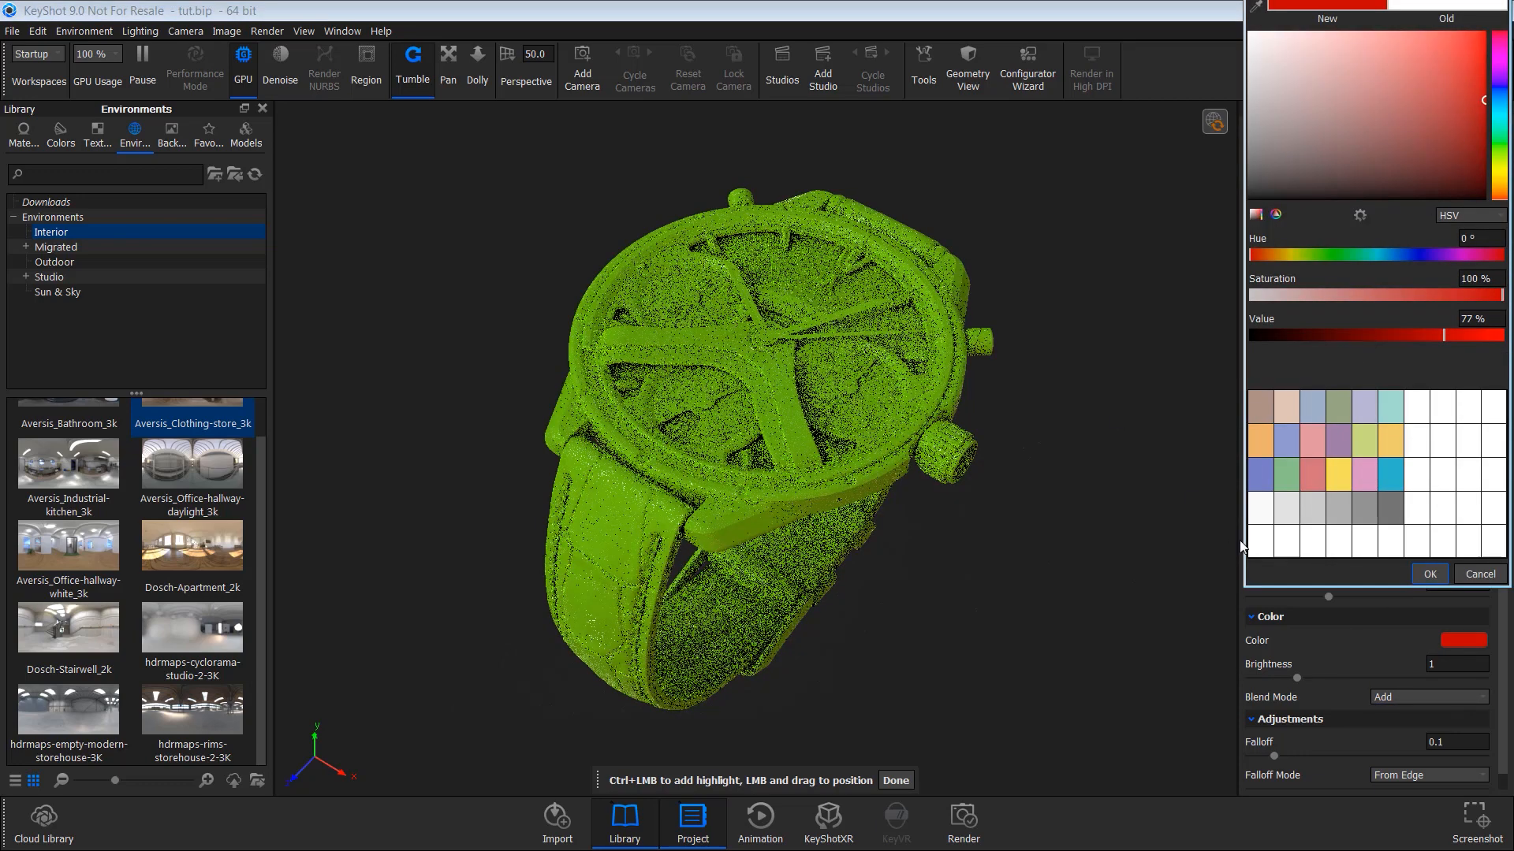
click(1498, 179)
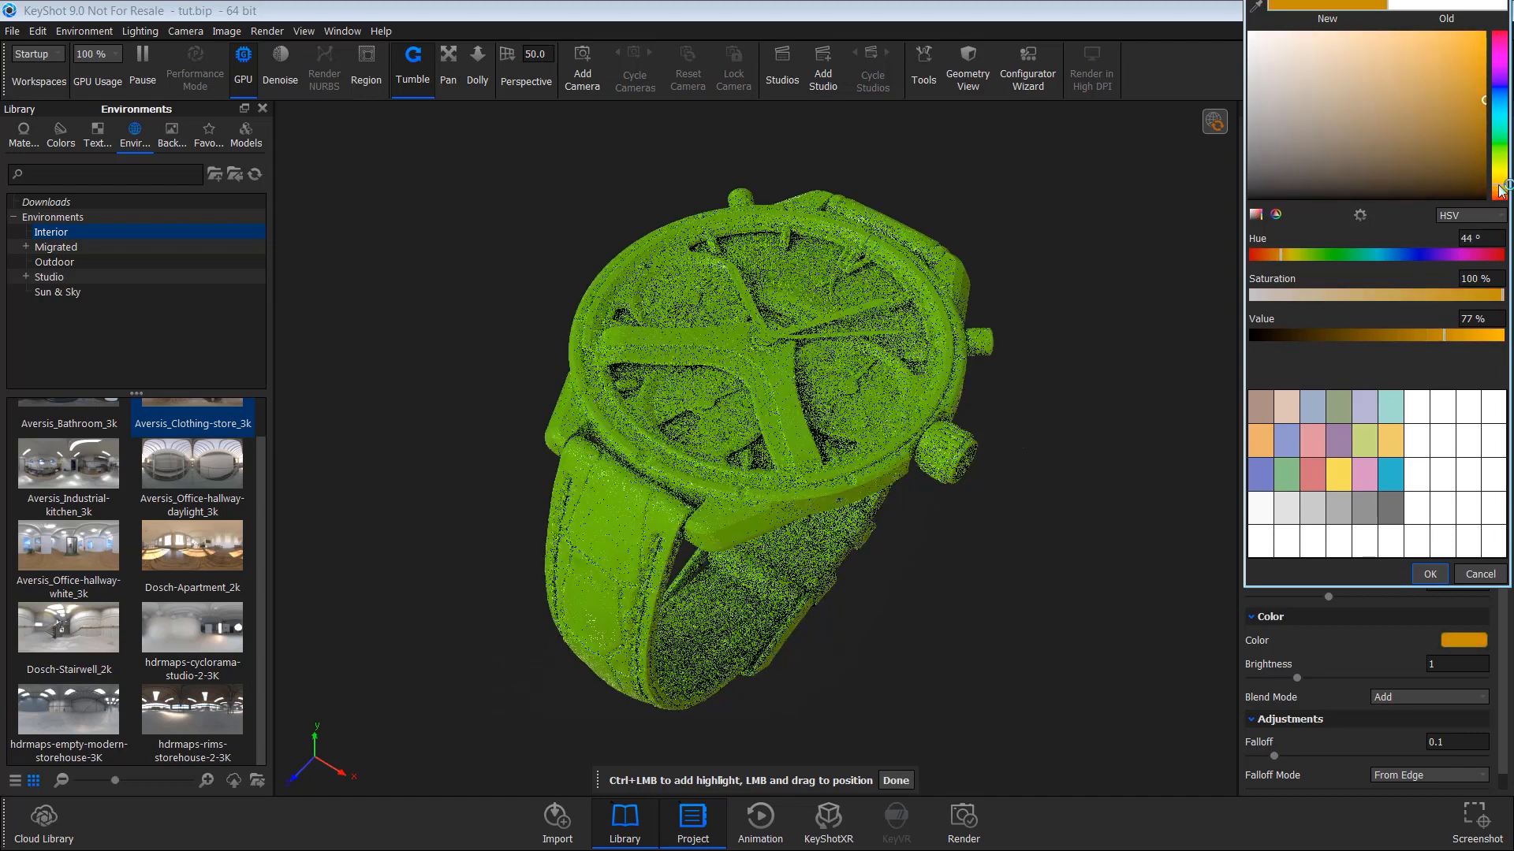
click(1496, 98)
click(1484, 33)
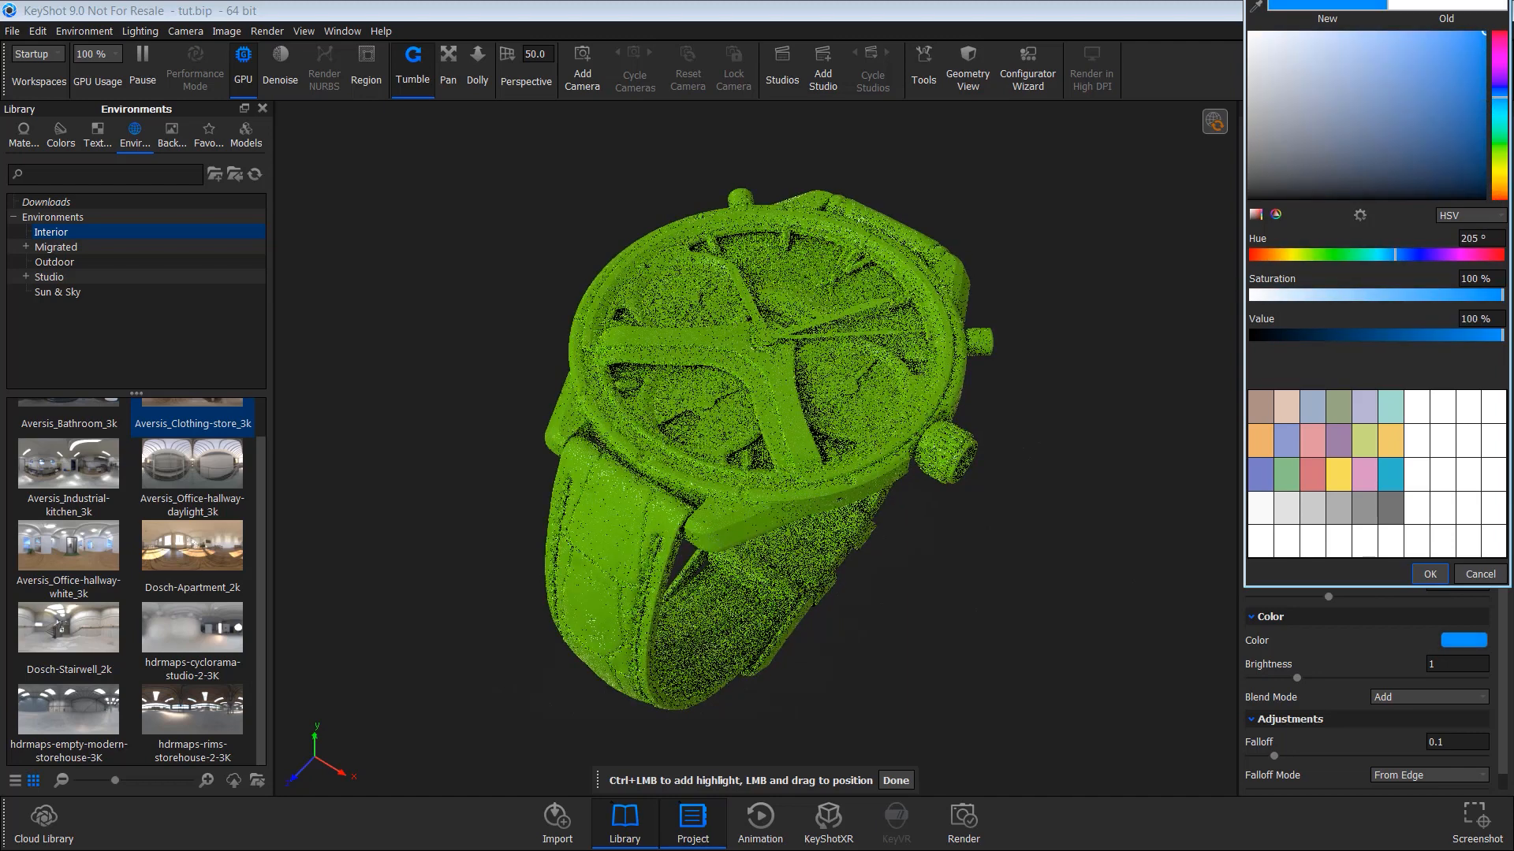
click(1428, 572)
Reposition the blue pin on the environment map, placing its highlight on the watch's lower lug.
drag(1379, 314, 1446, 272)
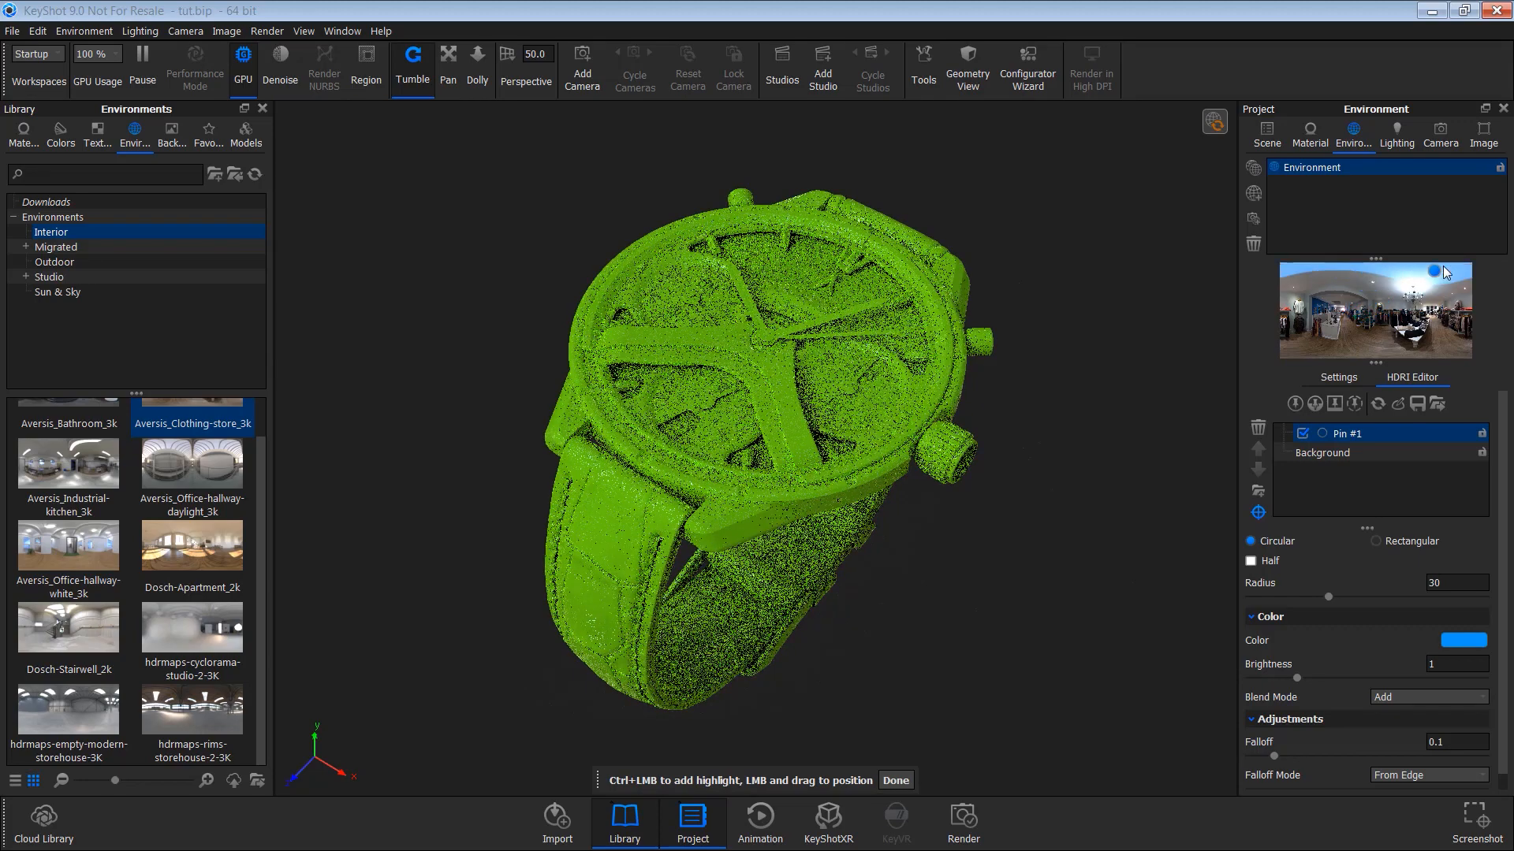
drag(1445, 272, 1411, 285)
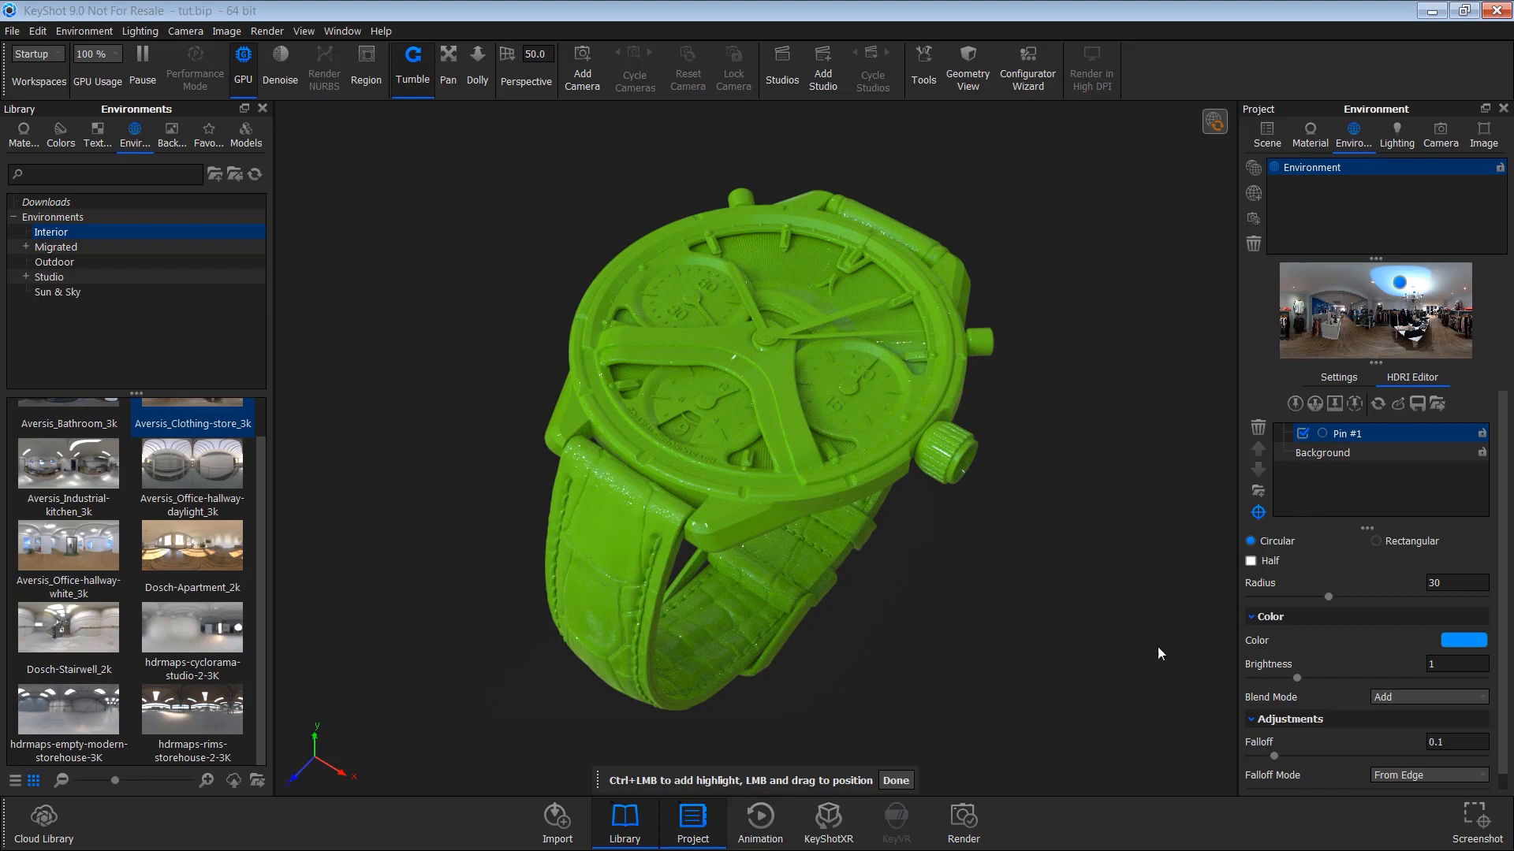
click(1258, 517)
click(757, 524)
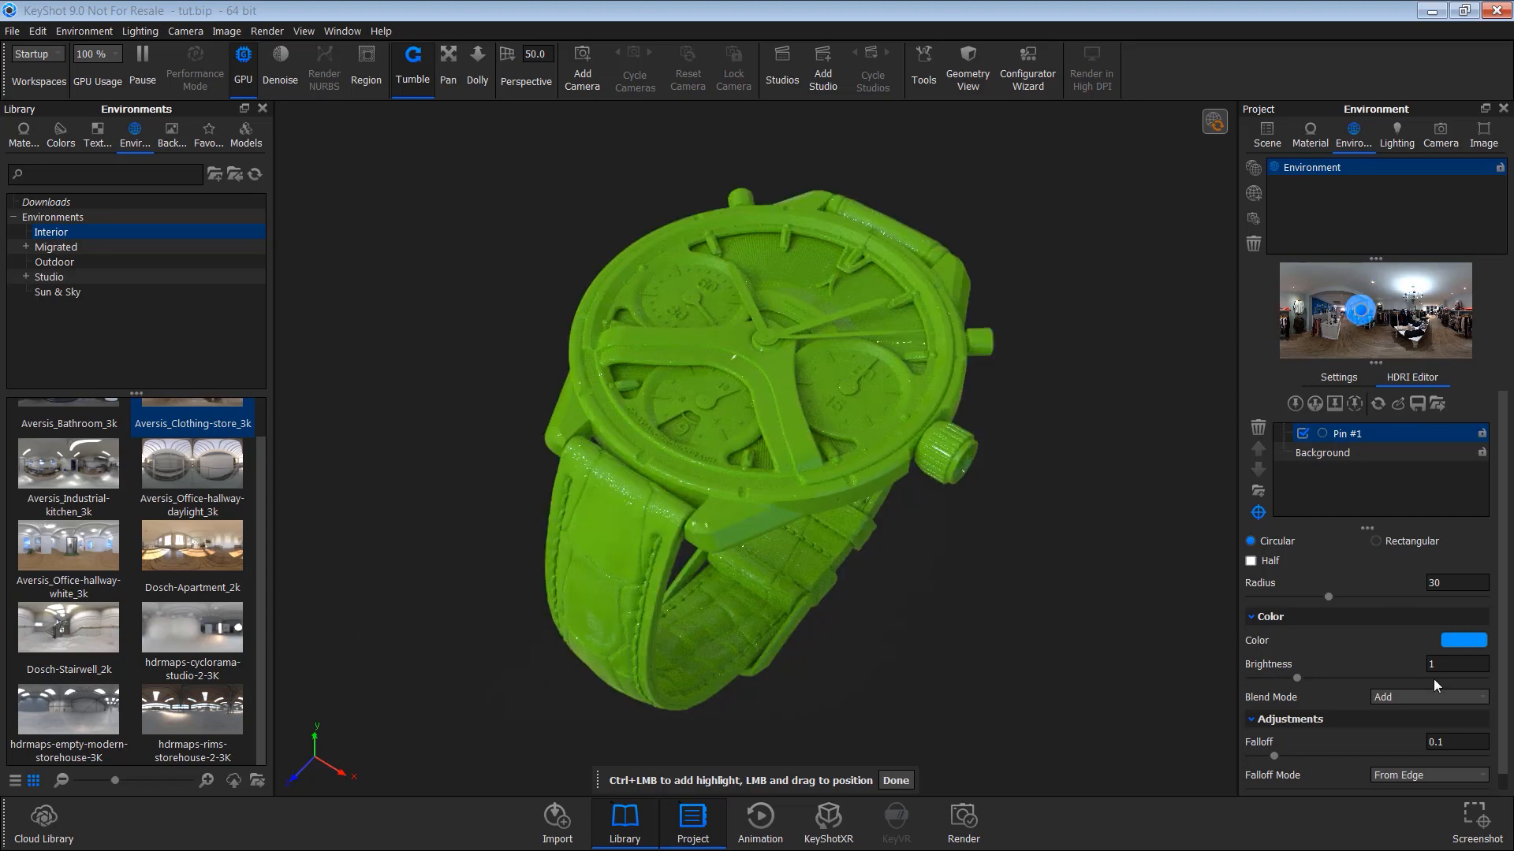
Set the blue pin's brightness to 4.695 and its radius to 48.33.
scroll(1300, 651, down, 1)
drag(1298, 664, 1449, 665)
drag(1330, 582, 1376, 583)
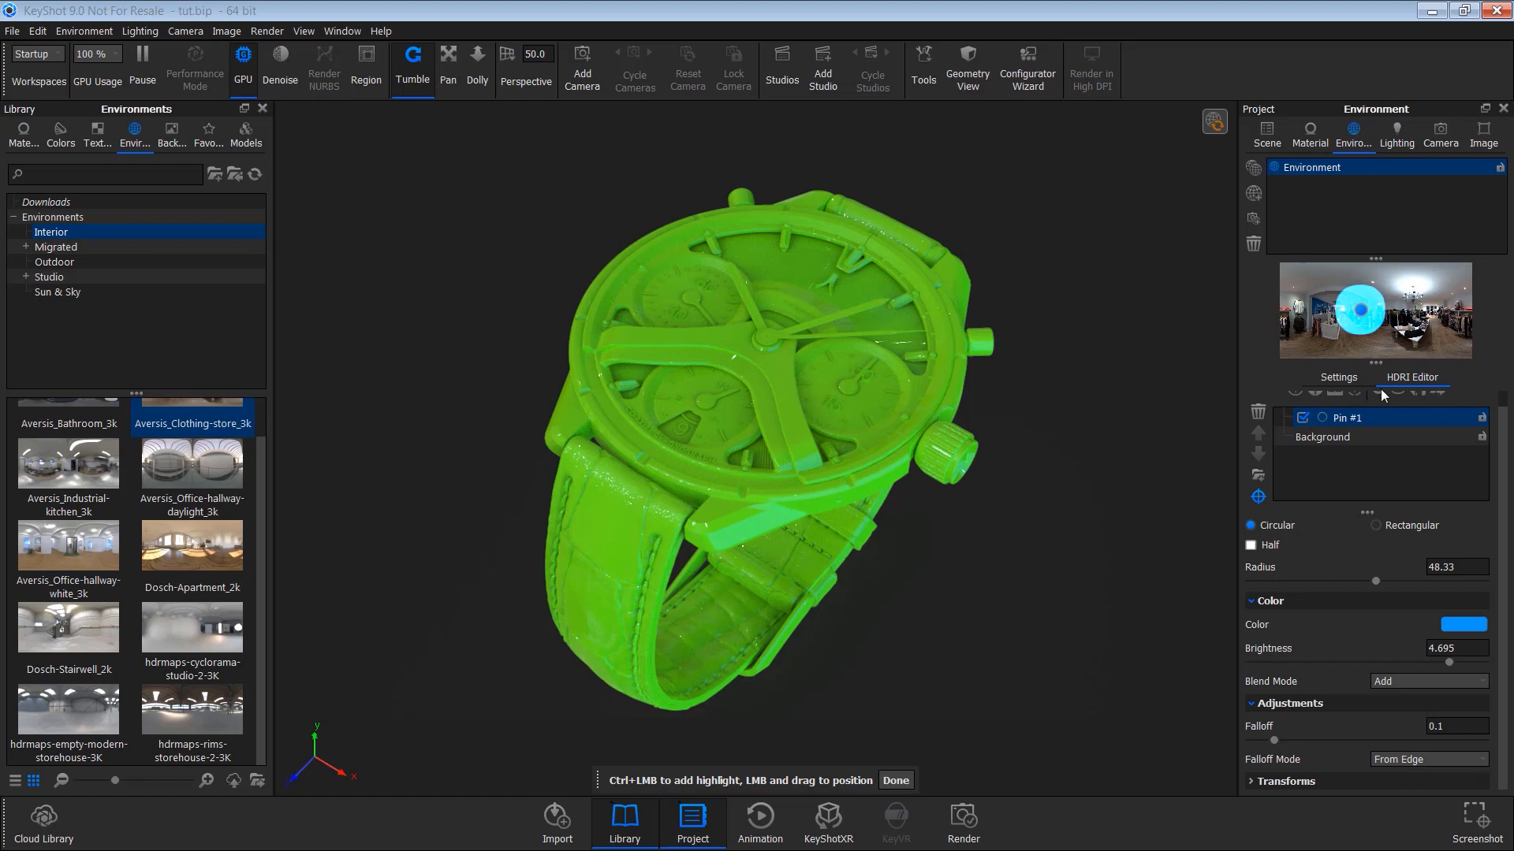
Add a second circular pin coloured orange-red with hue 11°, saturation 100% and value 94%.
scroll(1382, 466, up, 1)
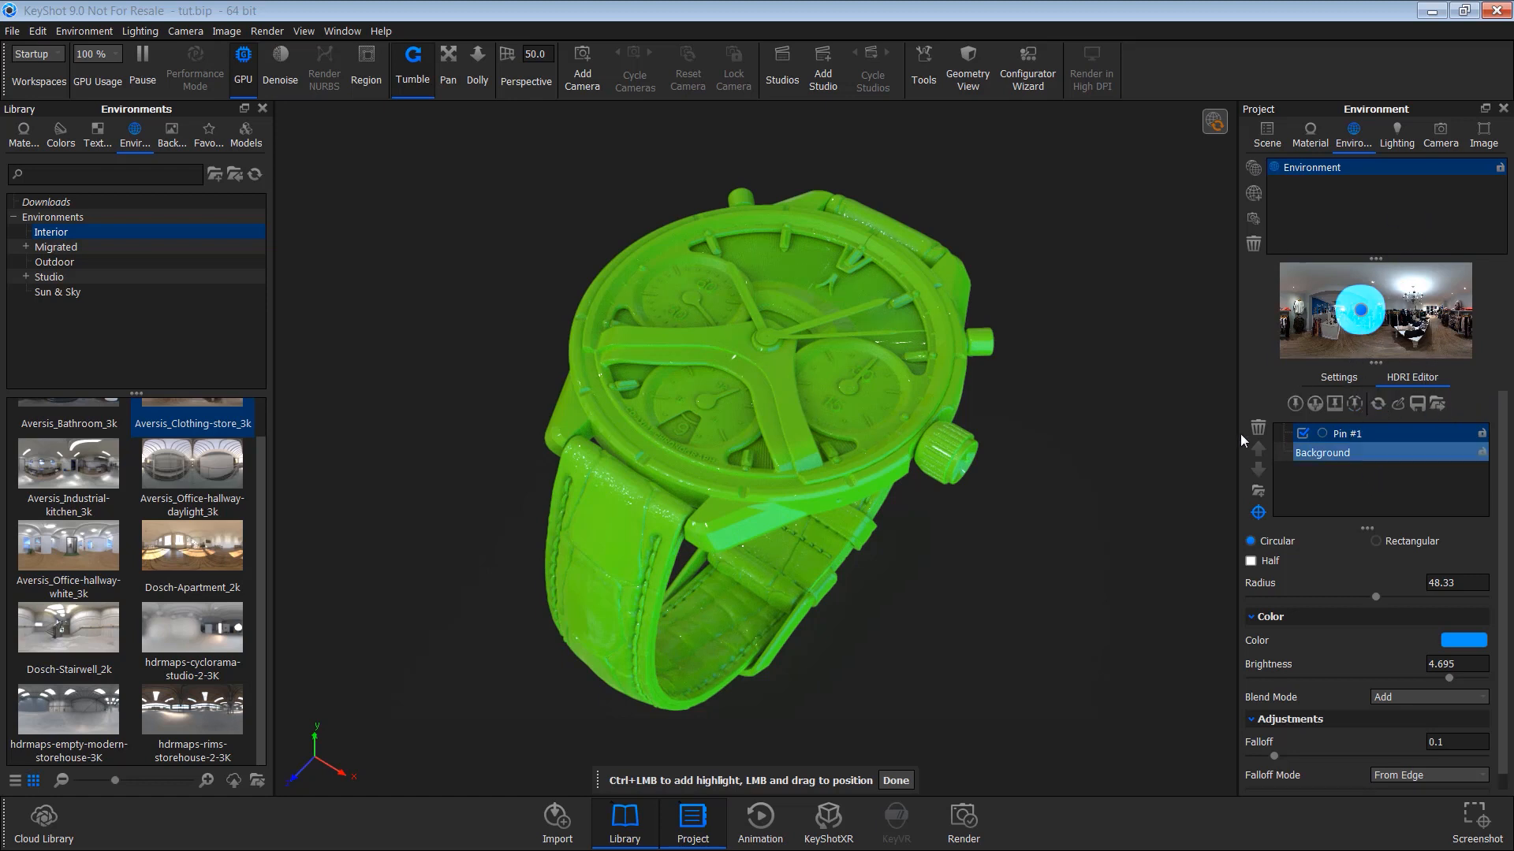
click(1295, 404)
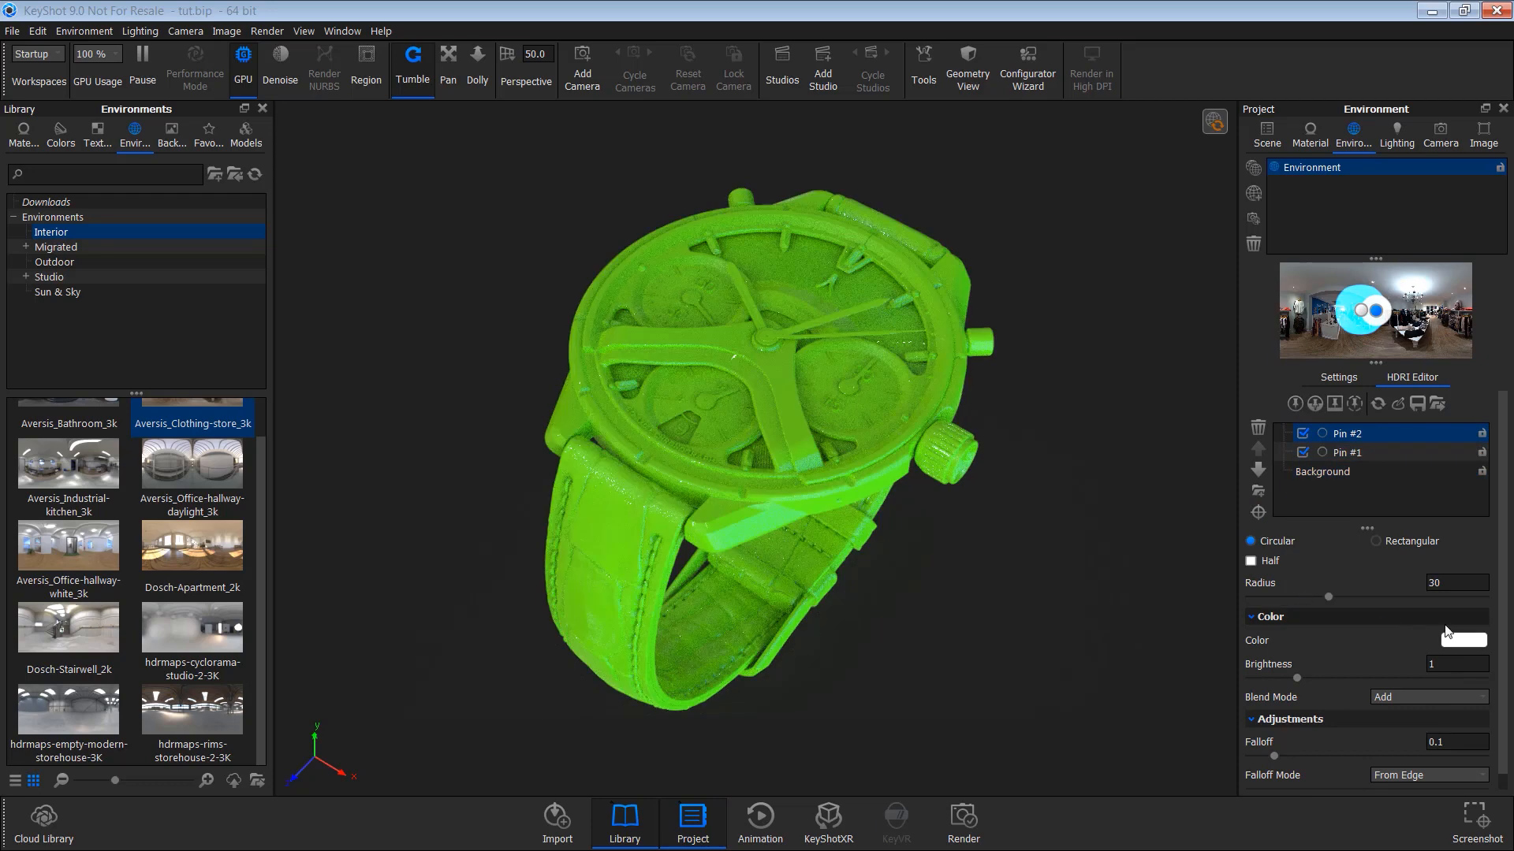
click(1464, 640)
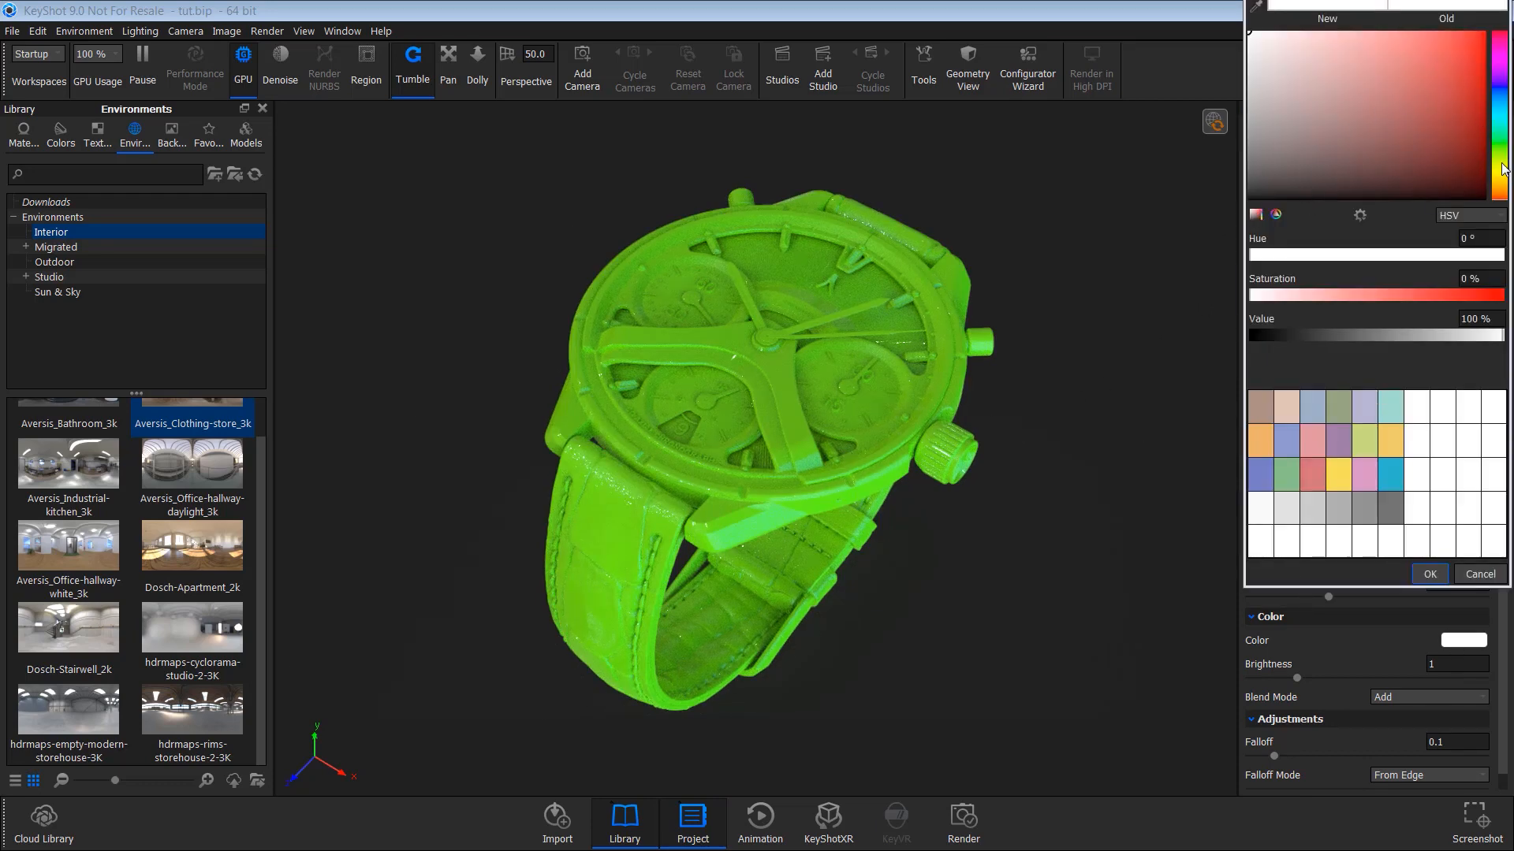
click(1460, 102)
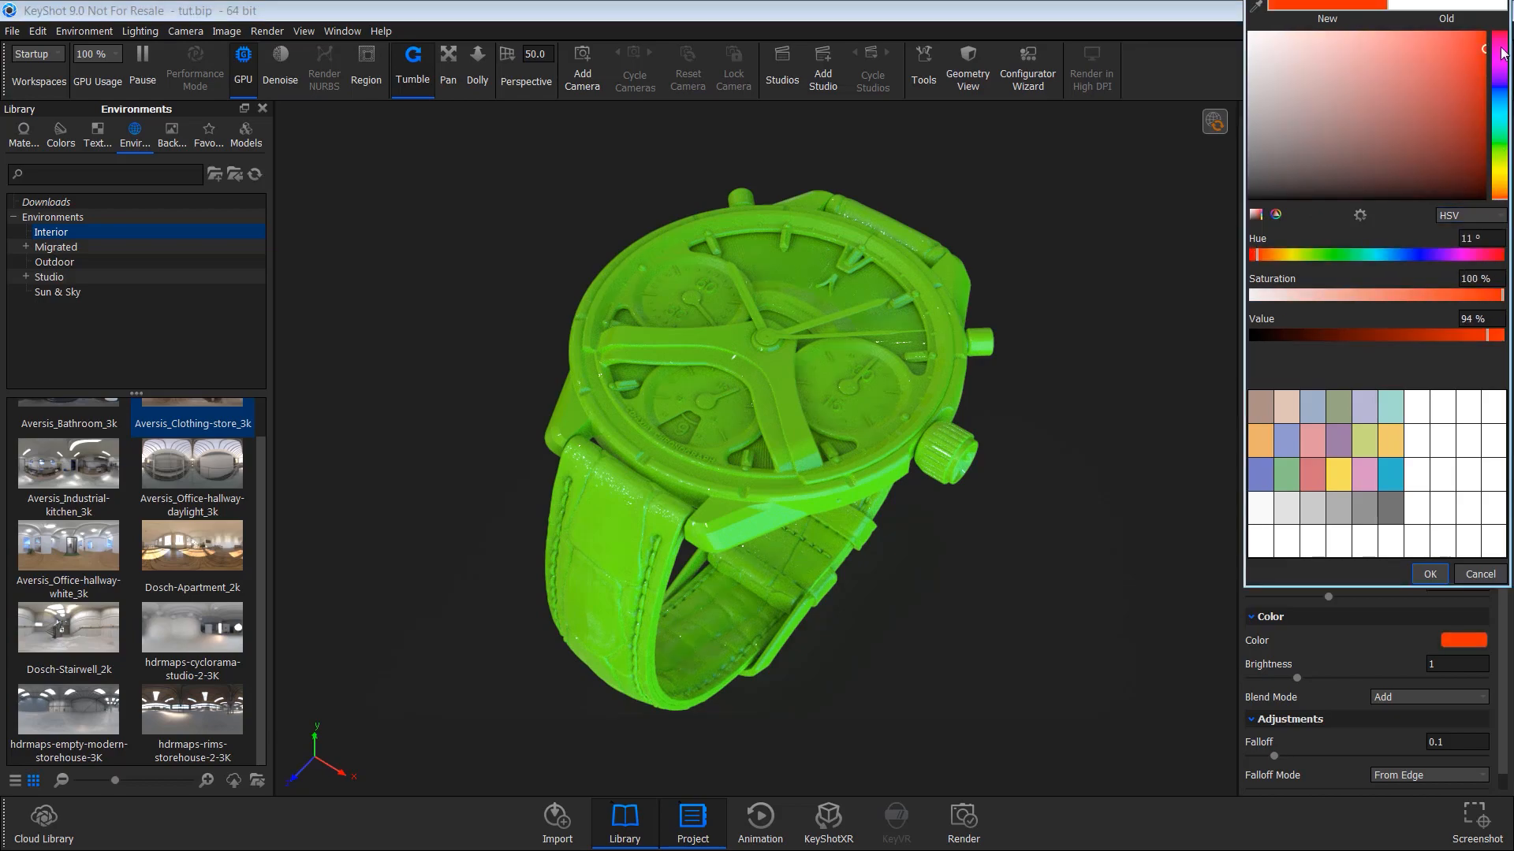
click(1430, 574)
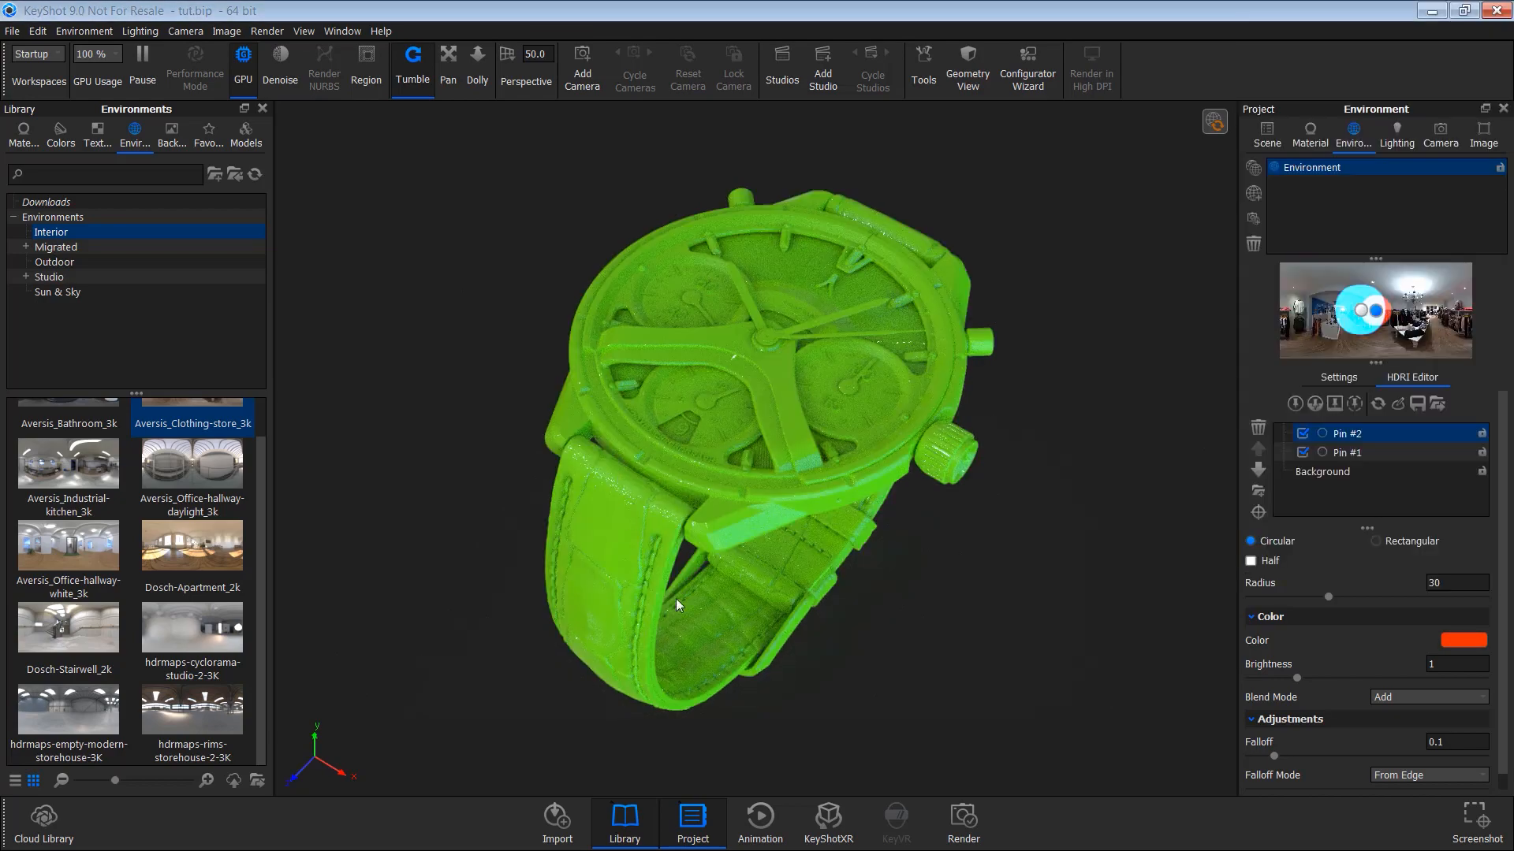
Place the orange-red pin's highlight on the opposite side of the watch and set its brightness to 3.735.
drag(857, 642, 1161, 581)
click(1258, 513)
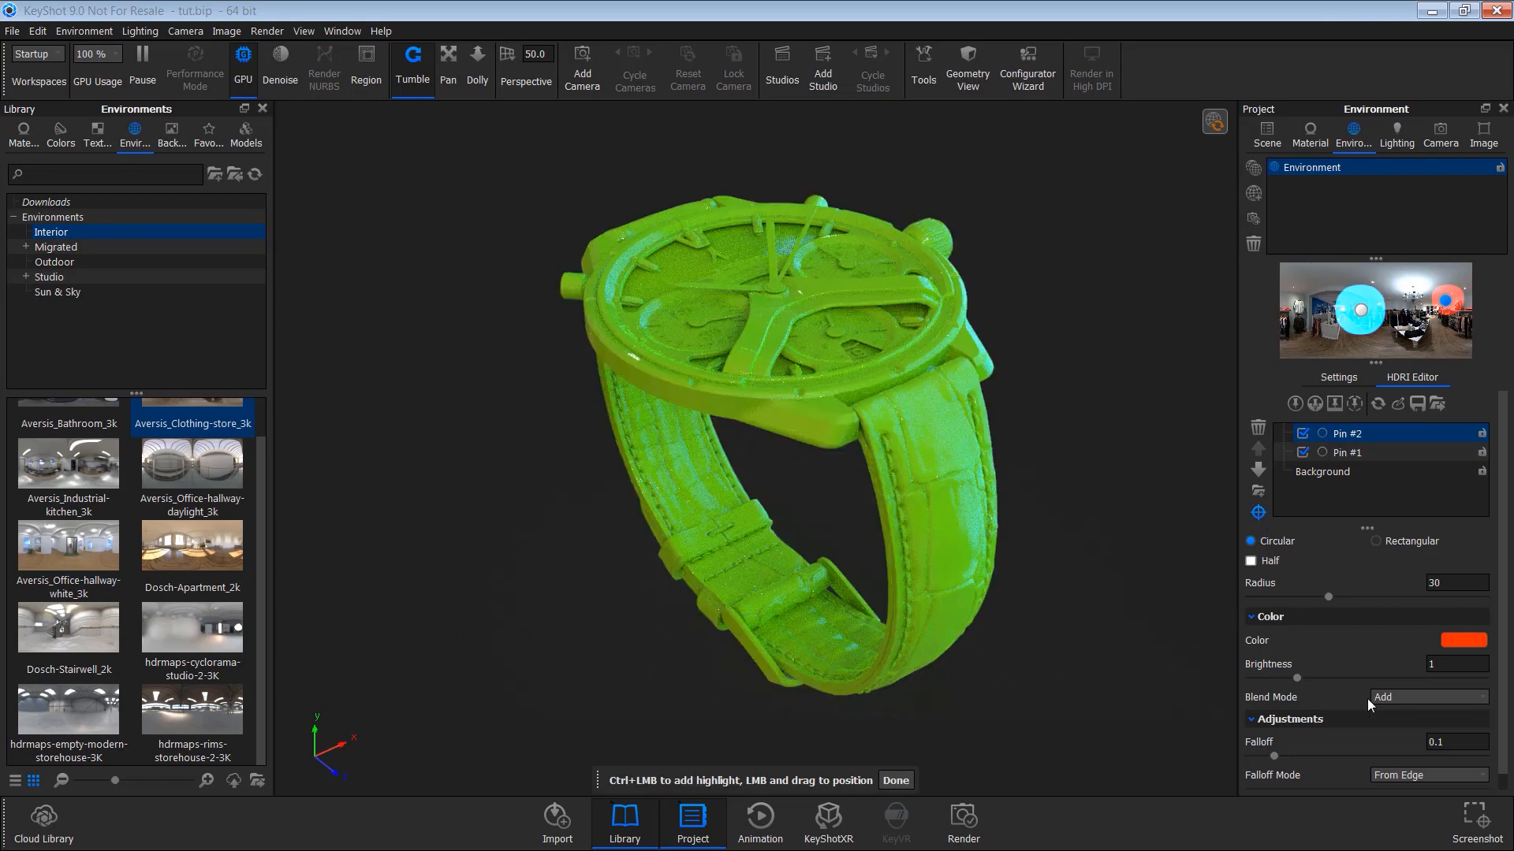
drag(1297, 678, 1425, 678)
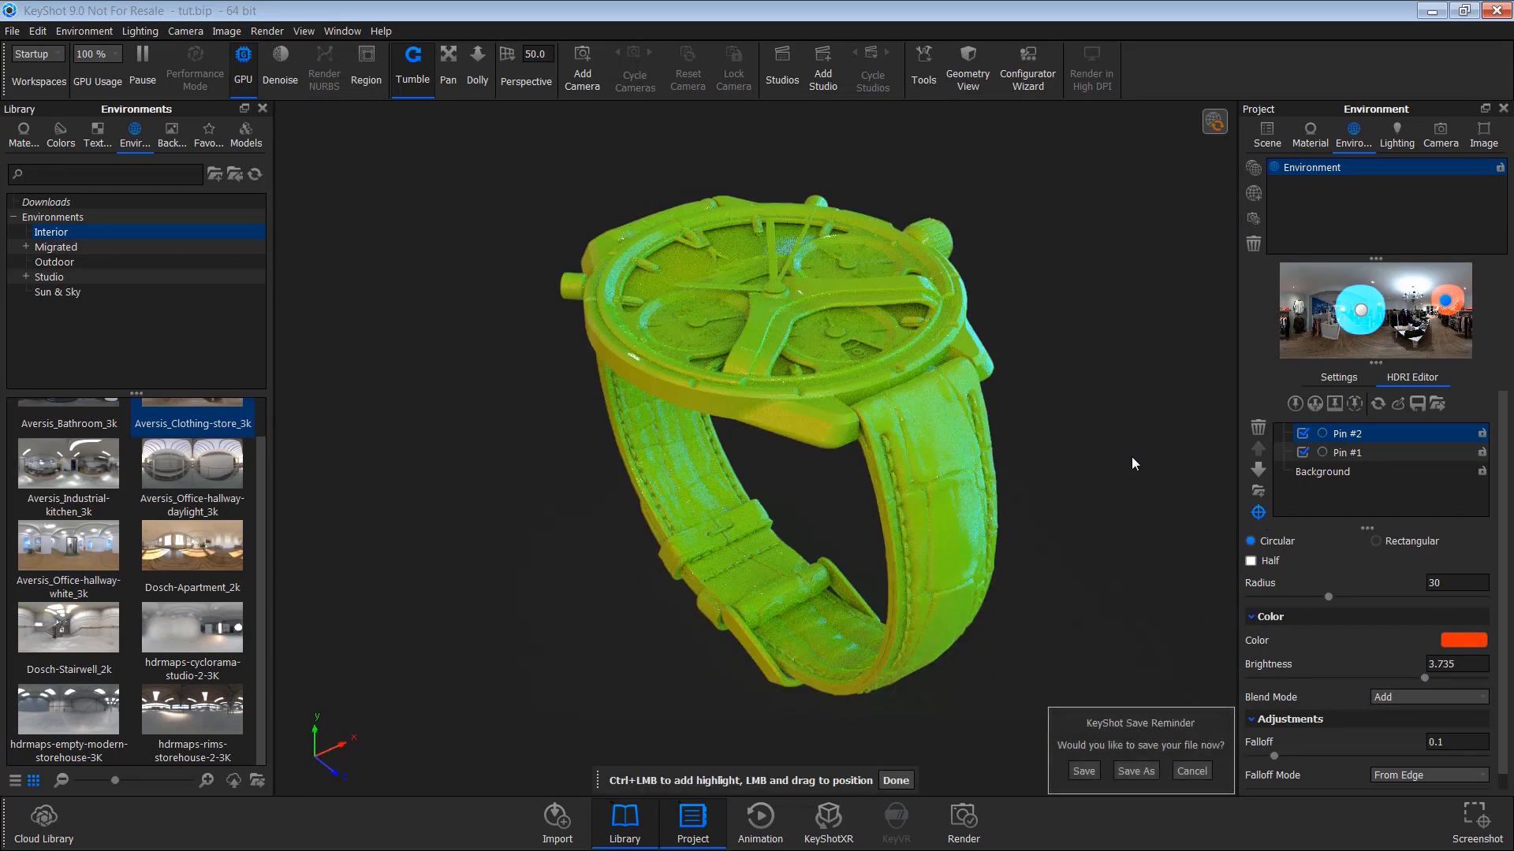
click(896, 780)
drag(913, 551, 867, 493)
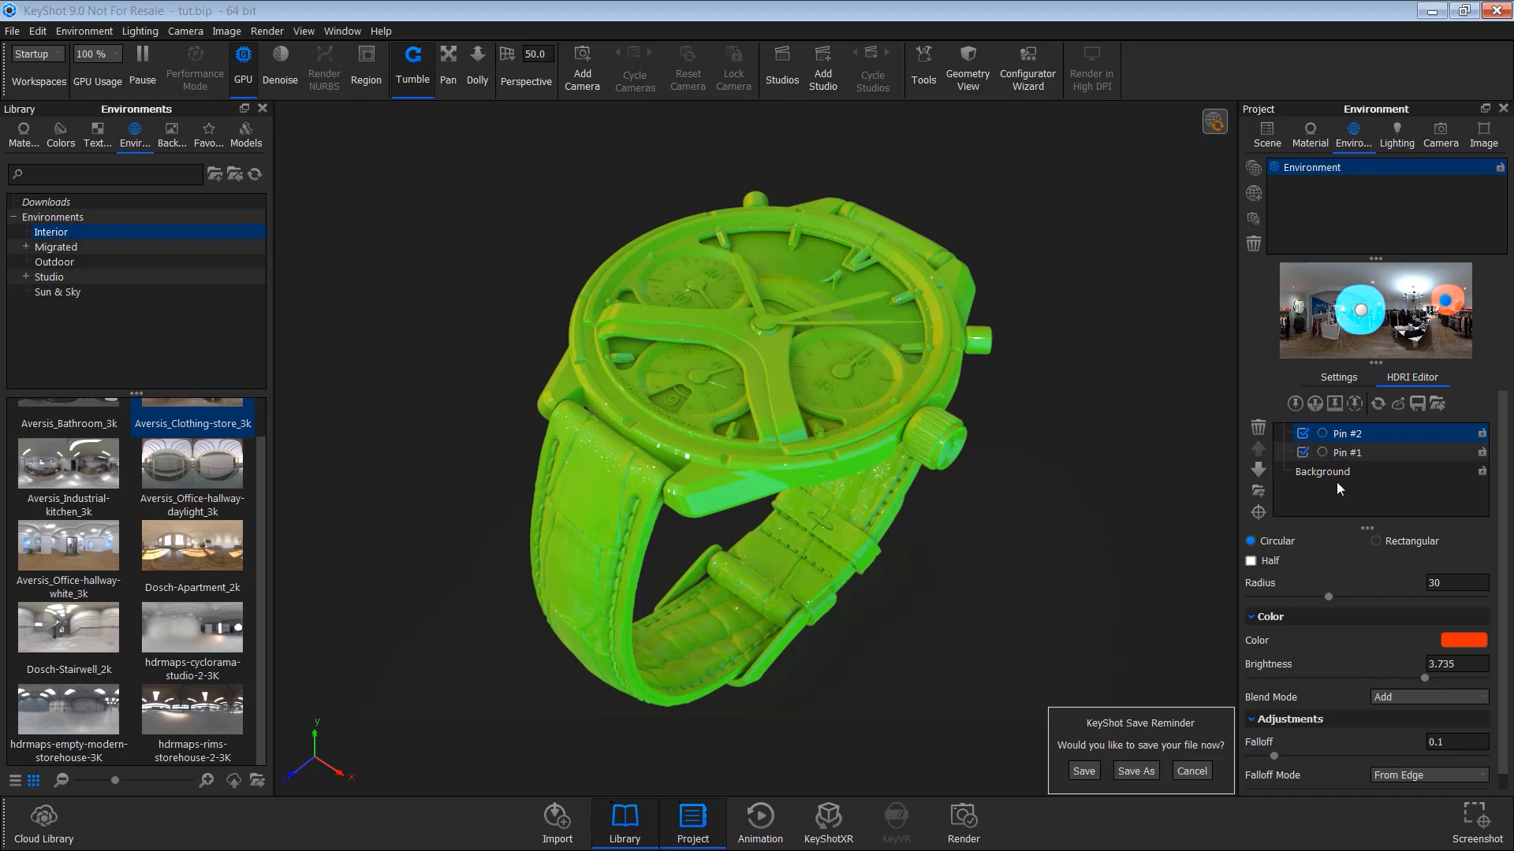
Add superior-queen-room---teaser.jpg as an image pin and move it between the two coloured pins.
click(1334, 404)
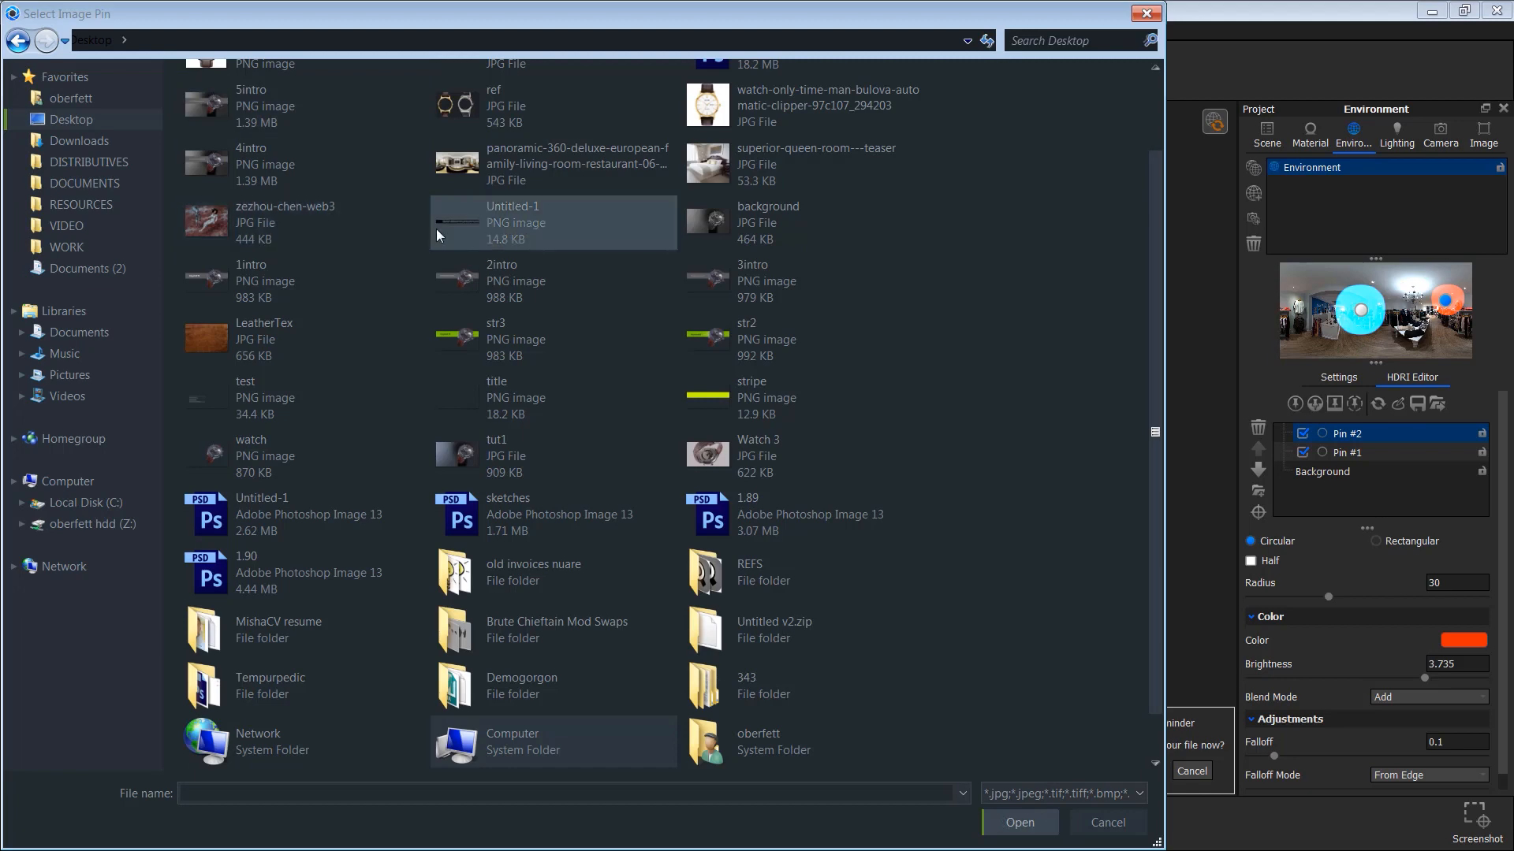
double_click(730, 264)
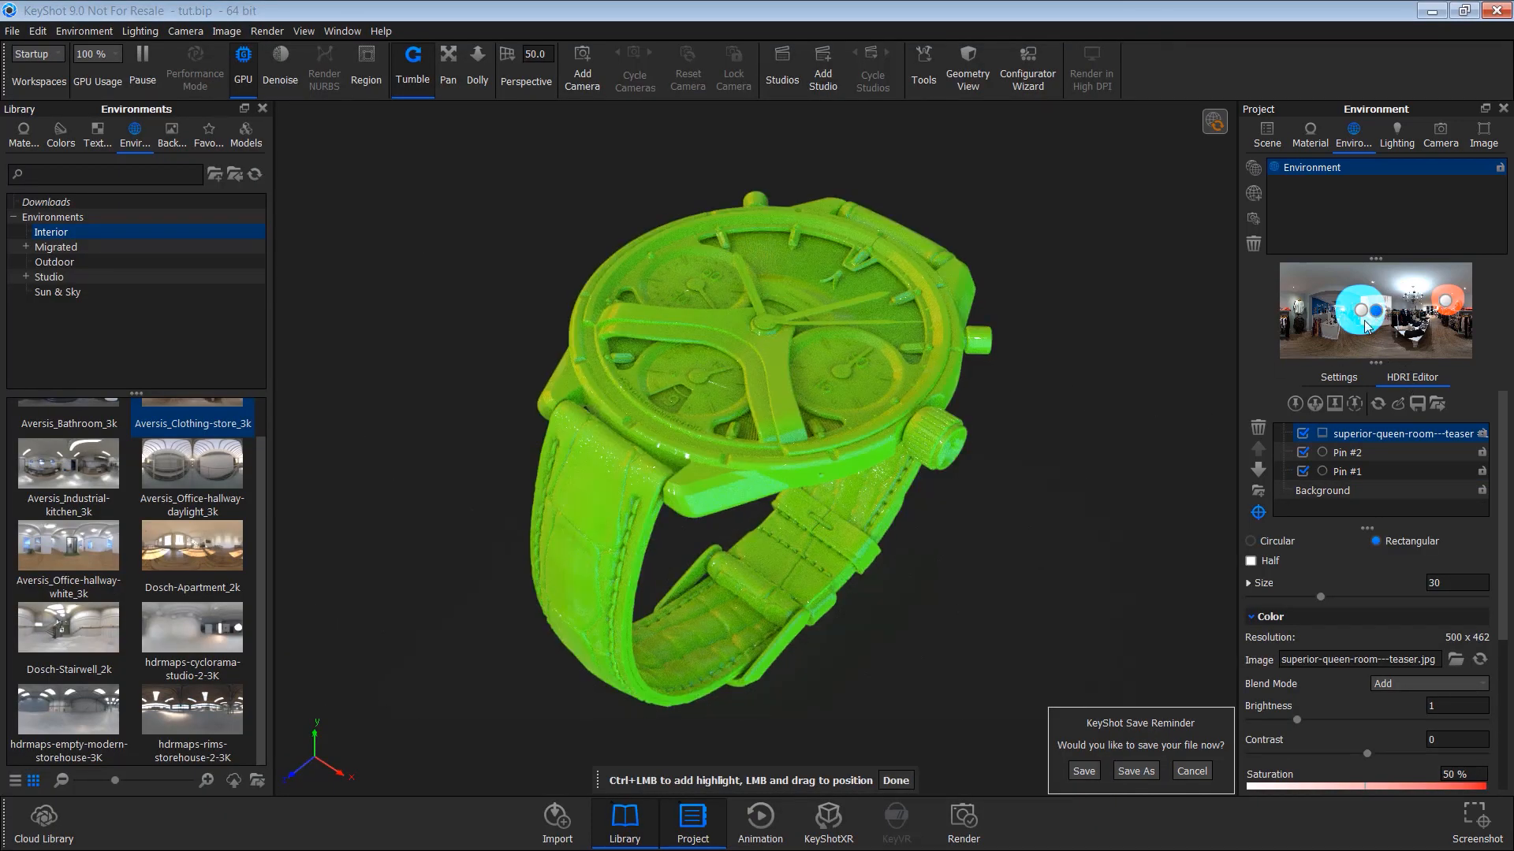
drag(1378, 310, 1406, 305)
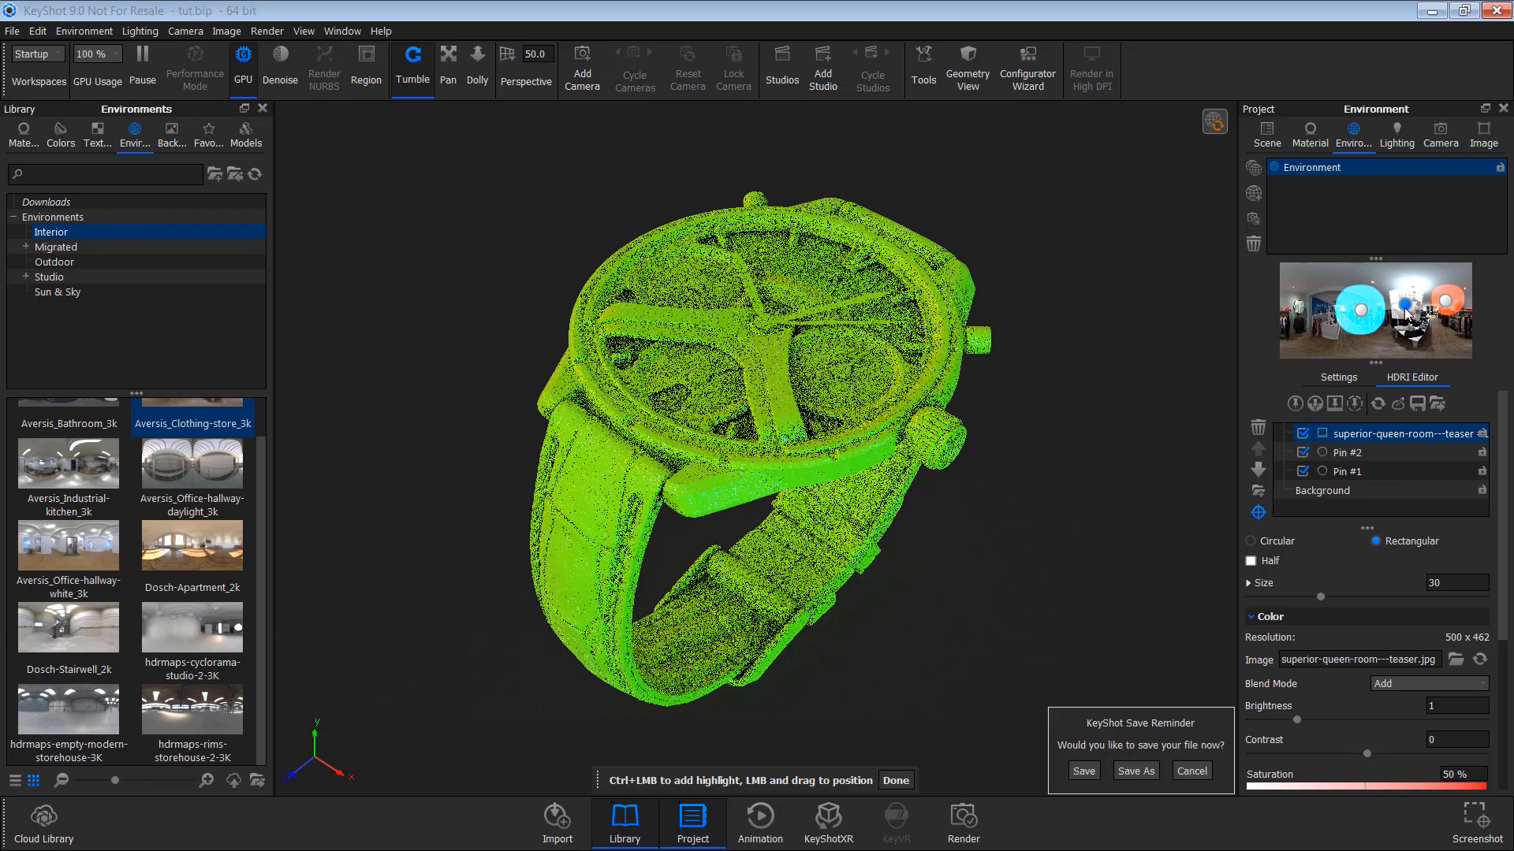
Set the image pin's brightness to 2.465, contrast to 1 and blend mode to Alpha, and reposition it on the map.
scroll(1312, 705, down, 2)
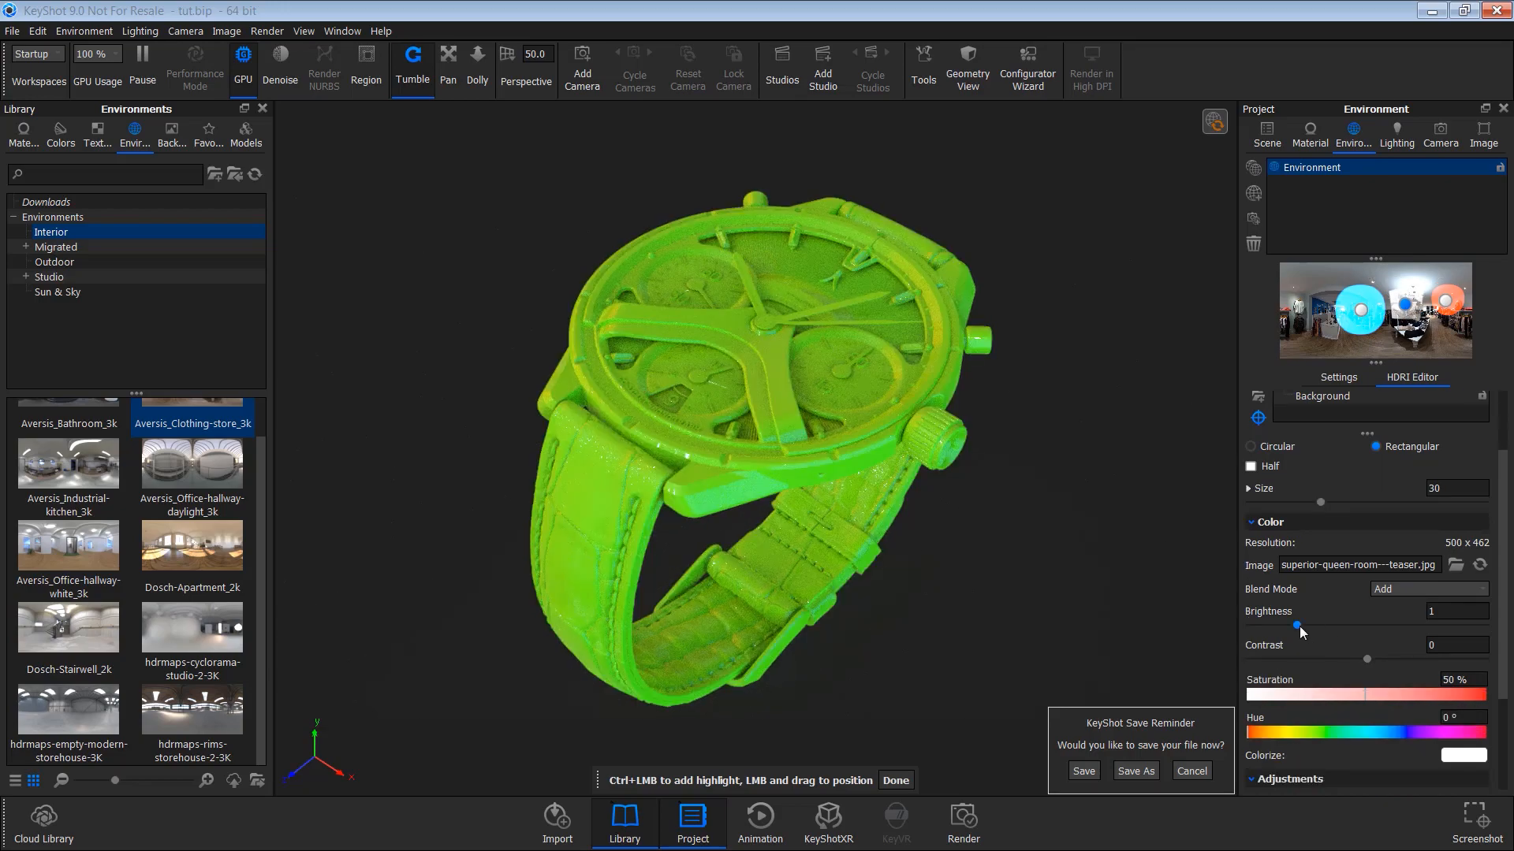
drag(1299, 626, 1366, 626)
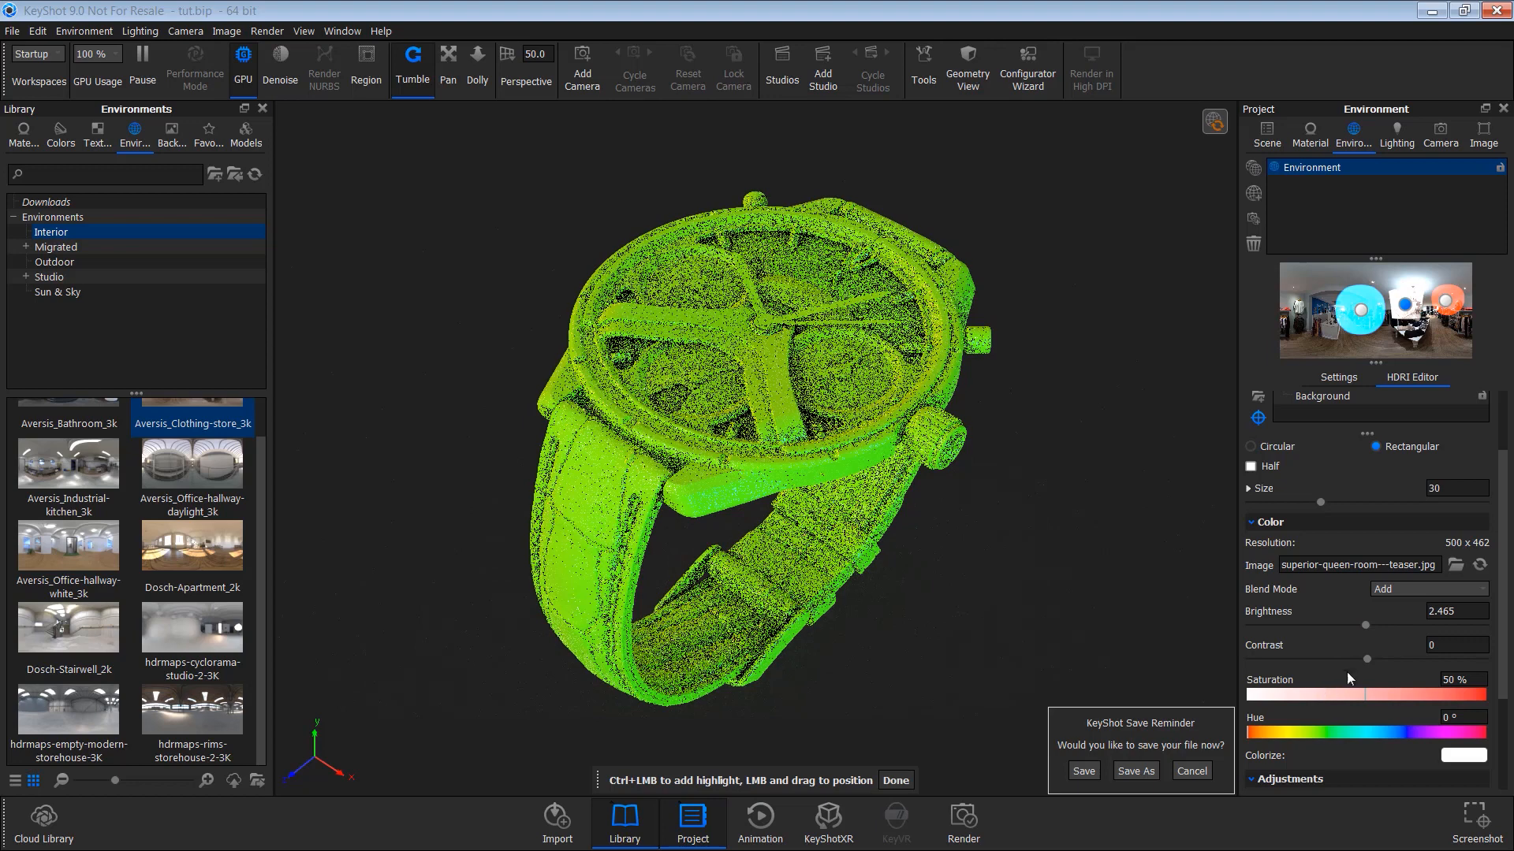
scroll(1359, 660, up, 1)
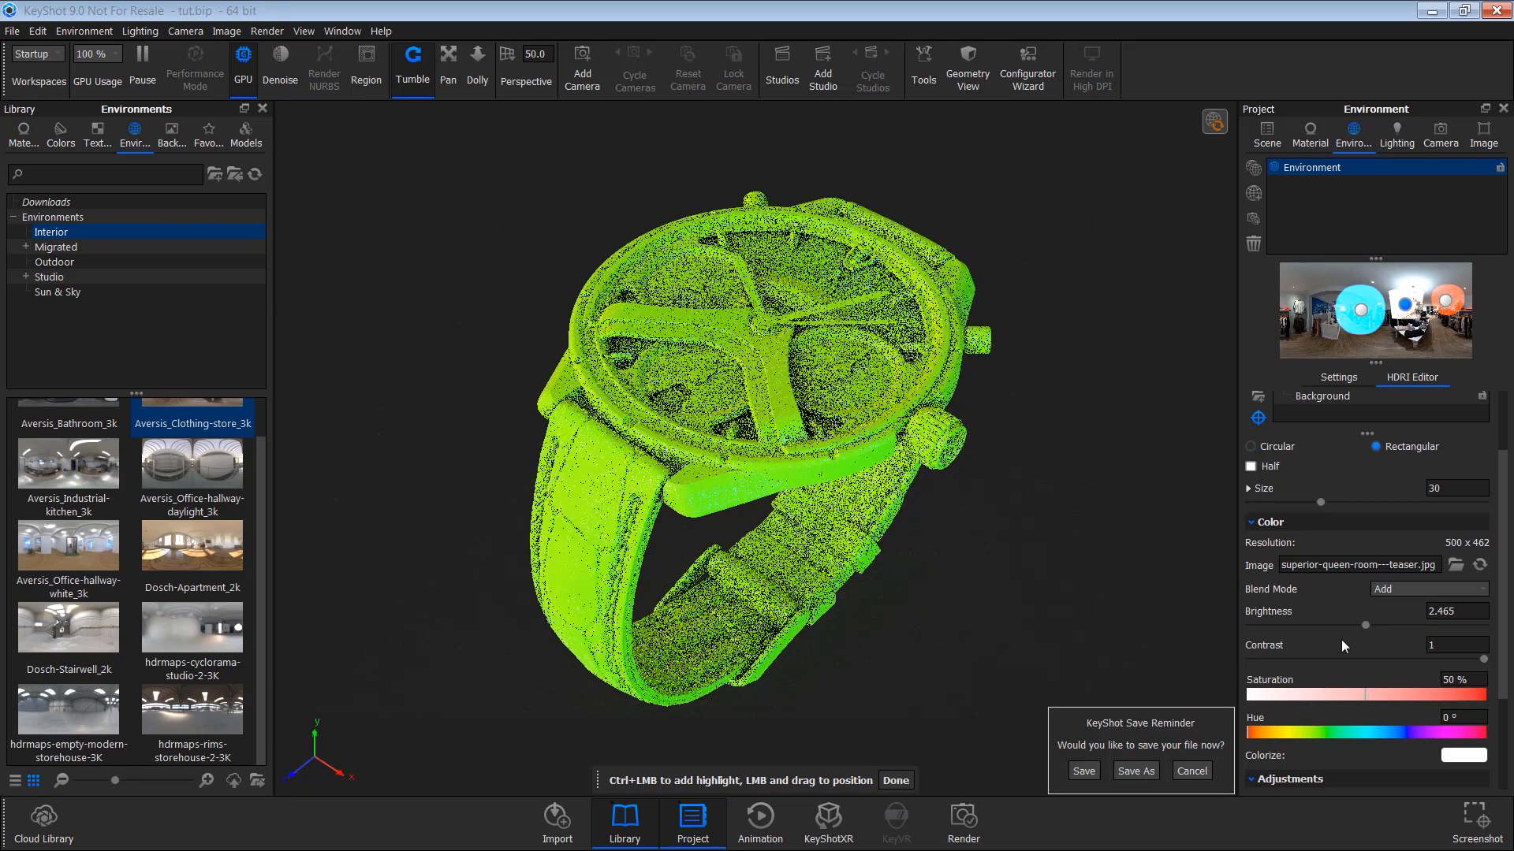
click(1418, 590)
click(1409, 627)
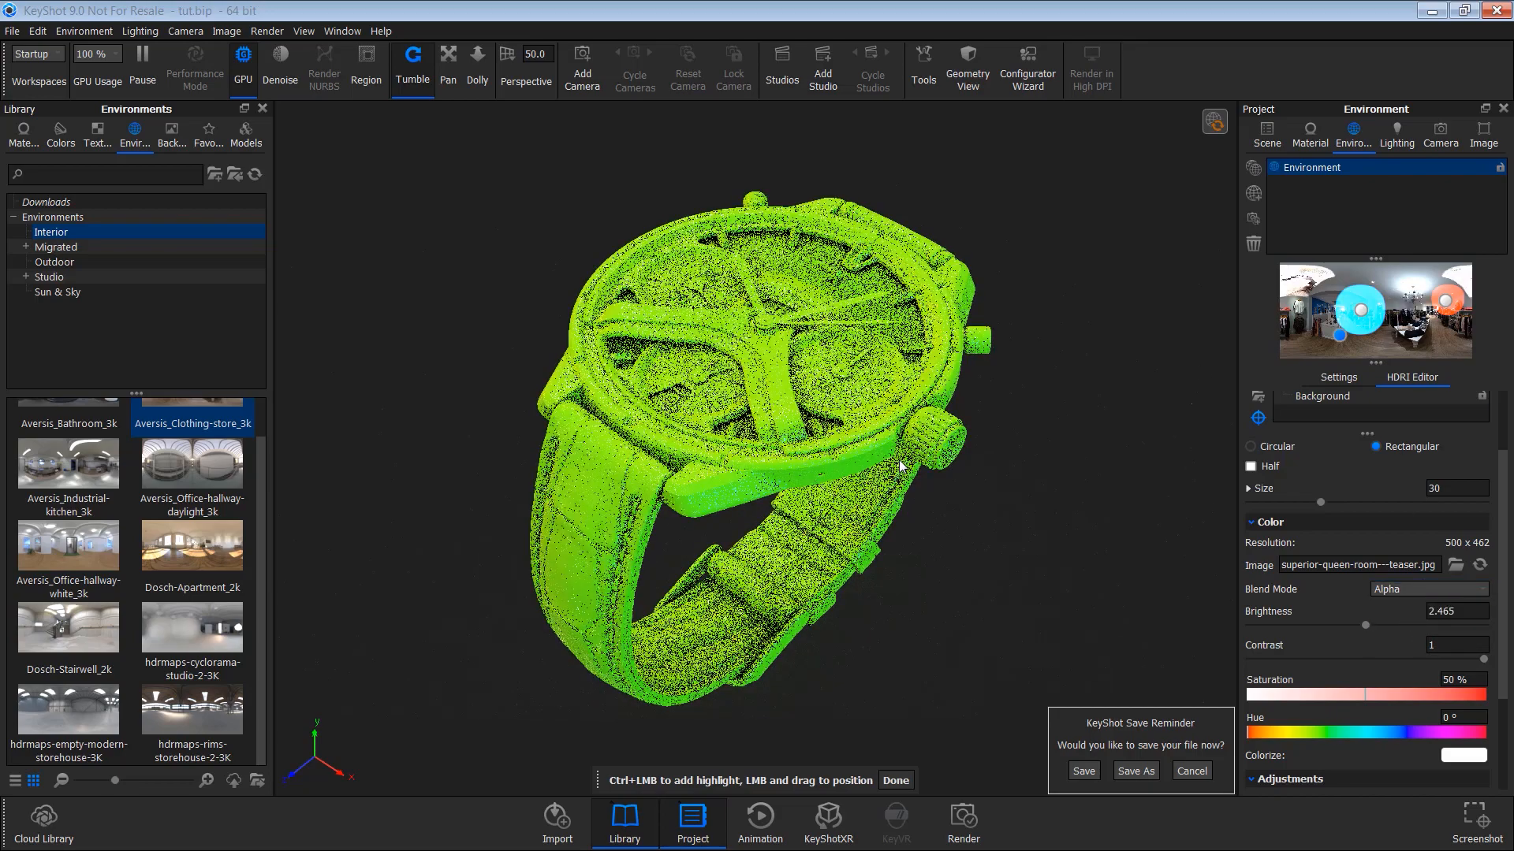
drag(1405, 305, 1400, 296)
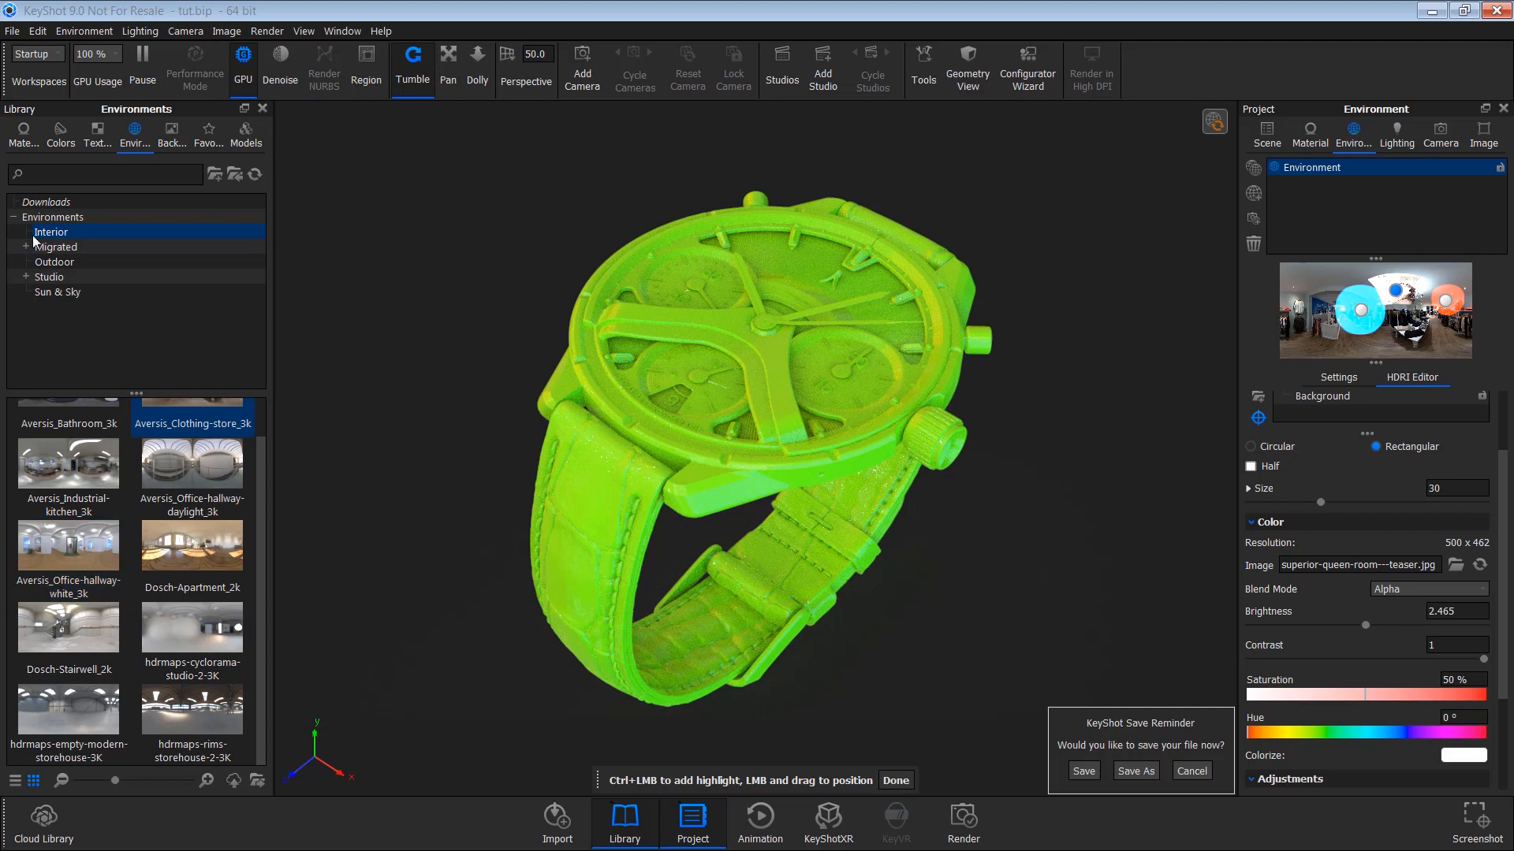
Replace the scene's environment with All Black 4K from the library.
click(52, 217)
drag(211, 634, 946, 633)
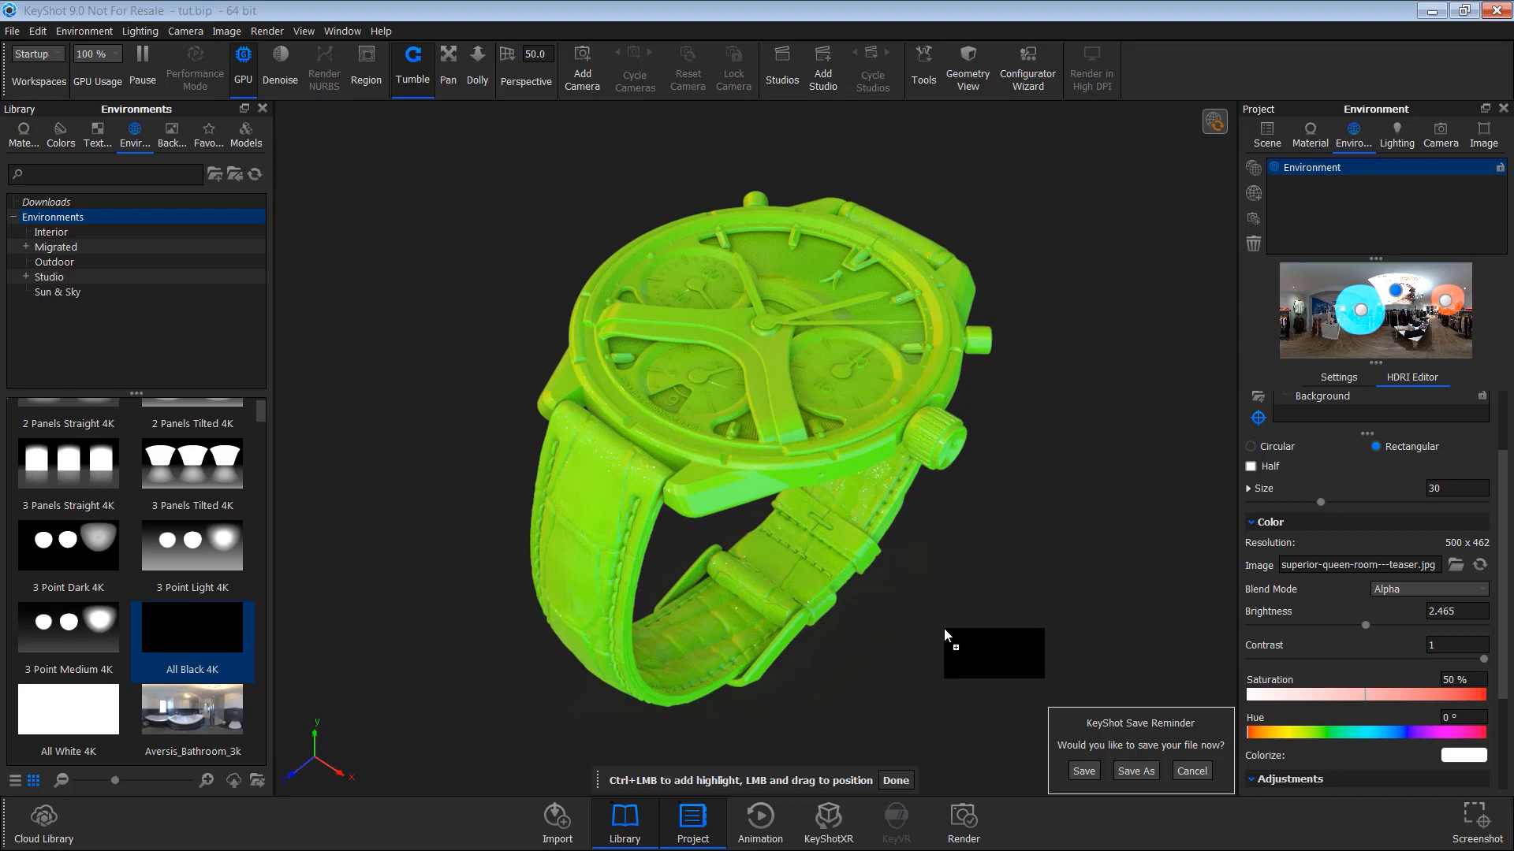
drag(946, 631, 945, 630)
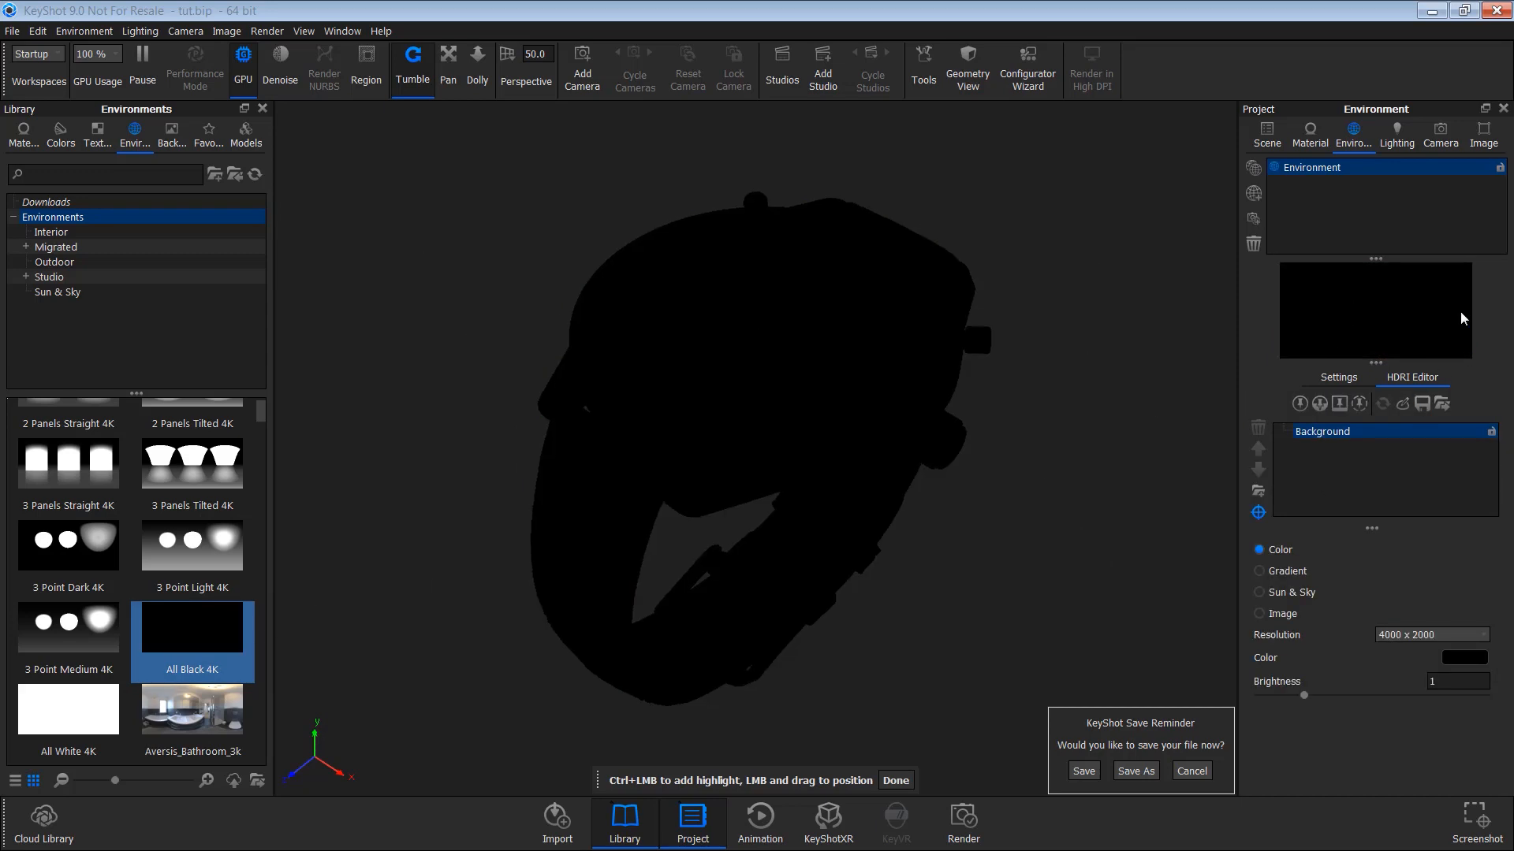
Add superior-queen-room---teaser.jpg as an image pin on the black environment, with size 79.1 and contrast 0.79.
click(1340, 404)
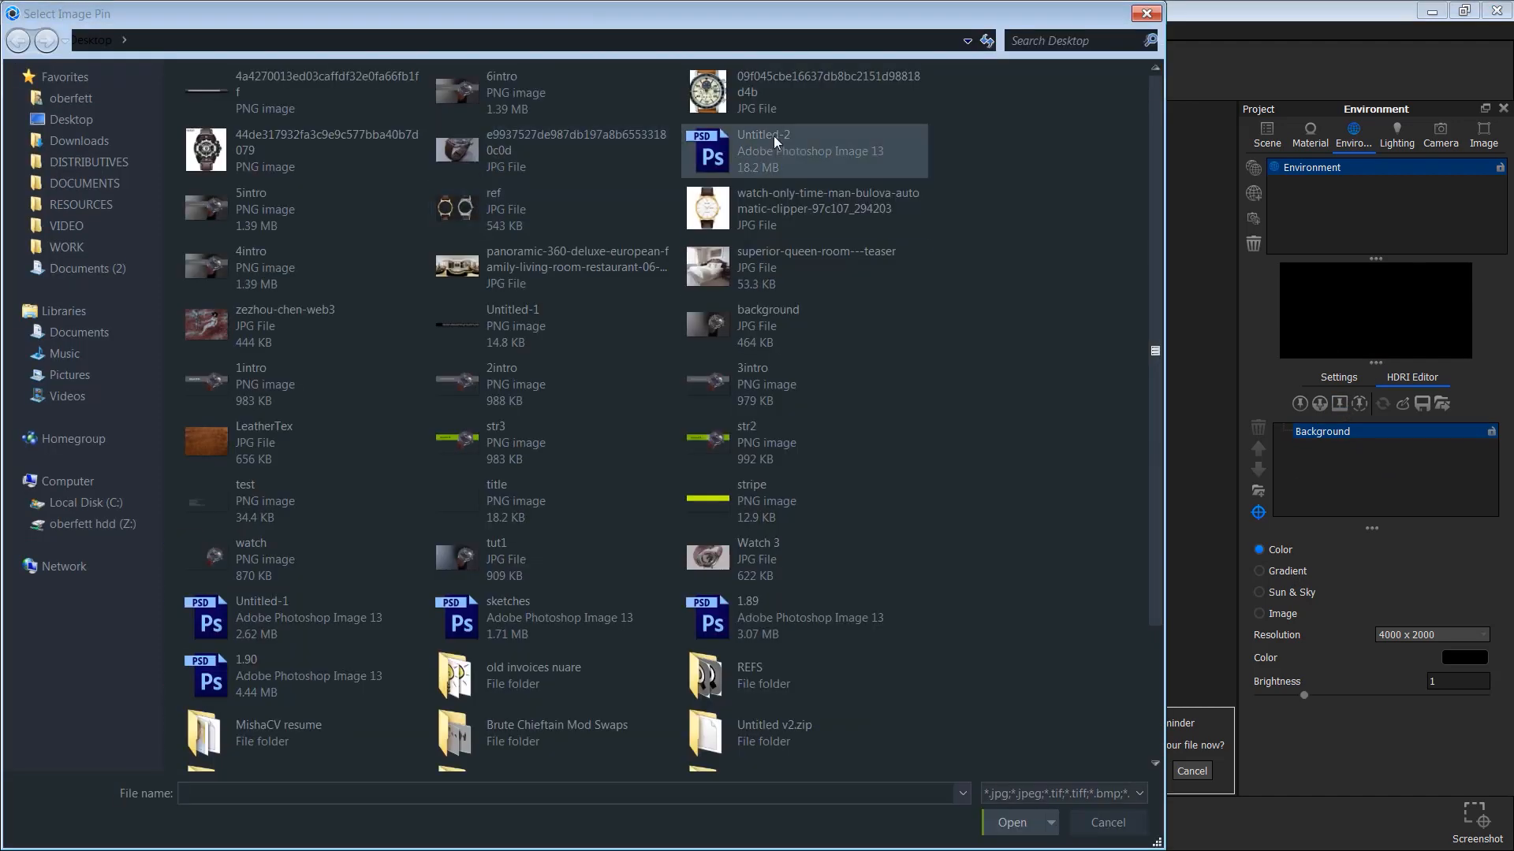
double_click(737, 262)
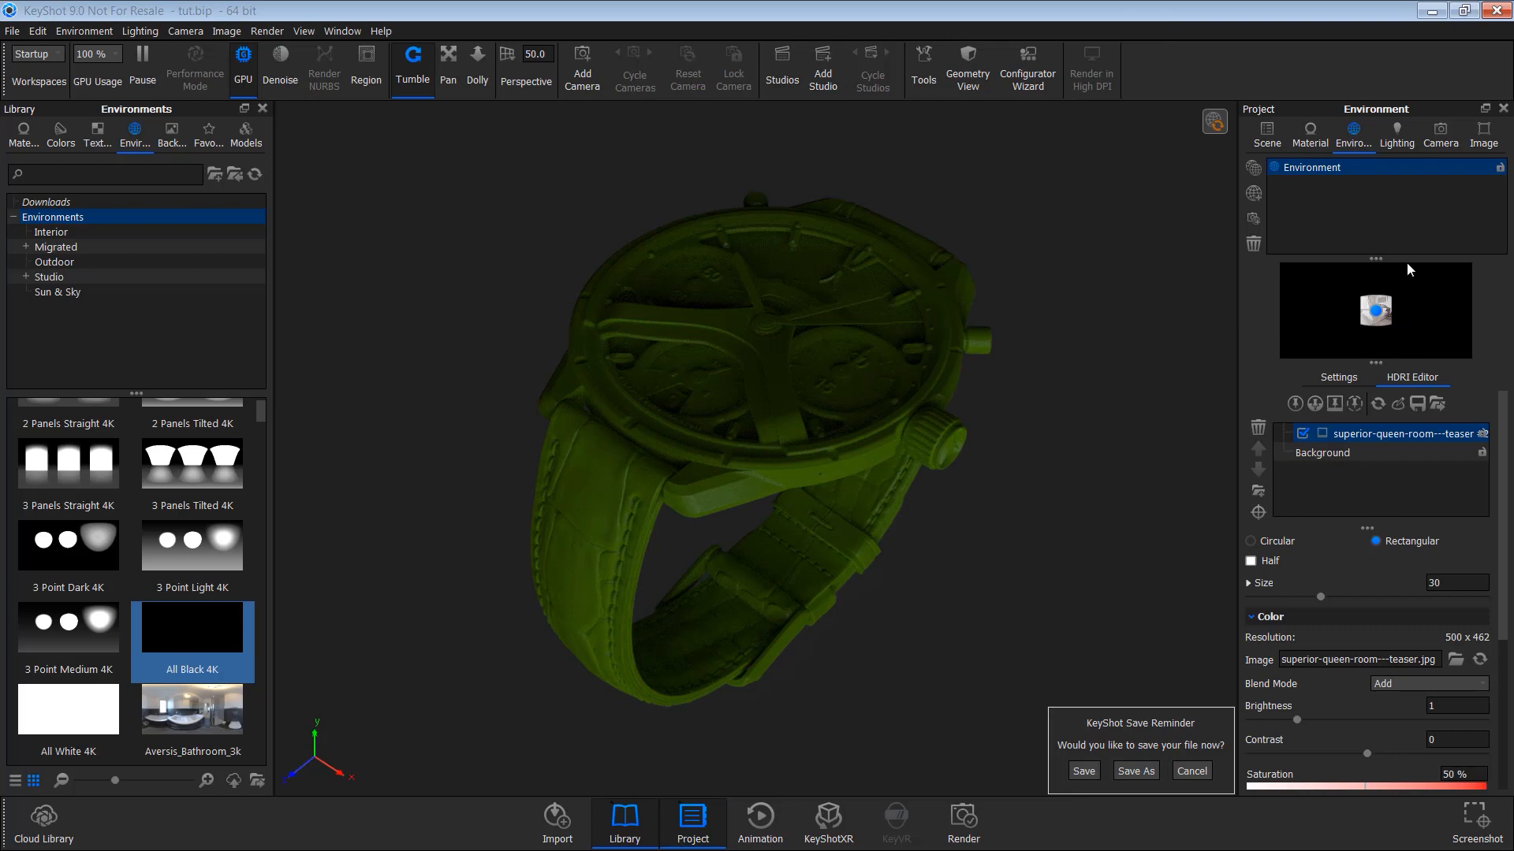
drag(1321, 597, 1435, 597)
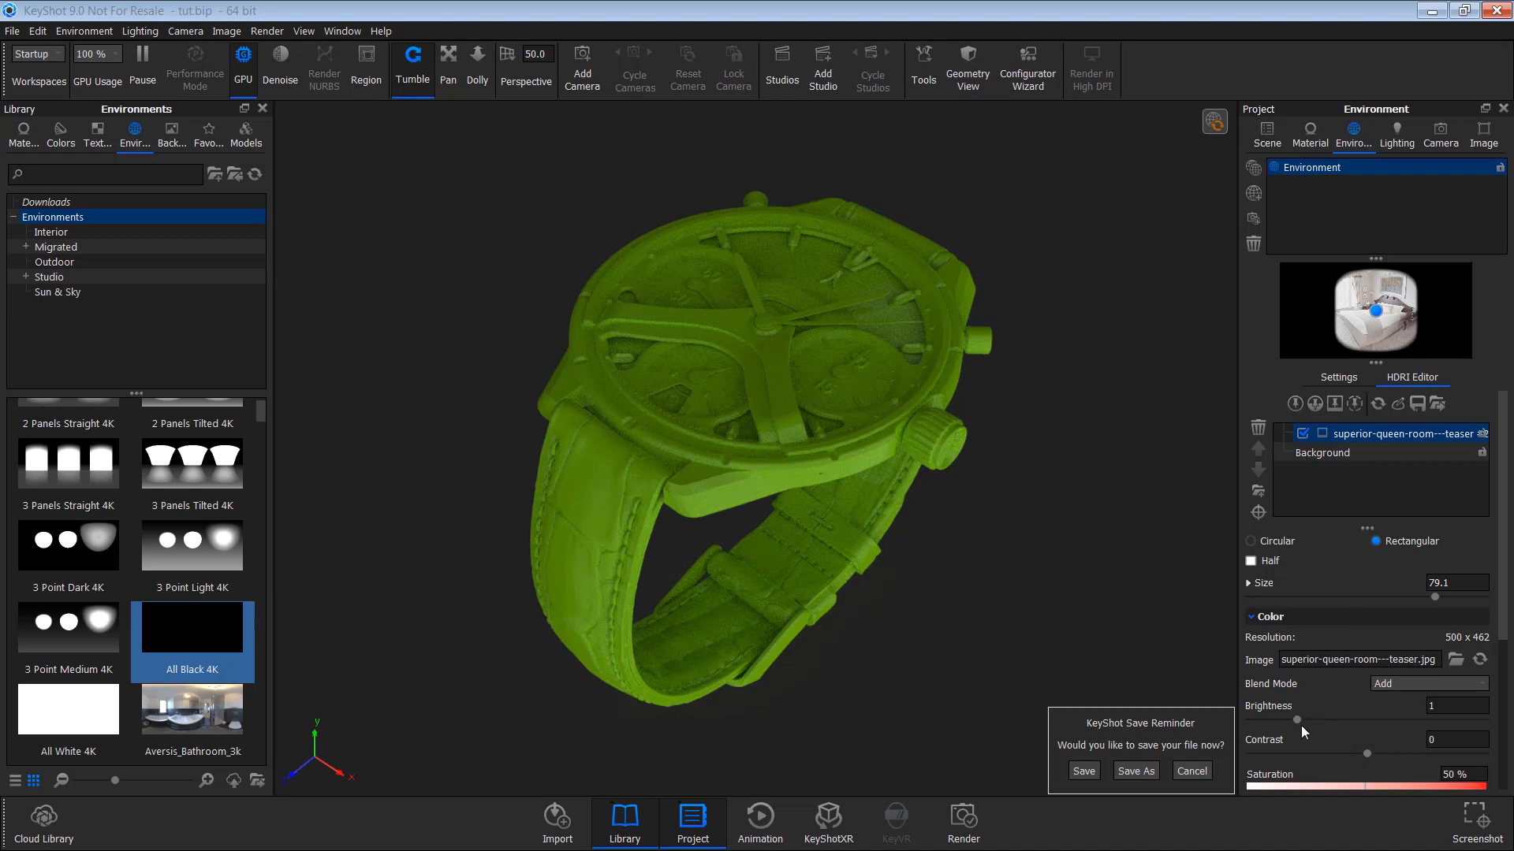
drag(1433, 758, 1458, 757)
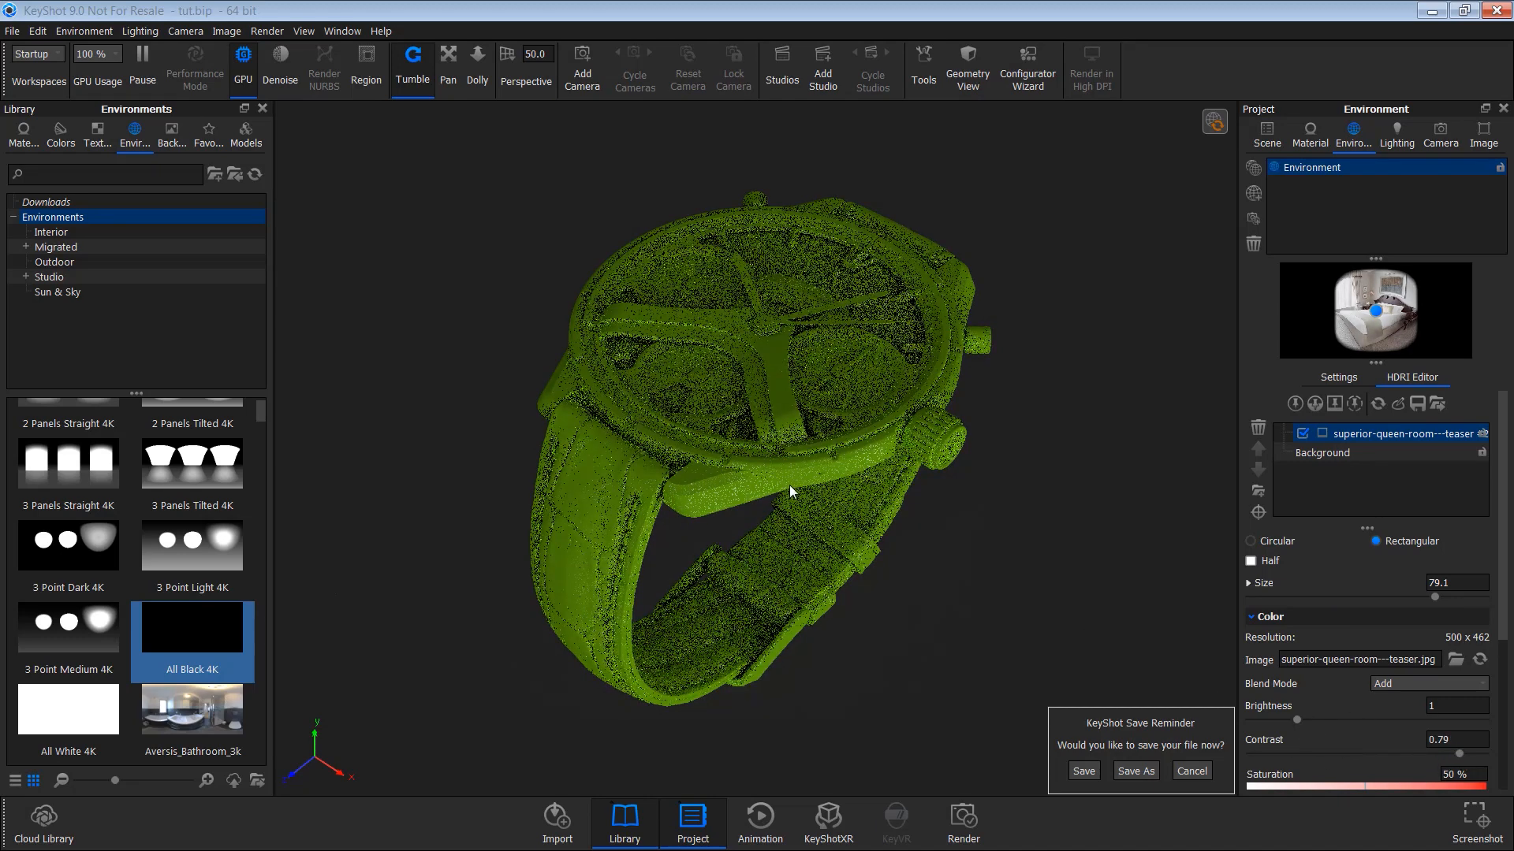
Rotate the environment to light the watch from a different direction, and return to the HDRI Editor.
click(1332, 377)
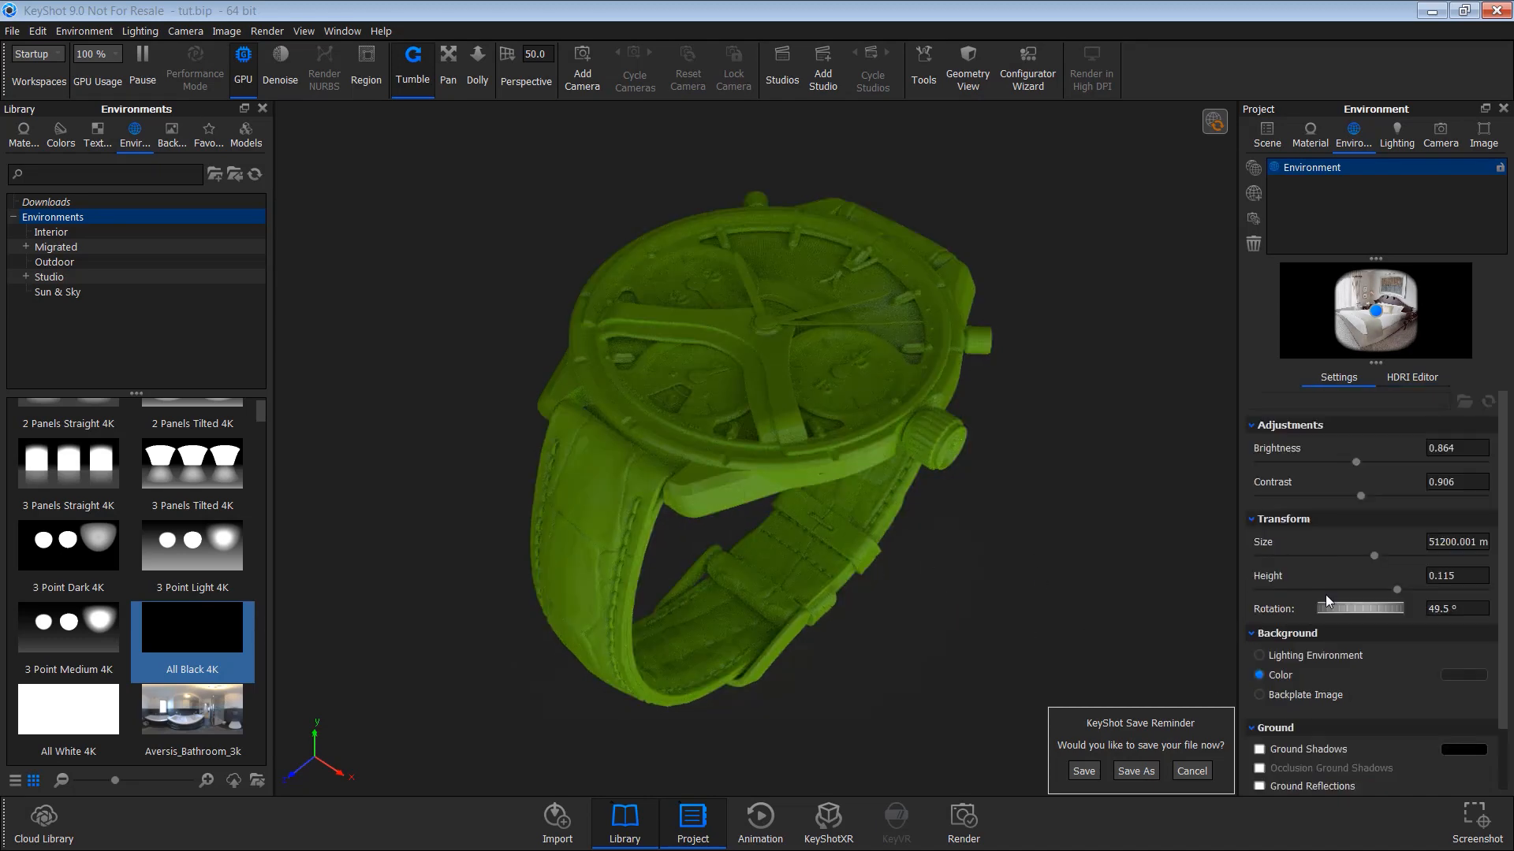
drag(1372, 608, 1422, 628)
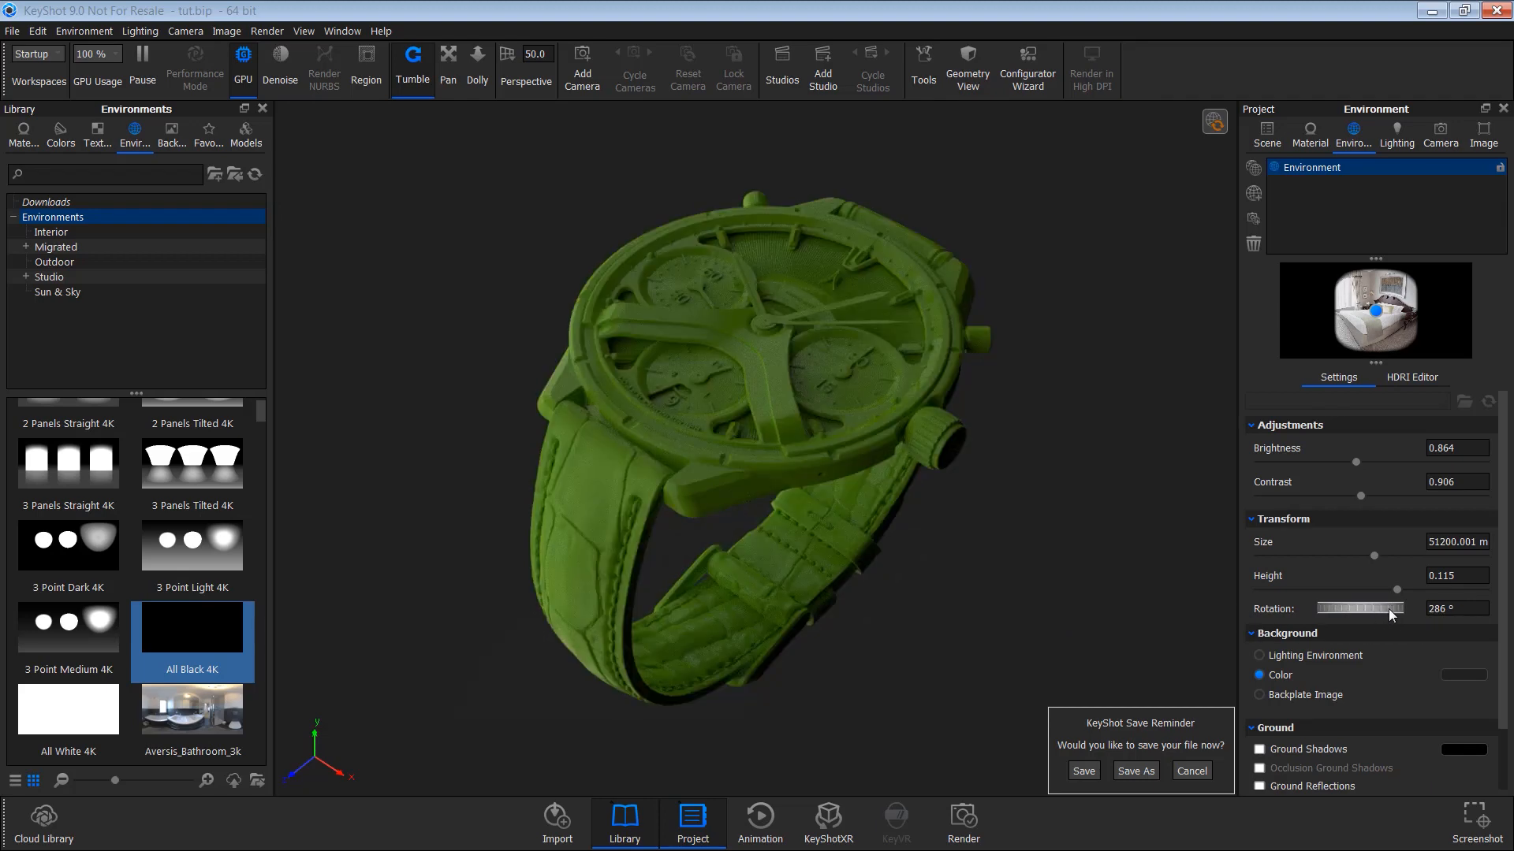
mouse_move(1389, 608)
mouse_down()
mouse_move(1345, 610)
mouse_move(1376, 604)
mouse_up()
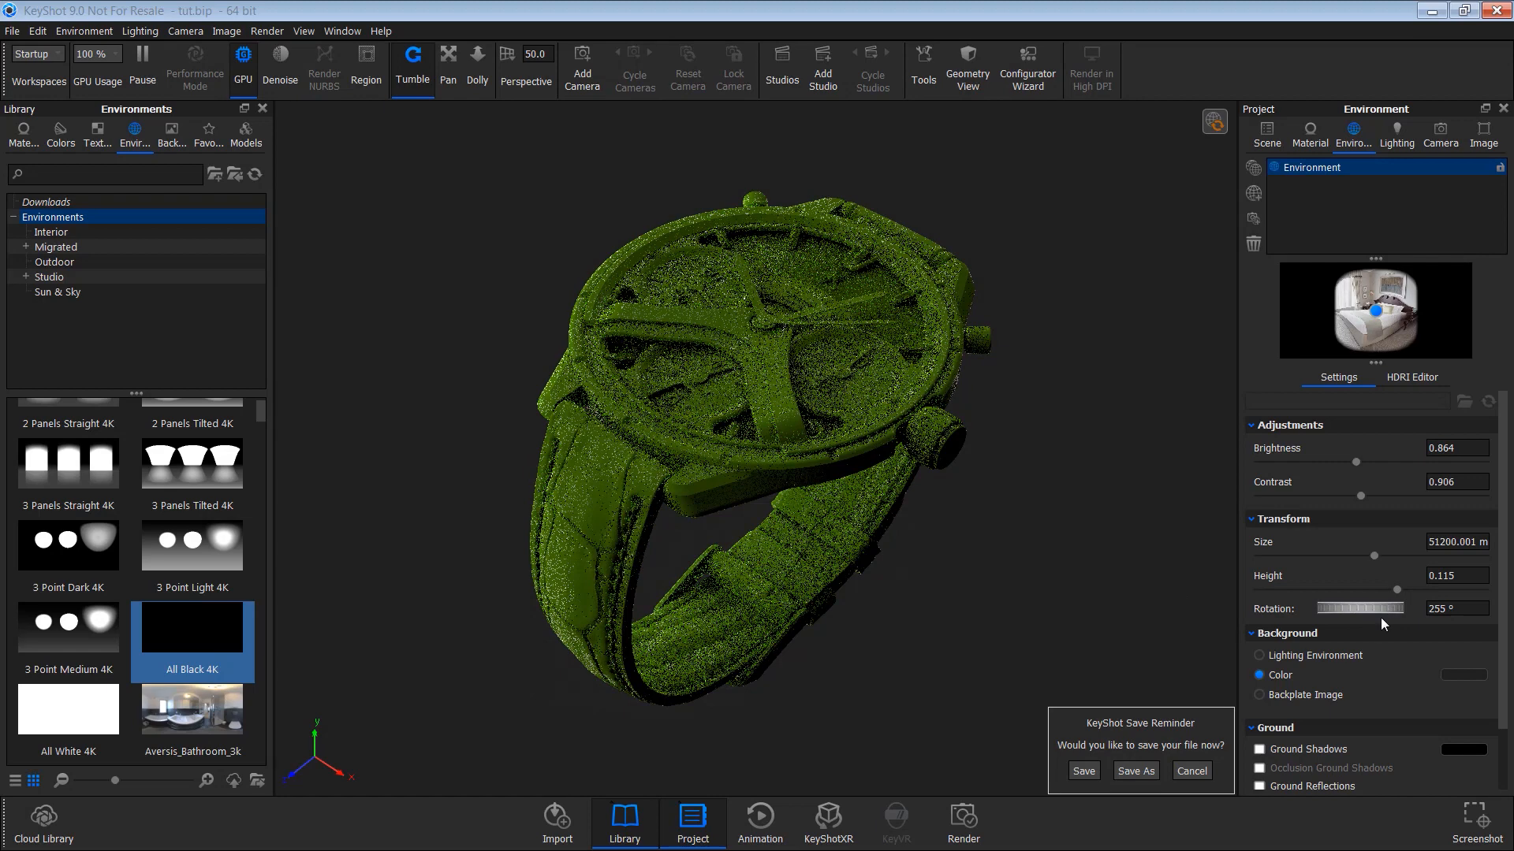
drag(1346, 612, 1389, 605)
click(1397, 380)
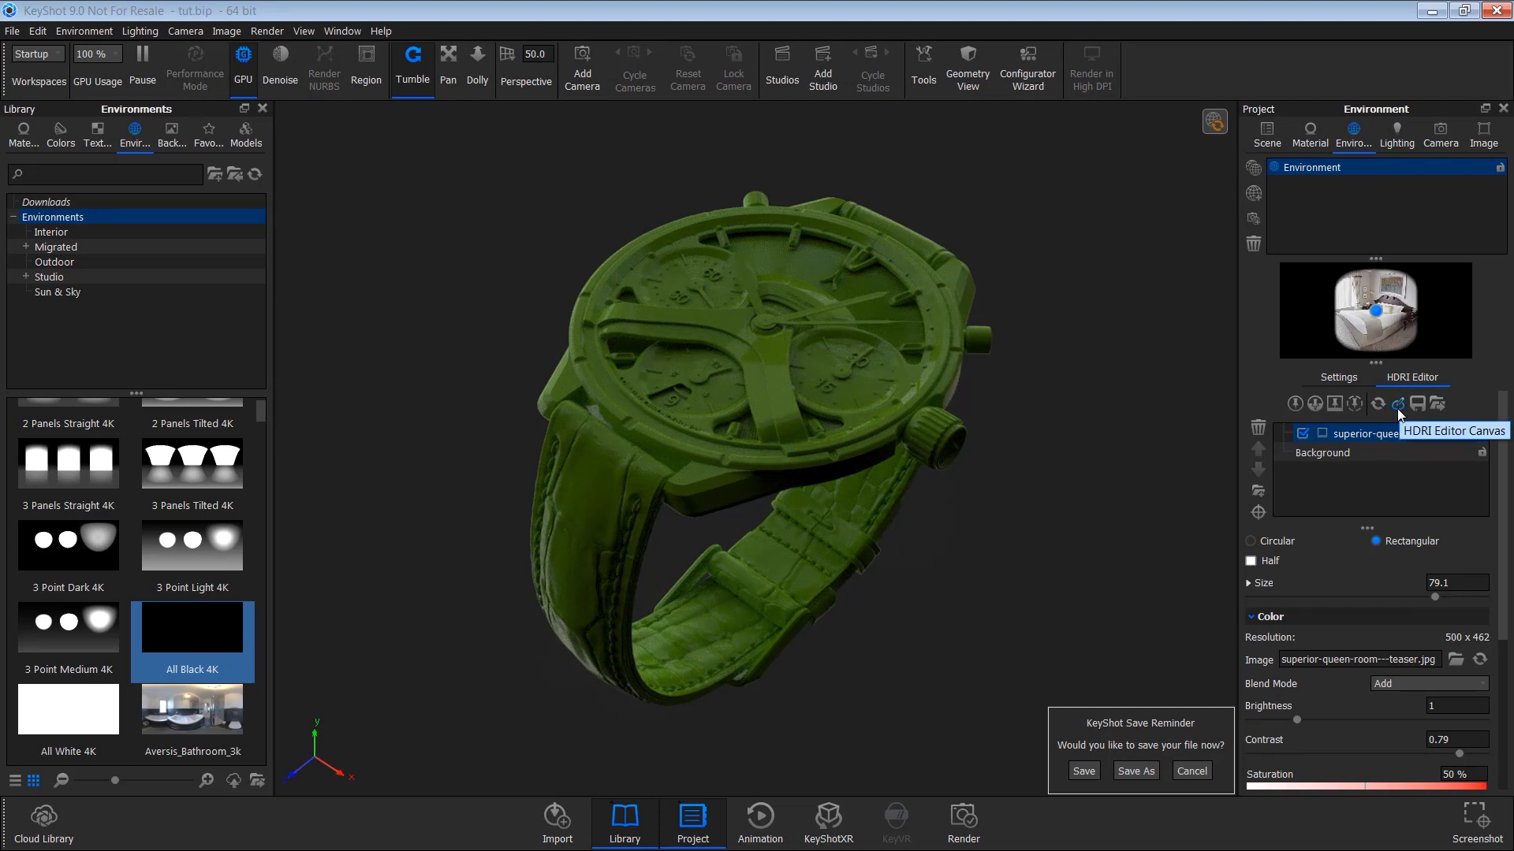
Open the HDRI Editor Canvas as a separate window to examine its pin tools, and close it.
click(1398, 405)
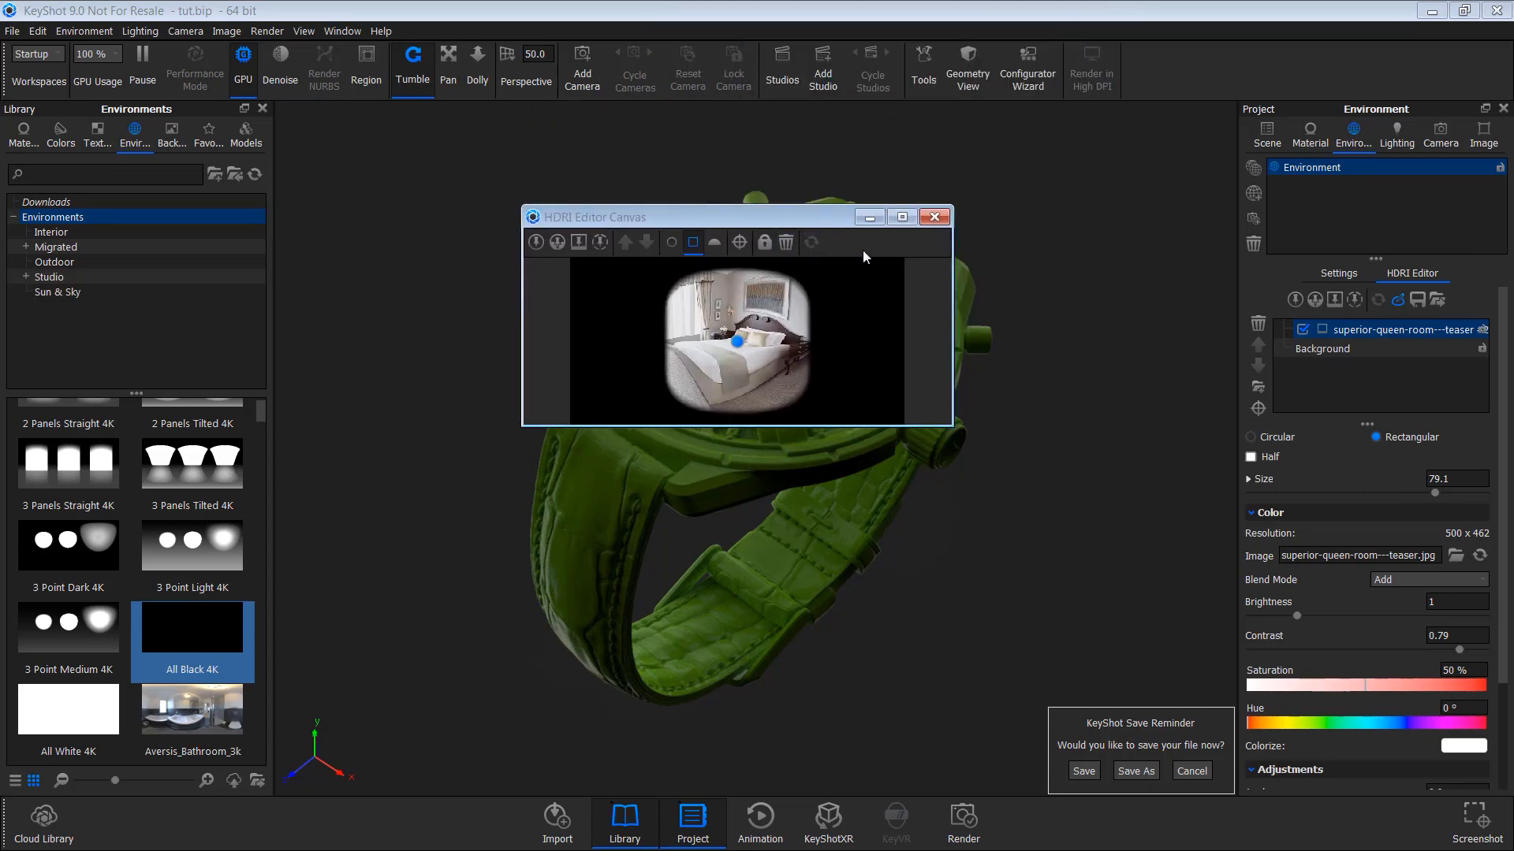
drag(820, 219, 1239, 328)
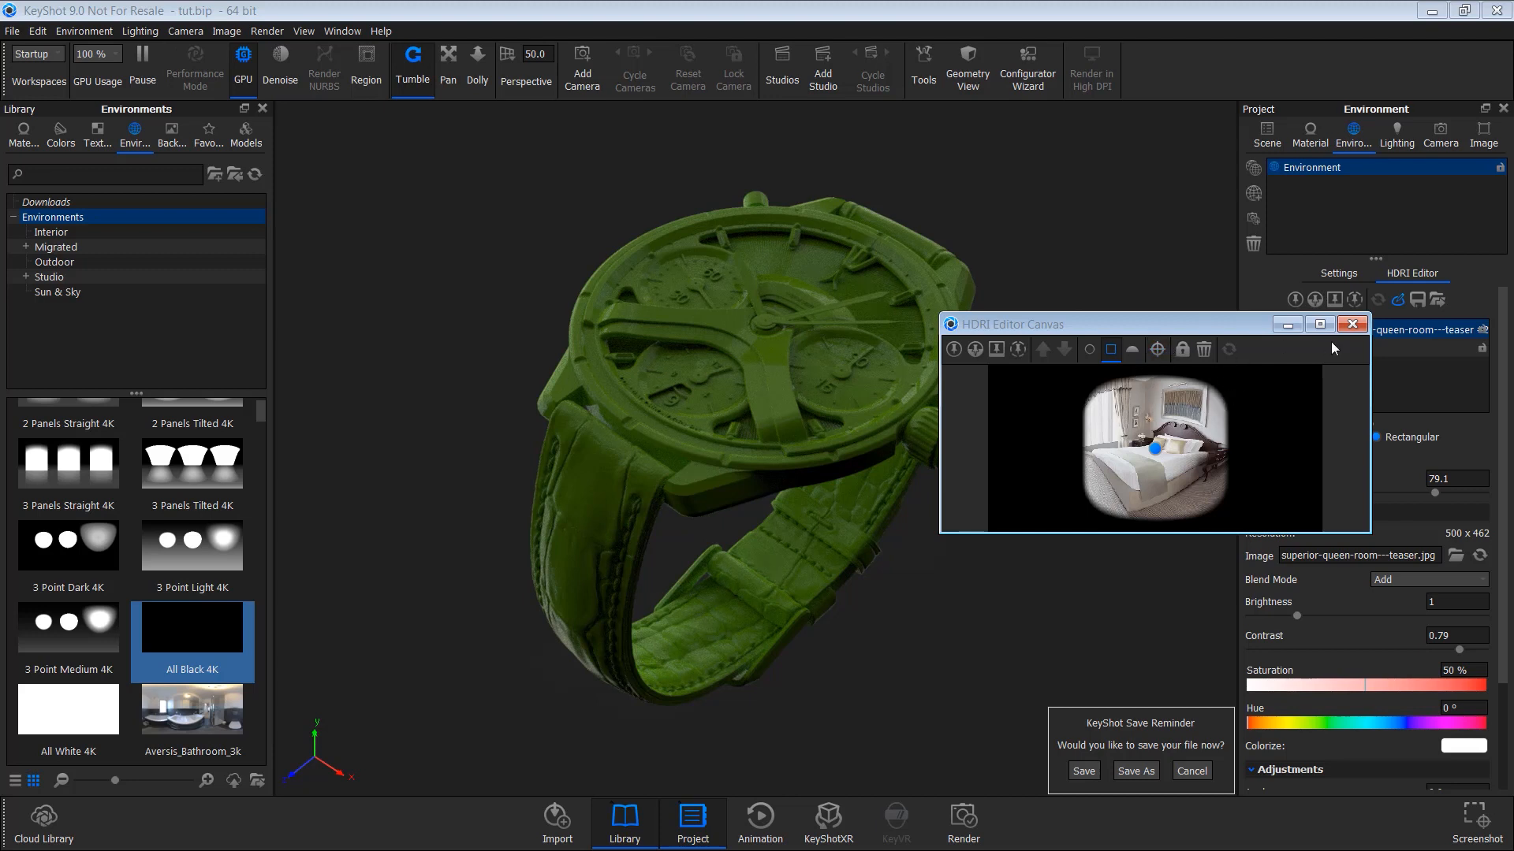
click(996, 349)
click(1351, 324)
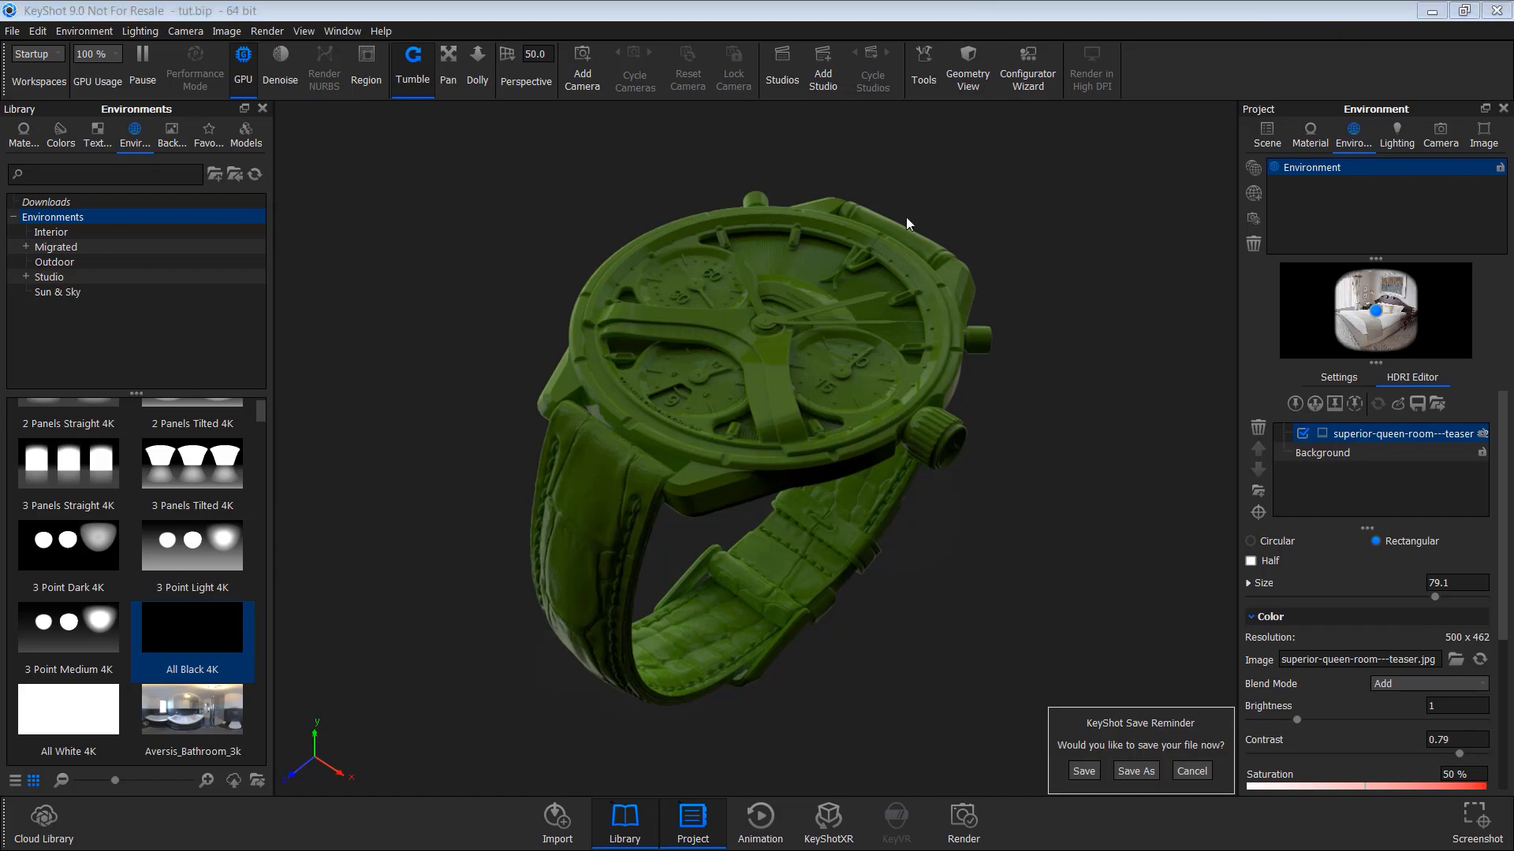
Dismiss the save reminder and add a Cube primitive to the scene.
drag(774, 664, 855, 537)
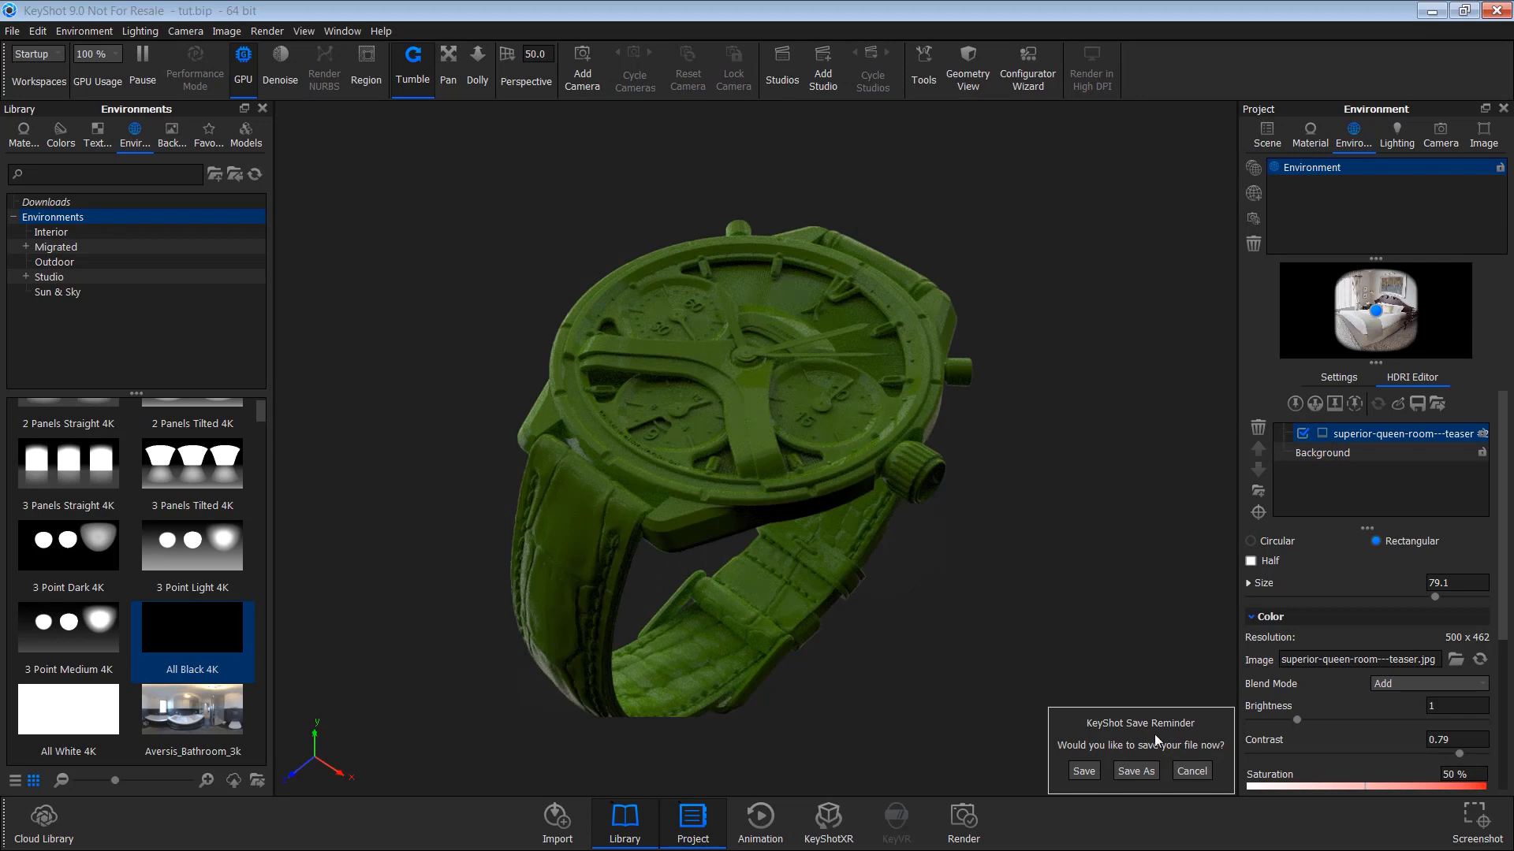
click(1190, 774)
click(87, 32)
mouse_move(29, 34)
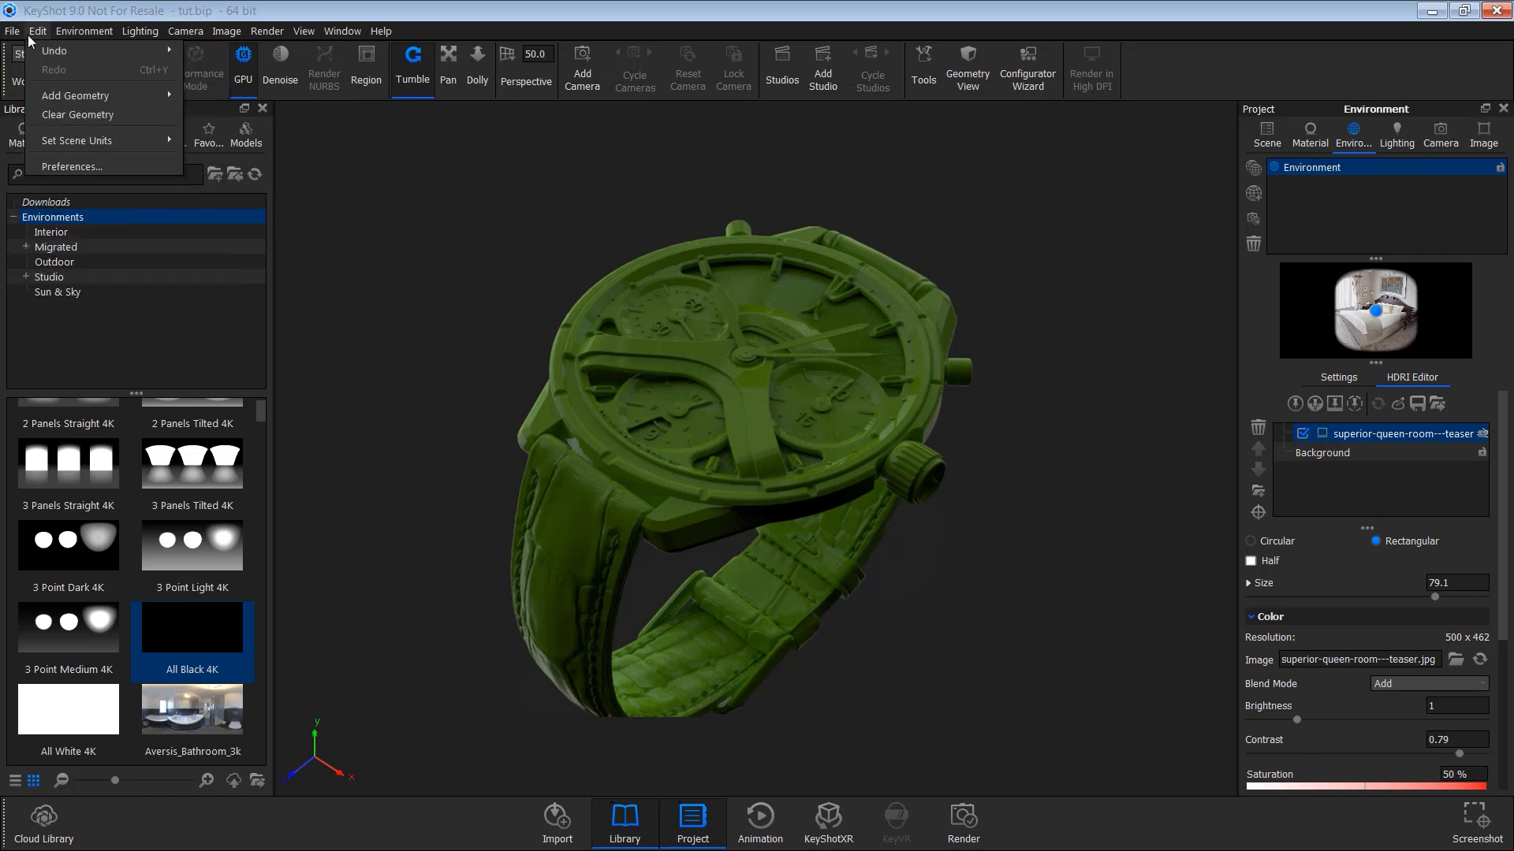
mouse_move(110, 96)
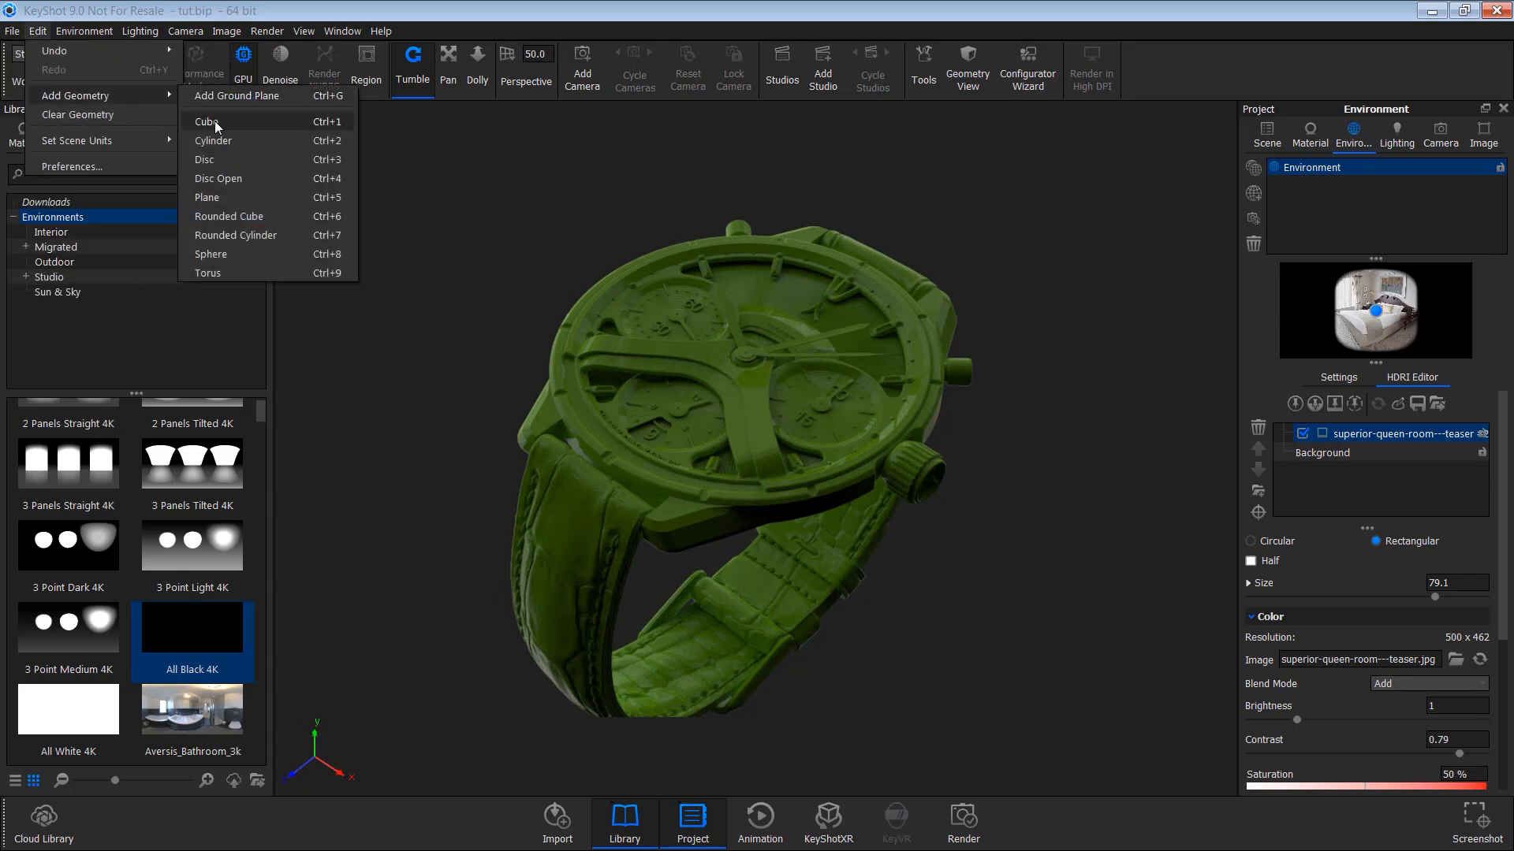
click(214, 121)
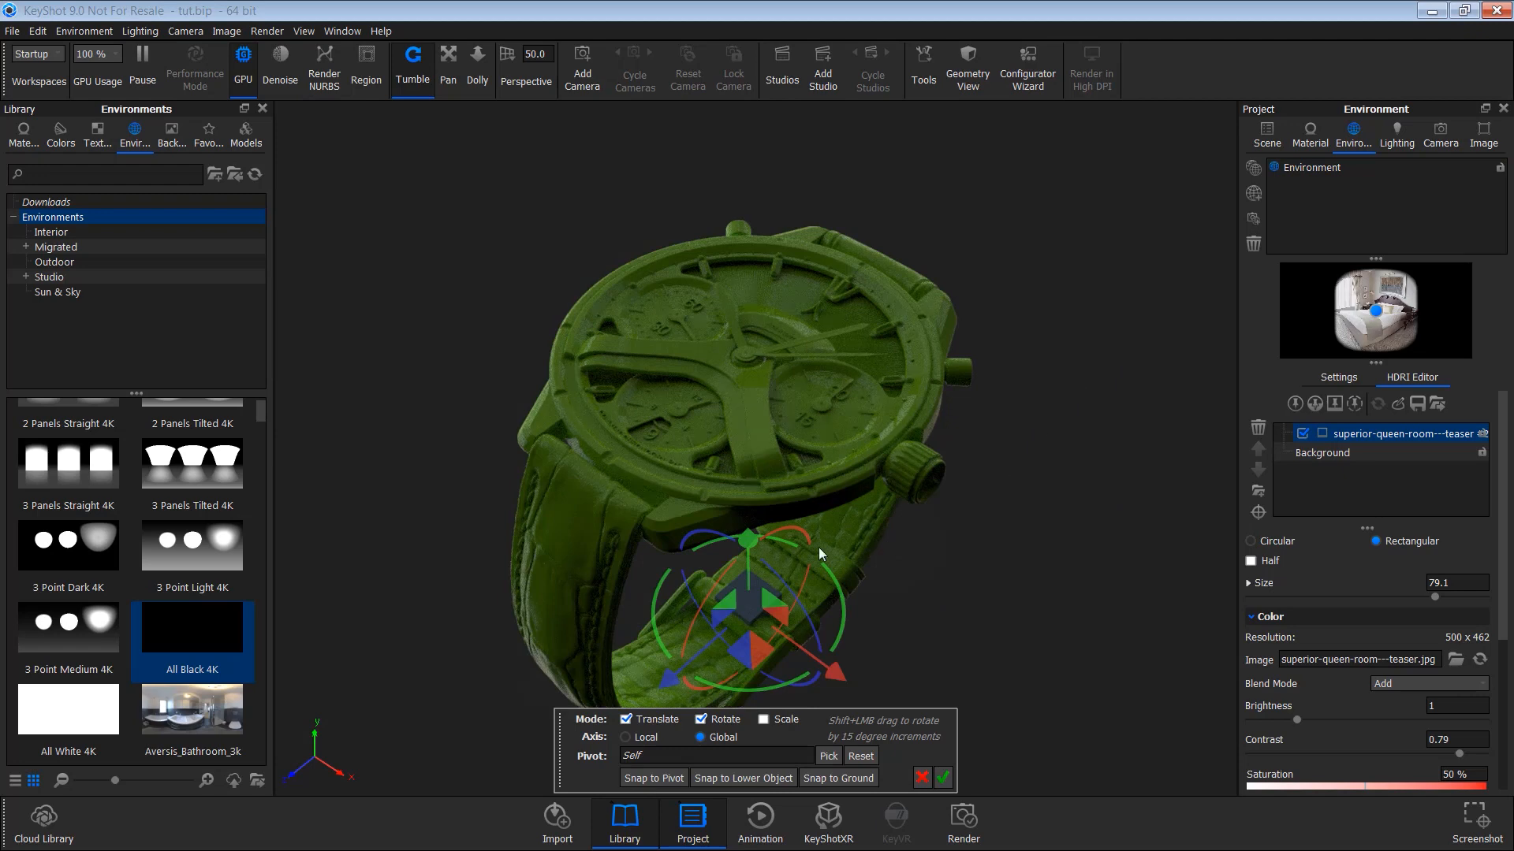
Raise the cube along its vertical axis to about Y 29.5, above the watch dial, and apply the move.
drag(745, 539, 698, 13)
scroll(771, 443, down, 5)
drag(859, 477, 931, 441)
drag(762, 247, 768, 132)
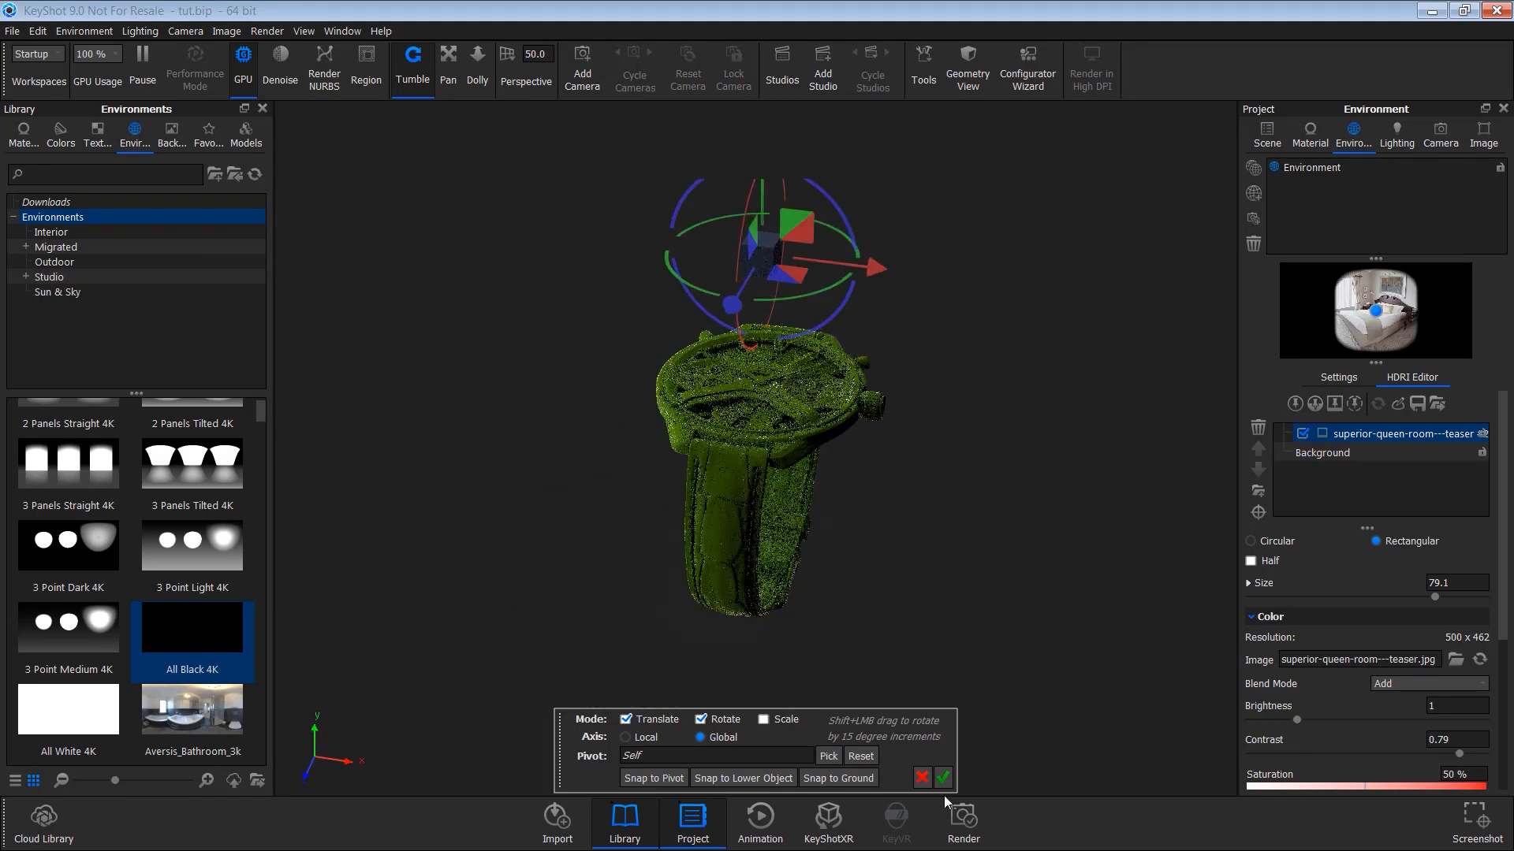
click(944, 778)
Change the cube's material type to IES Light so that it shines down on the watch.
drag(858, 424, 566, 404)
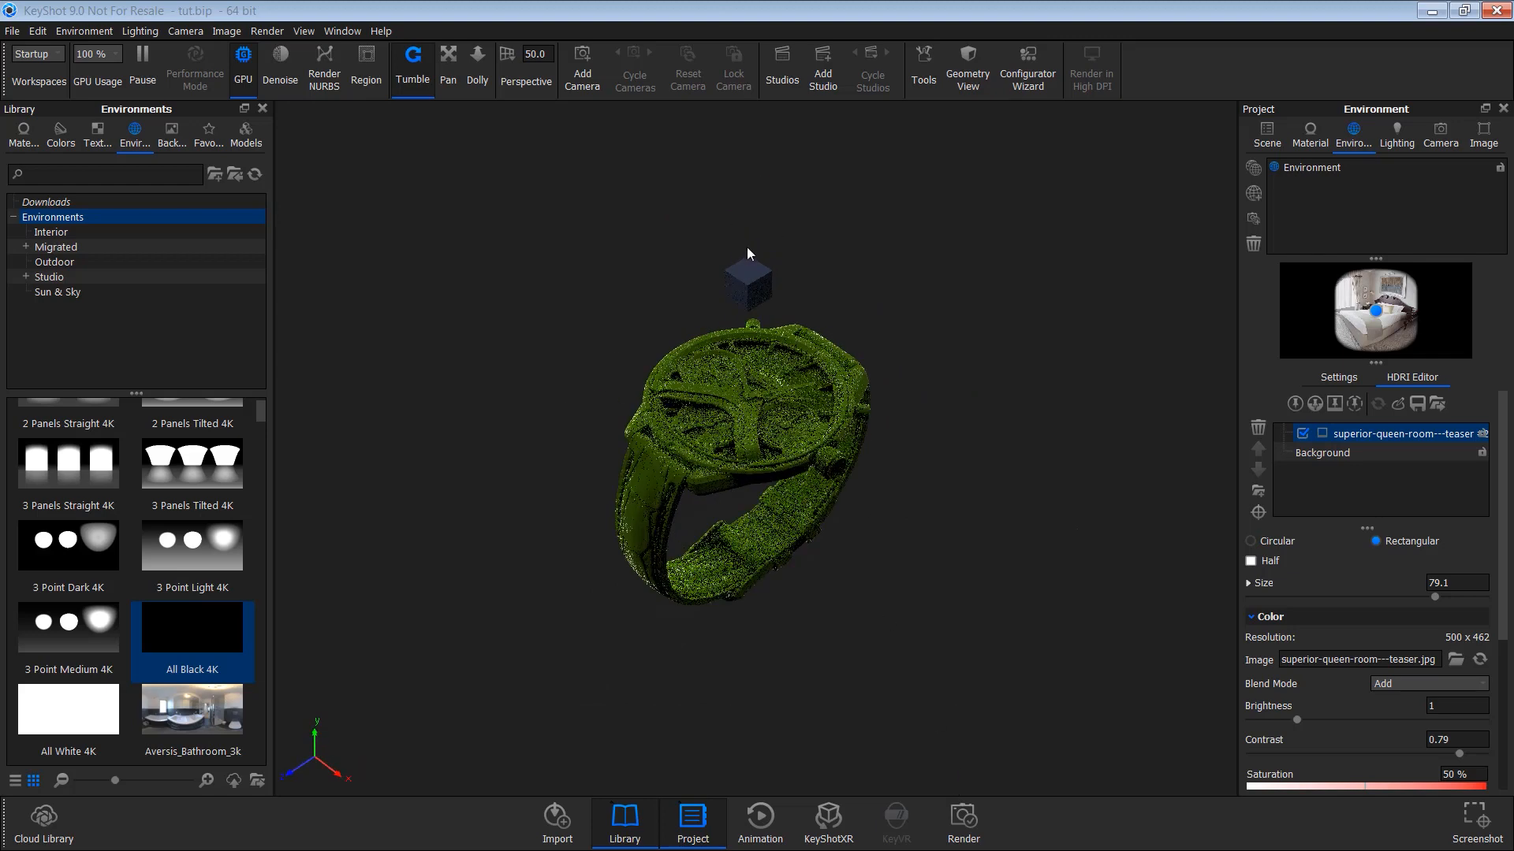
right_click(746, 282)
click(802, 11)
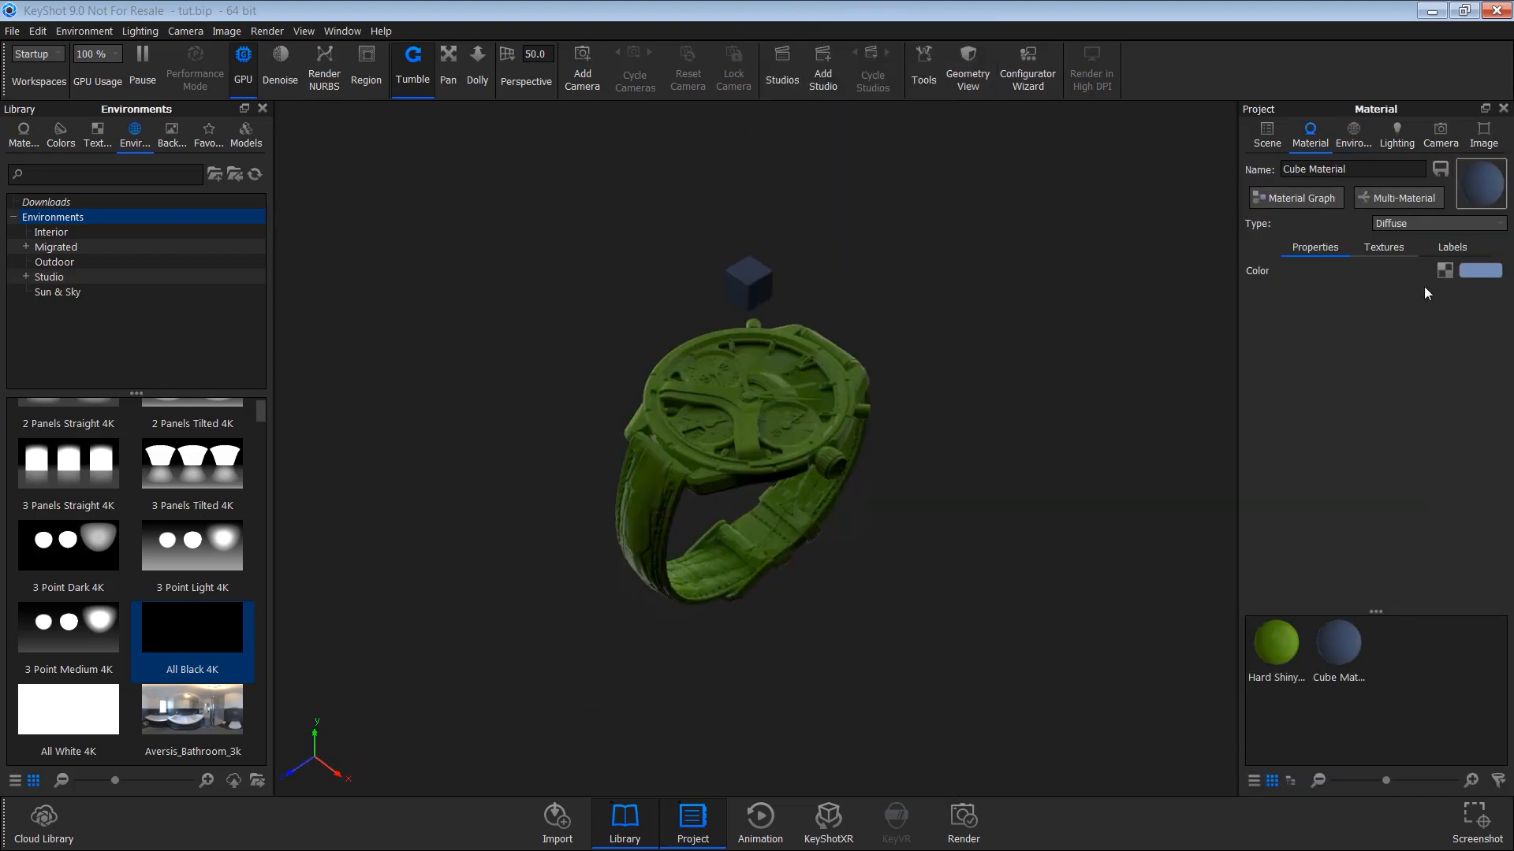
click(1408, 222)
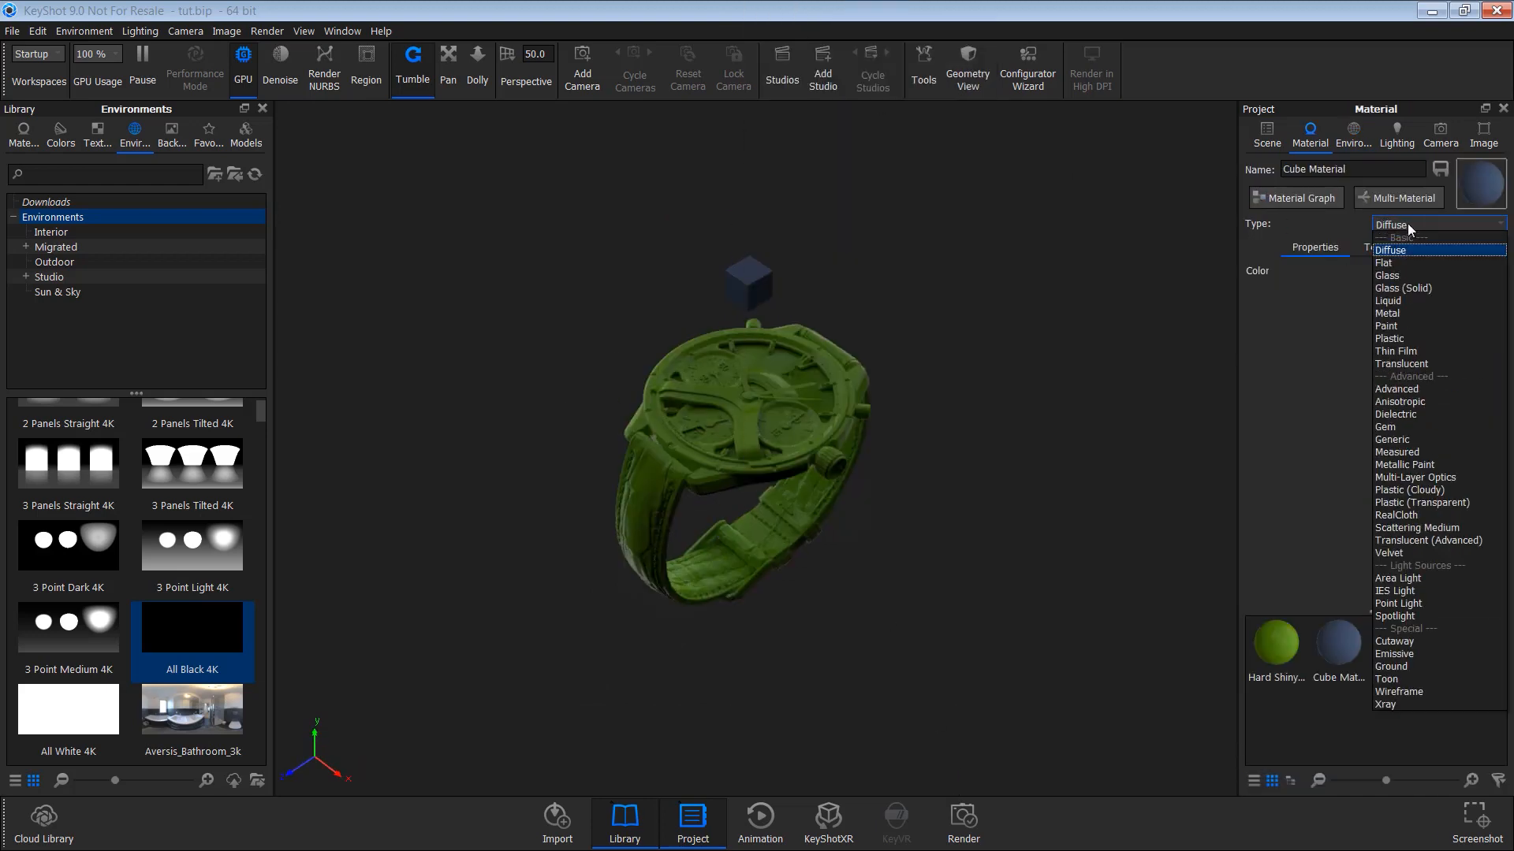
click(1406, 592)
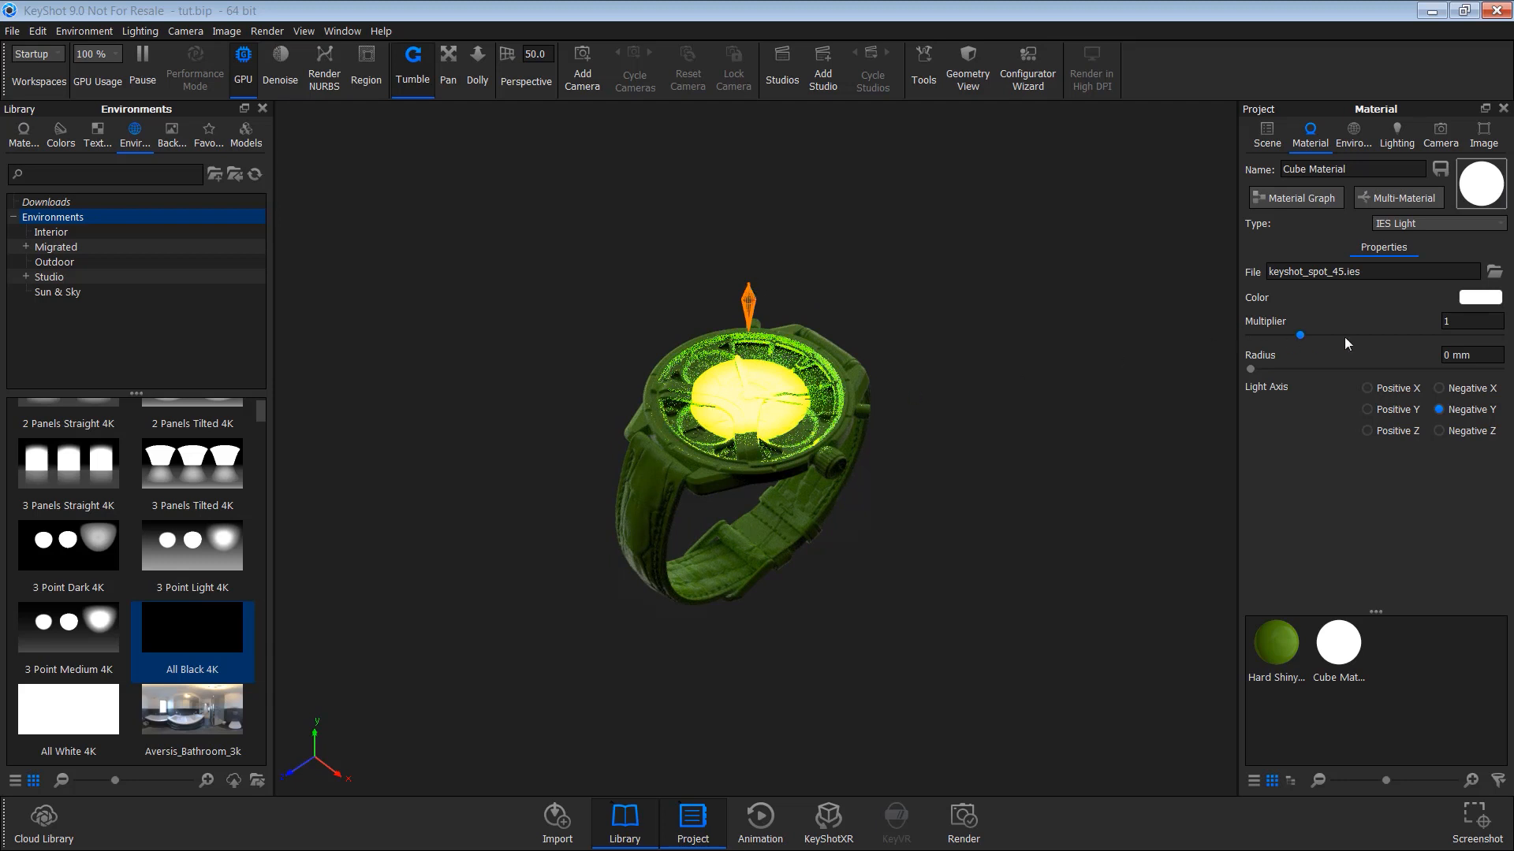
Set the IES light's multiplier to 0.125, its colour to light grey (saturation 2%, value 69%) and its radius to 44.4 mm.
drag(1299, 336, 1257, 336)
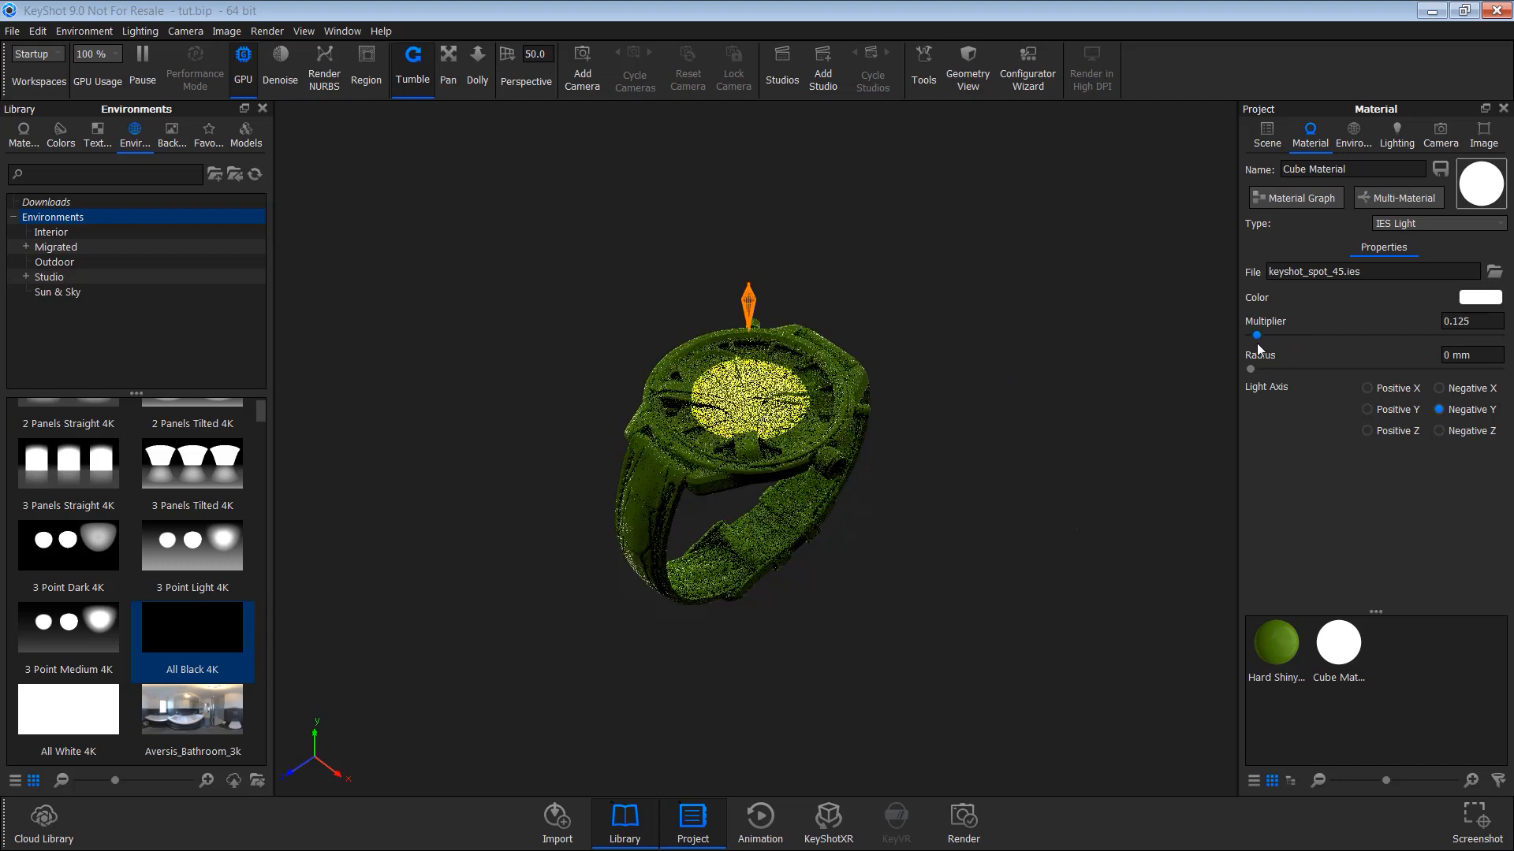
click(1480, 297)
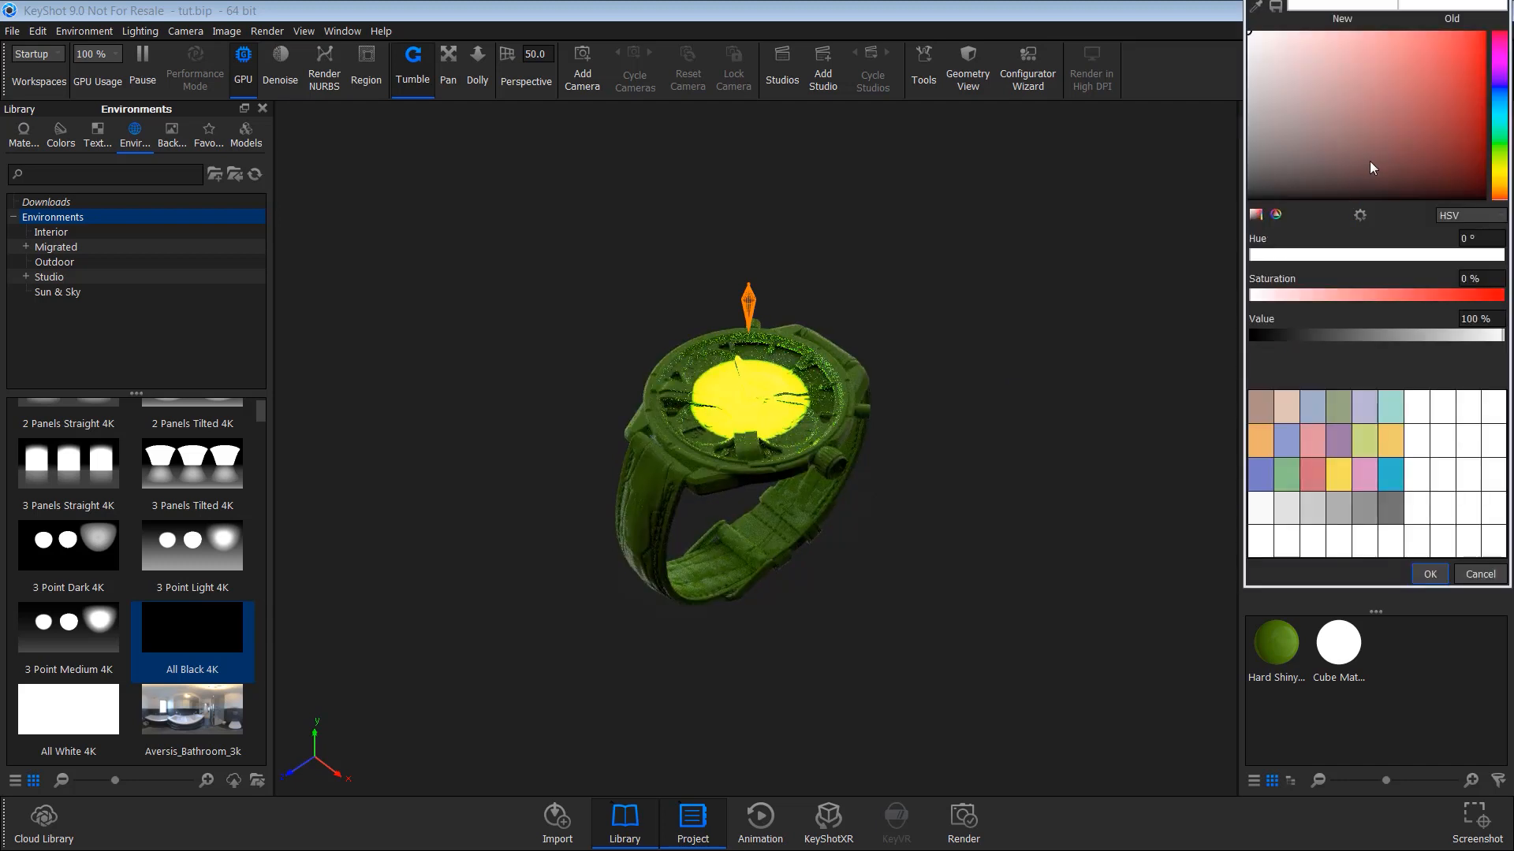
click(1258, 121)
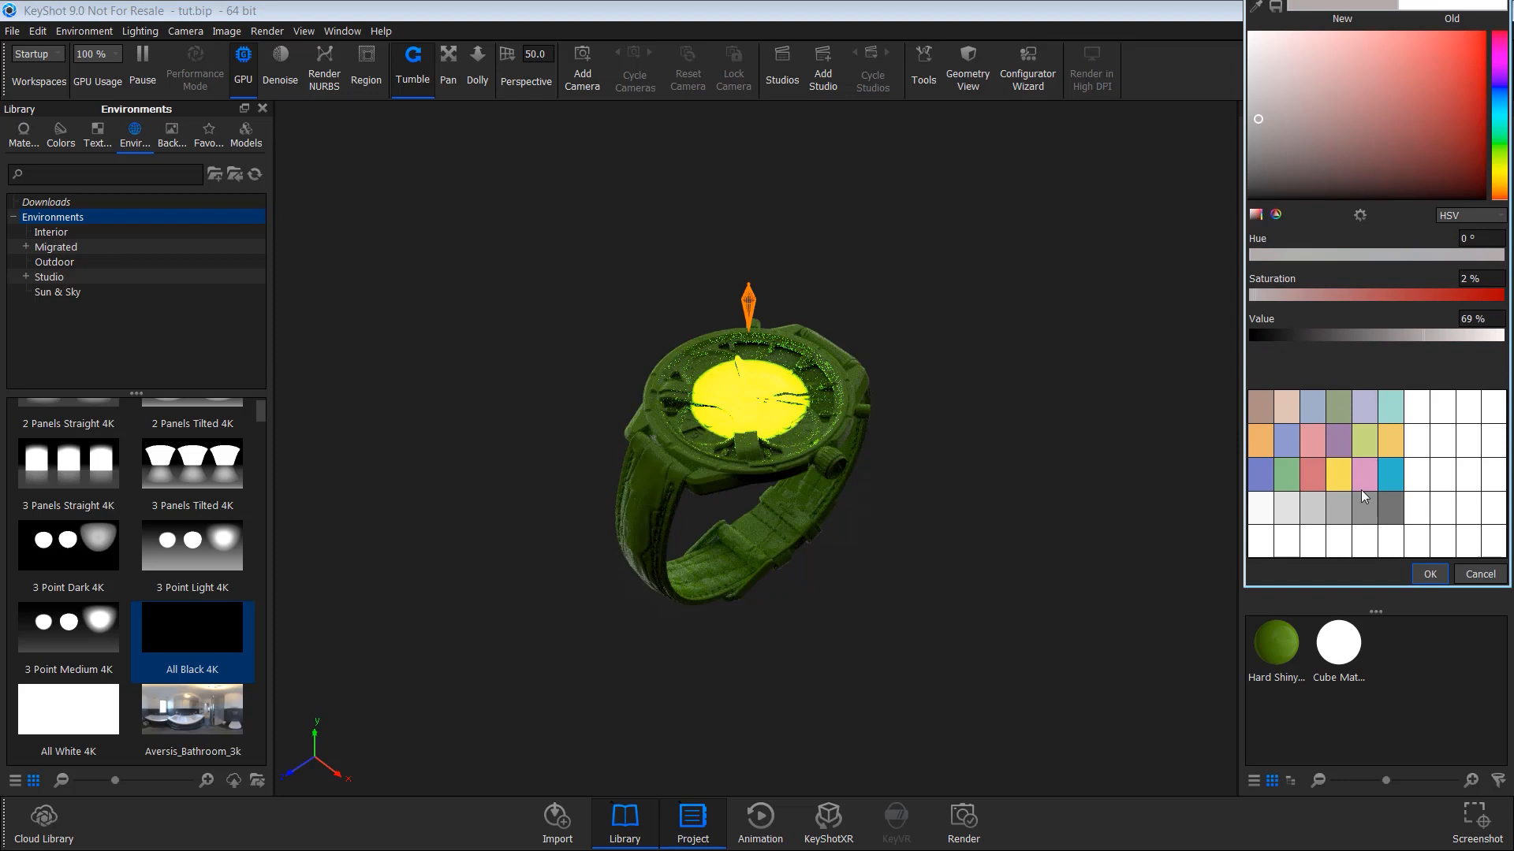
click(1437, 574)
drag(1301, 369, 1305, 369)
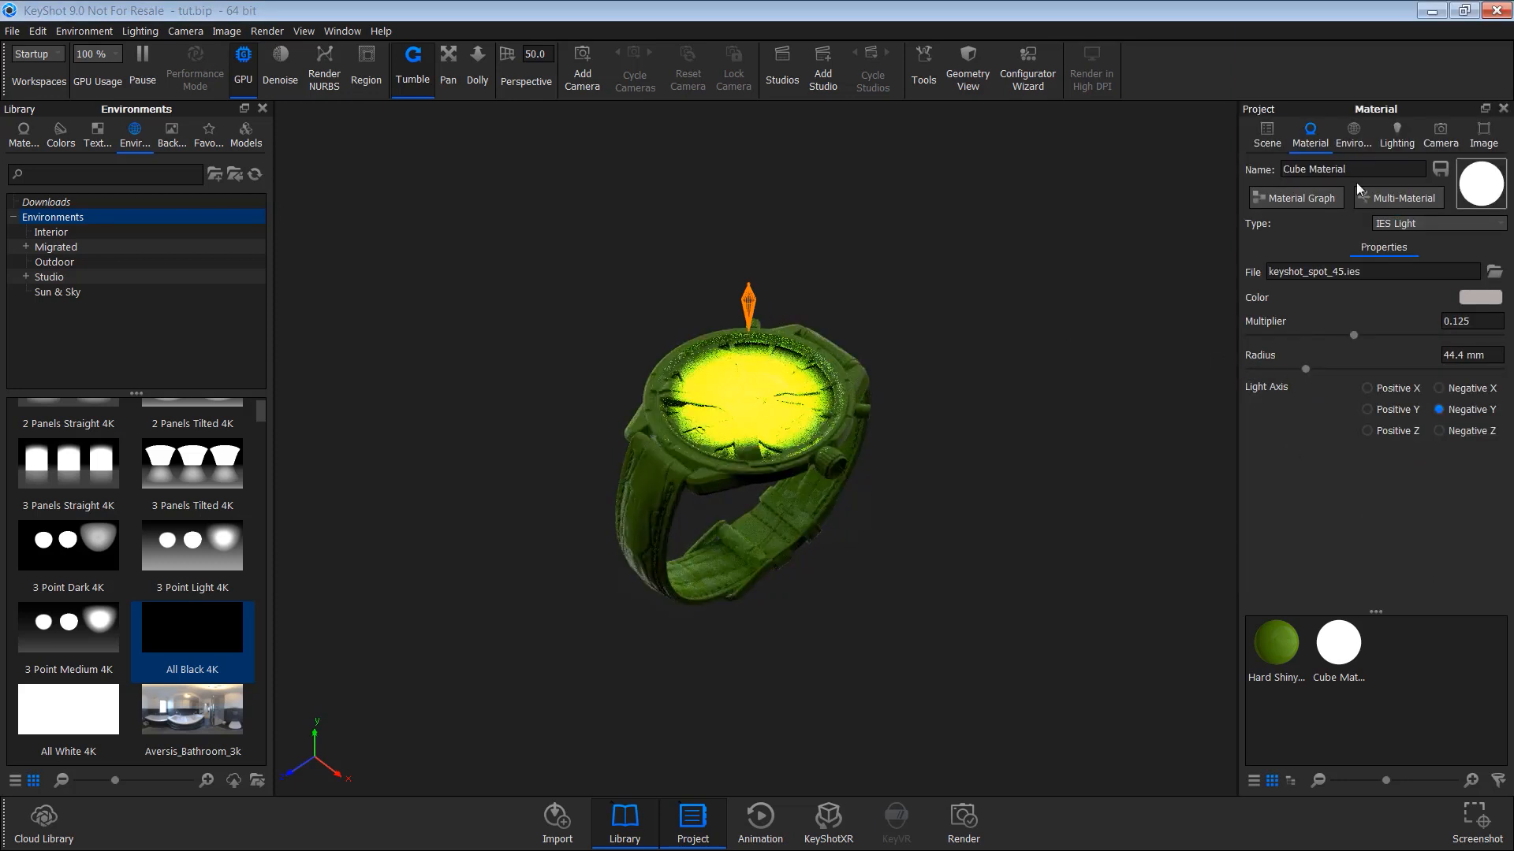
Start moving the Cube light from the scene tree and raise it much higher above the watch to widen its coverage.
click(1262, 135)
right_click(1431, 390)
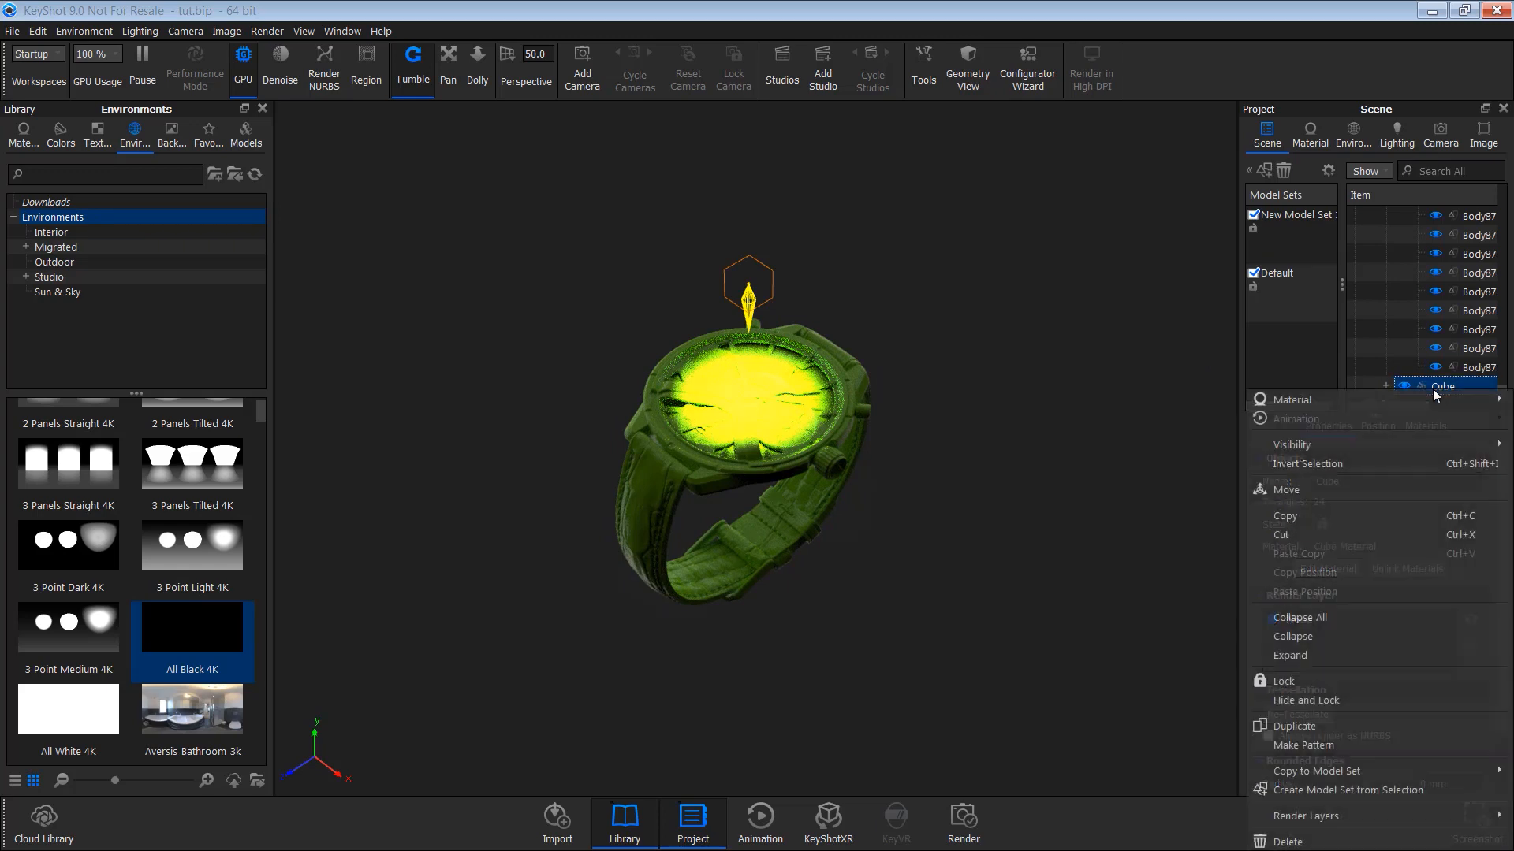
click(1303, 489)
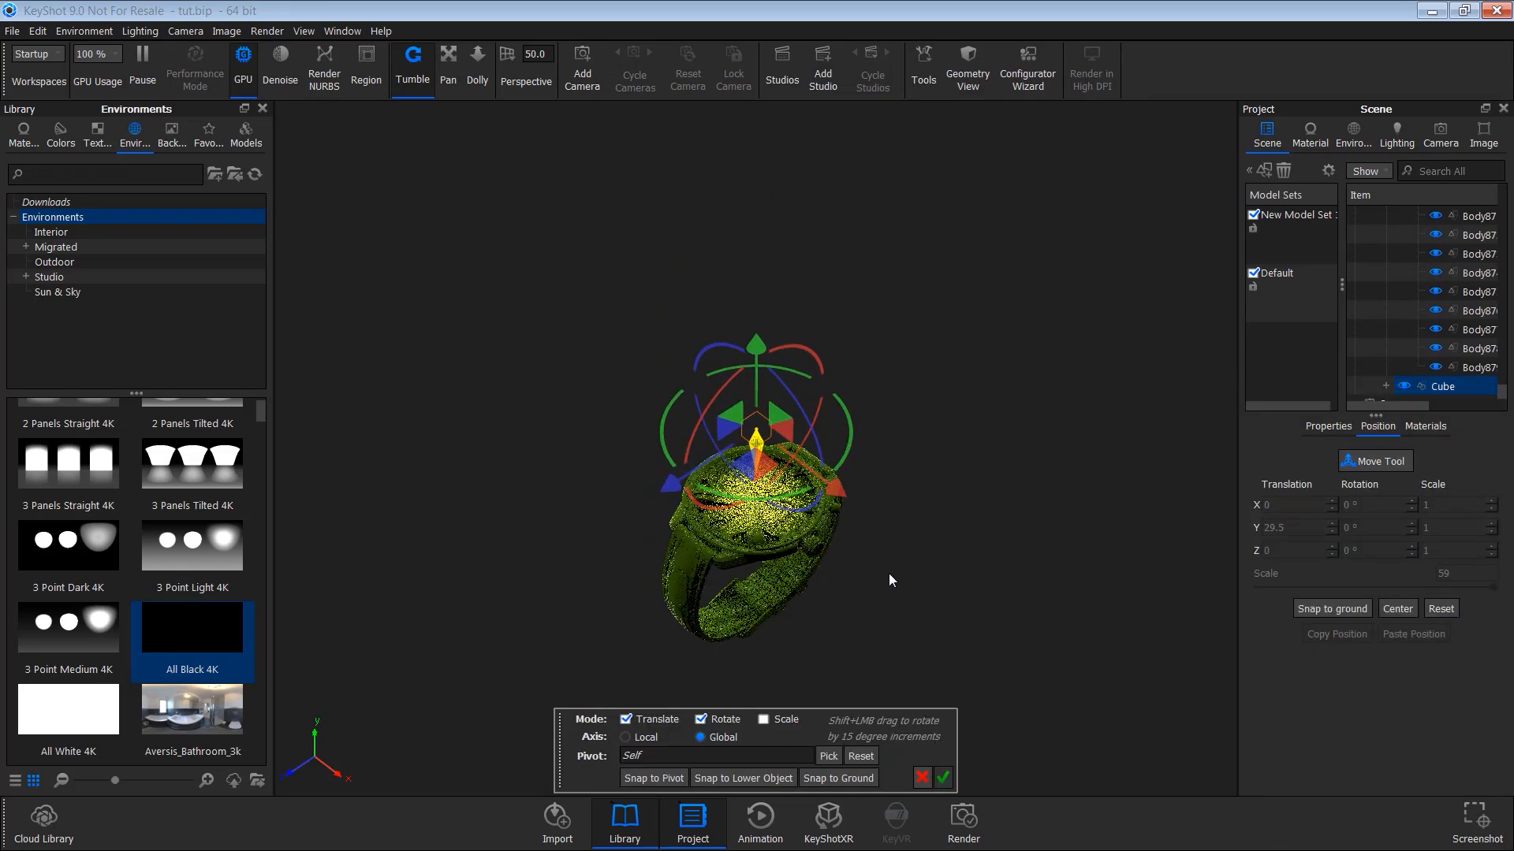
drag(744, 331, 752, 205)
scroll(812, 308, up, 10)
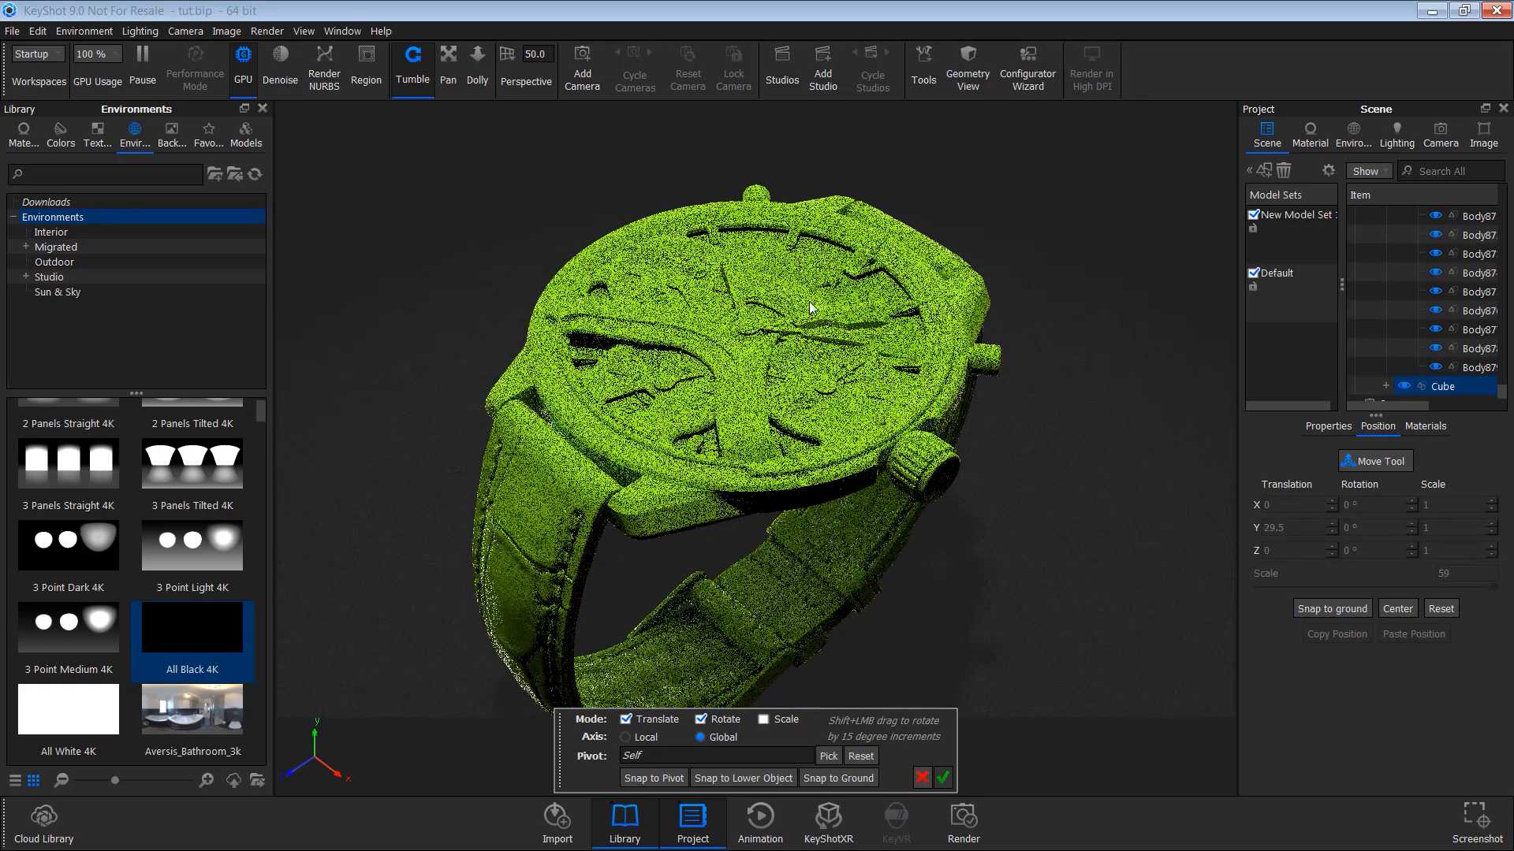
scroll(812, 307, down, 5)
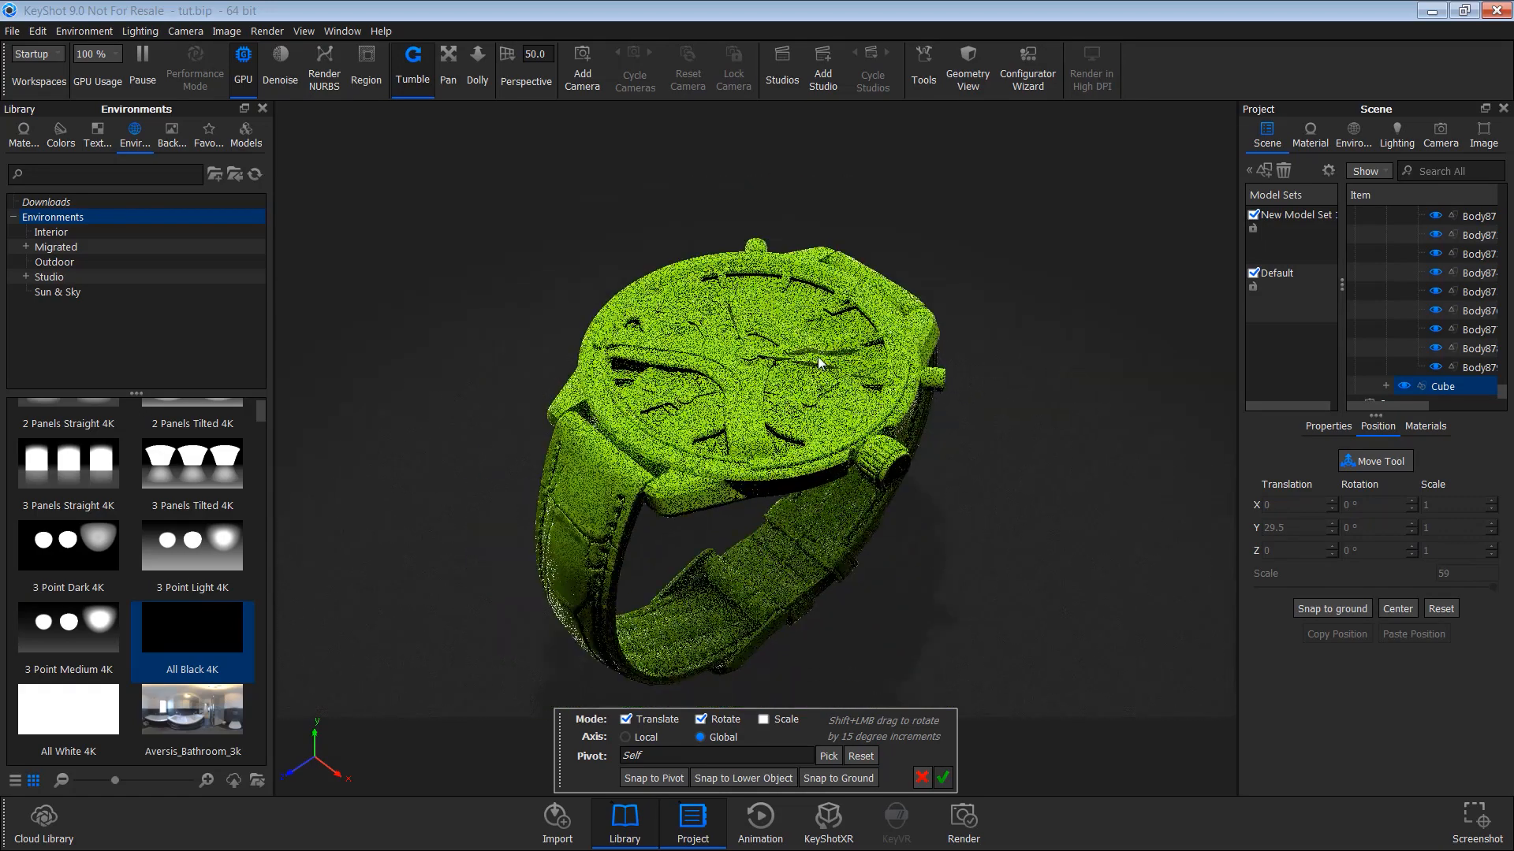
Set the environment's brightness to 0 so that only the IES light illuminates the watch.
click(1353, 131)
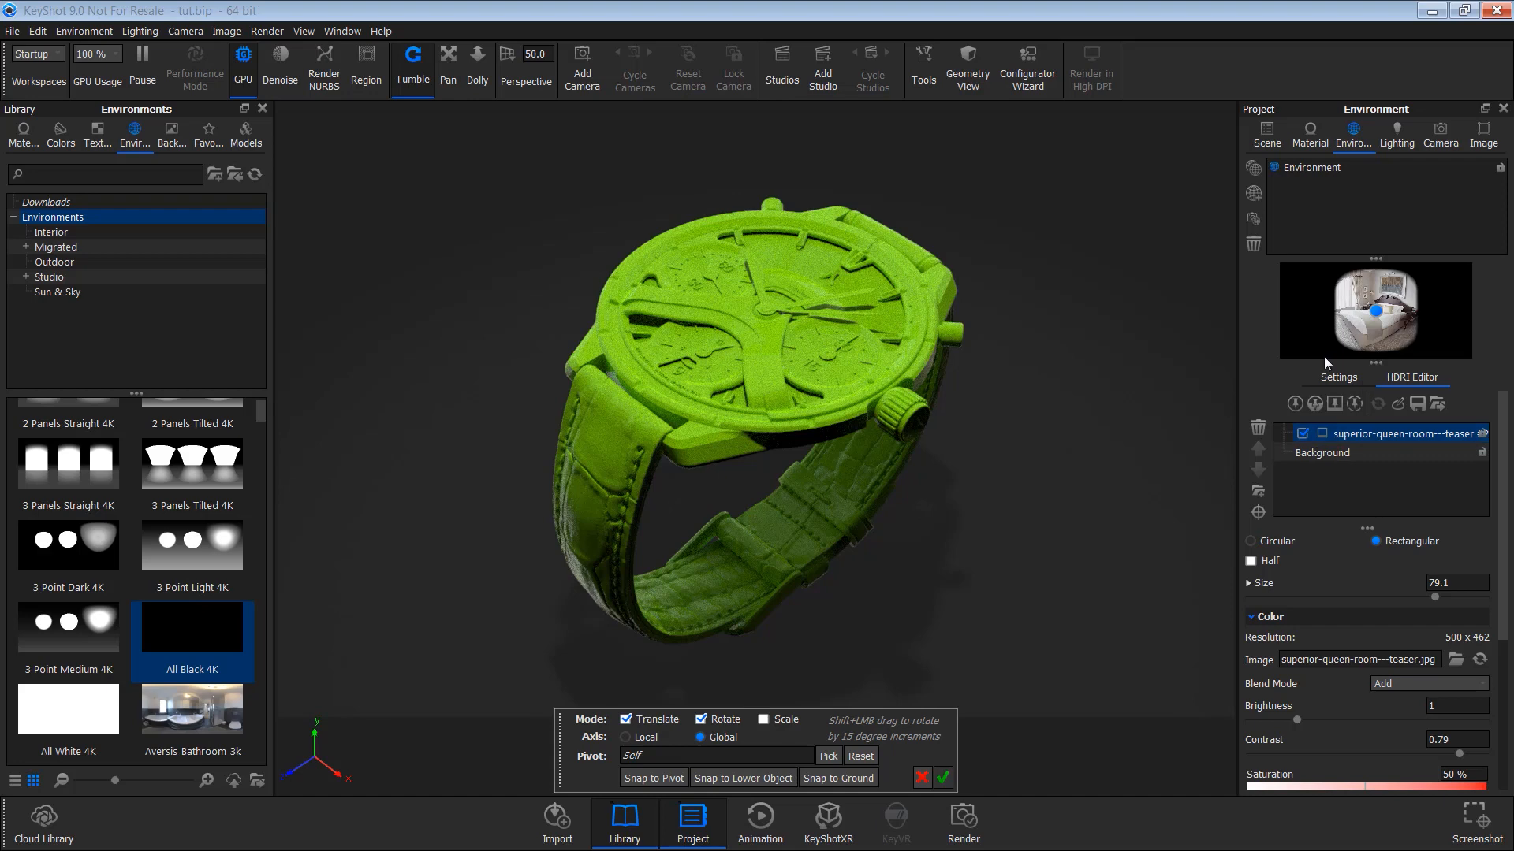
click(1347, 379)
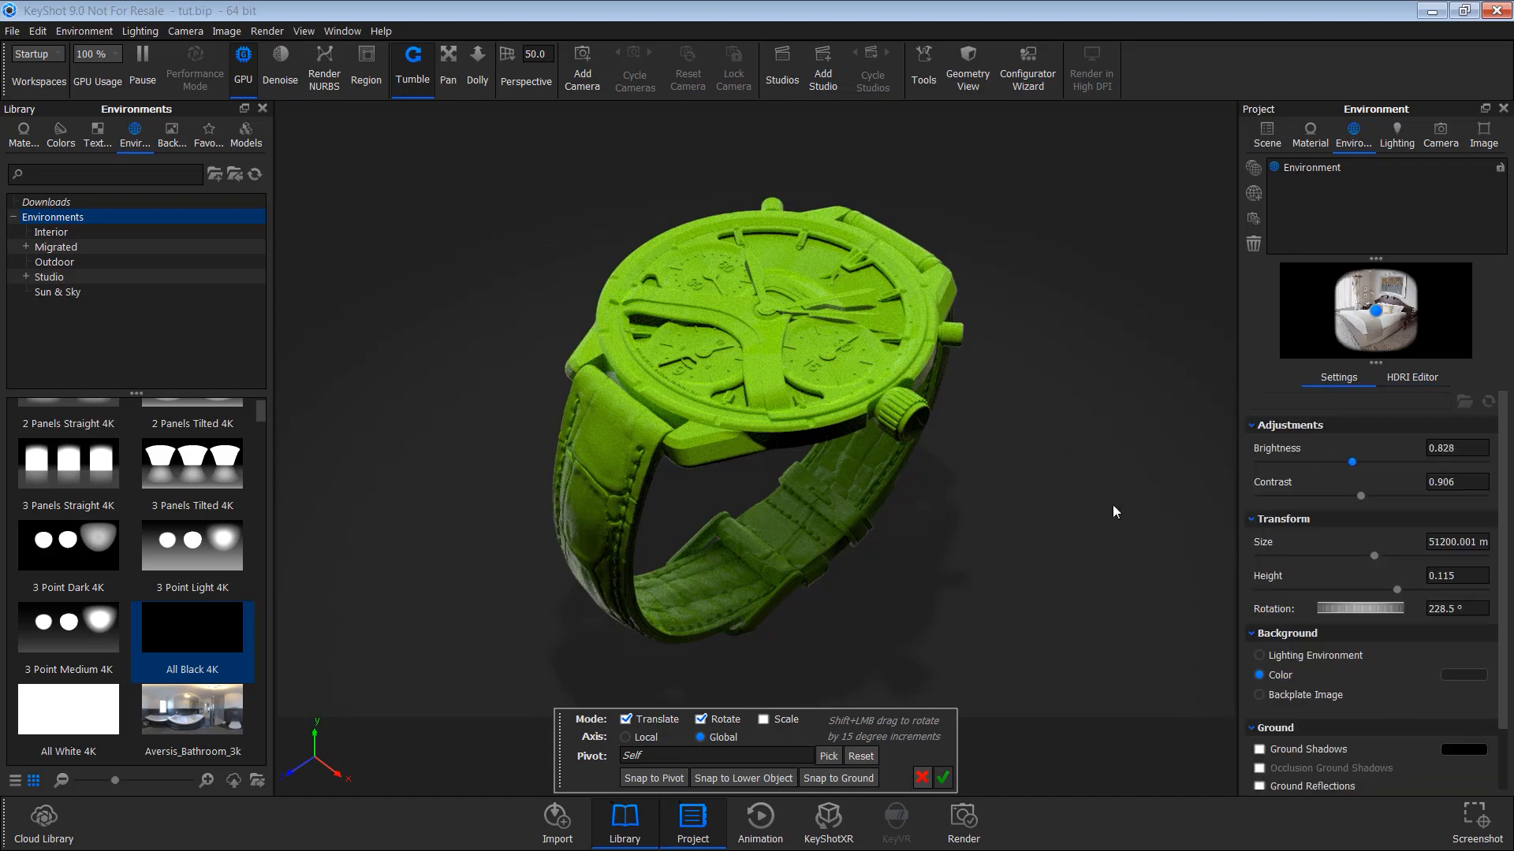
drag(1114, 505, 1121, 514)
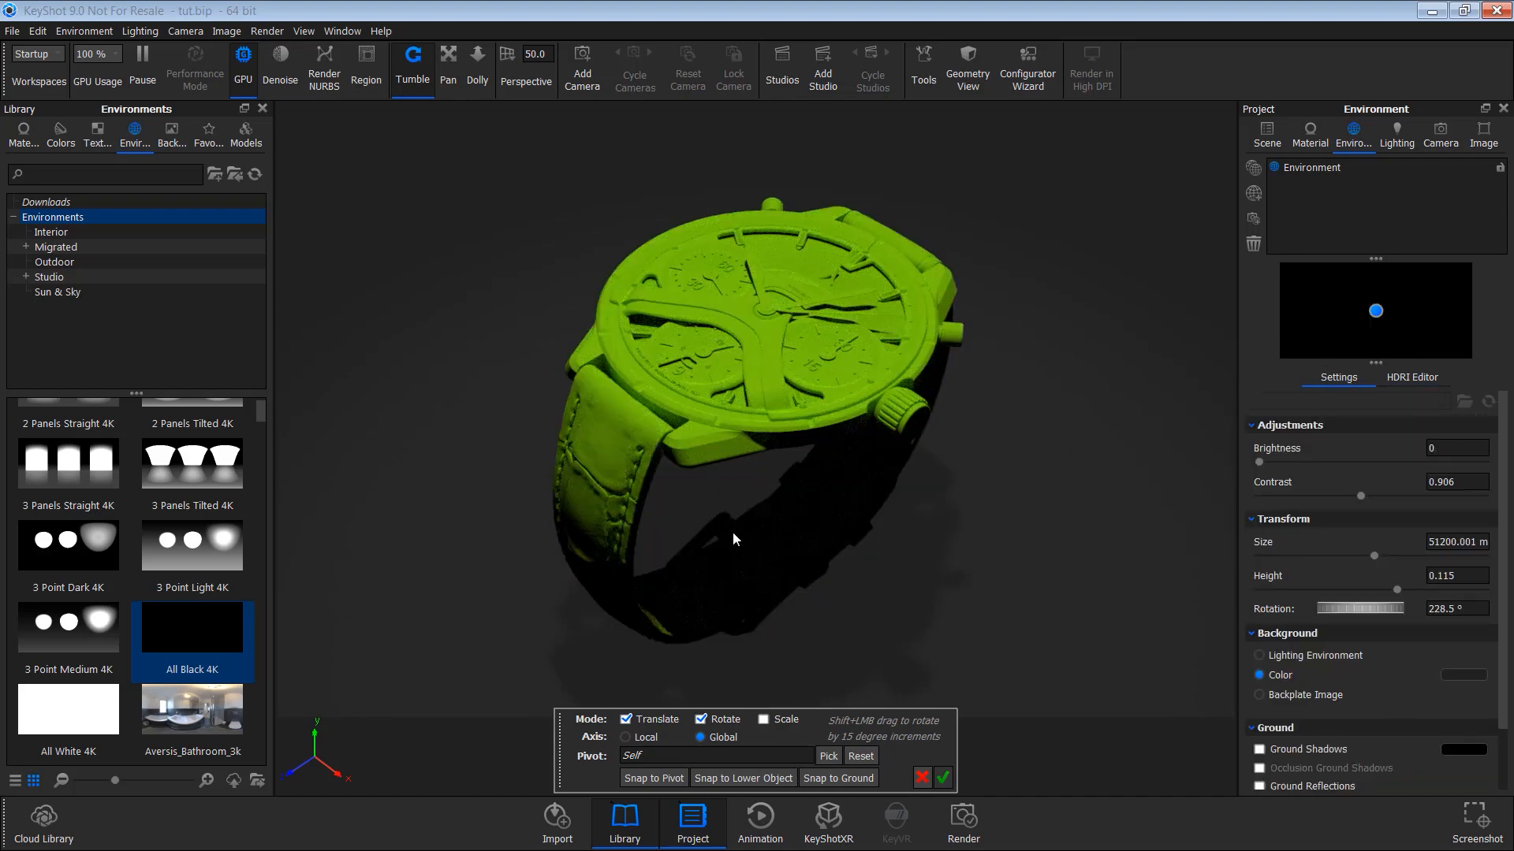
middle_drag(847, 502, 840, 548)
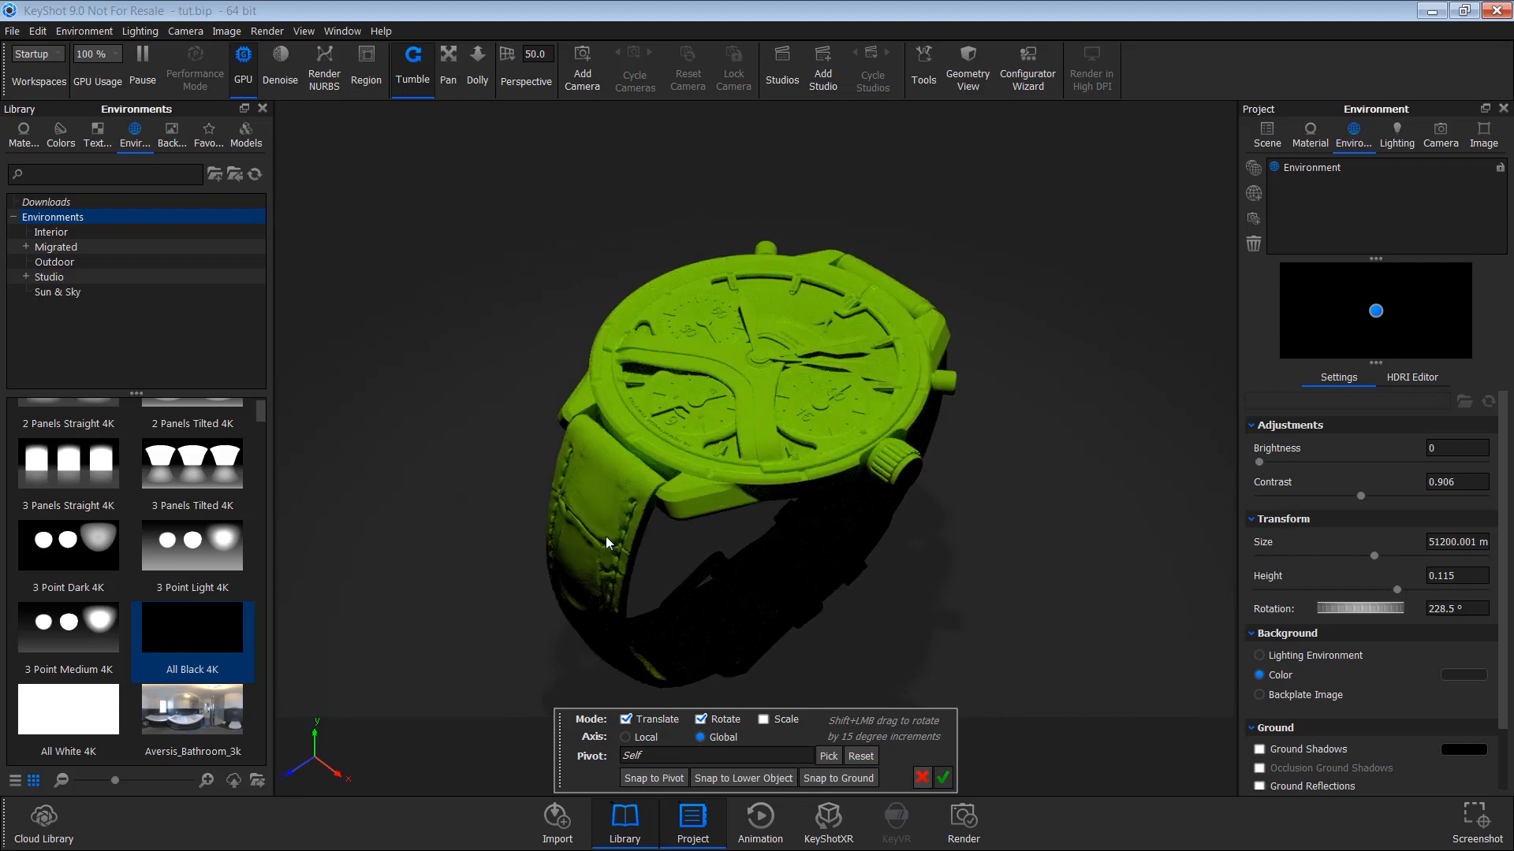
Shift the IES light sideways along the X axis to light the watch at an angle, check the dial's shadows and apply the move.
drag(645, 421, 814, 437)
scroll(814, 437, down, 8)
middle_drag(828, 438, 801, 490)
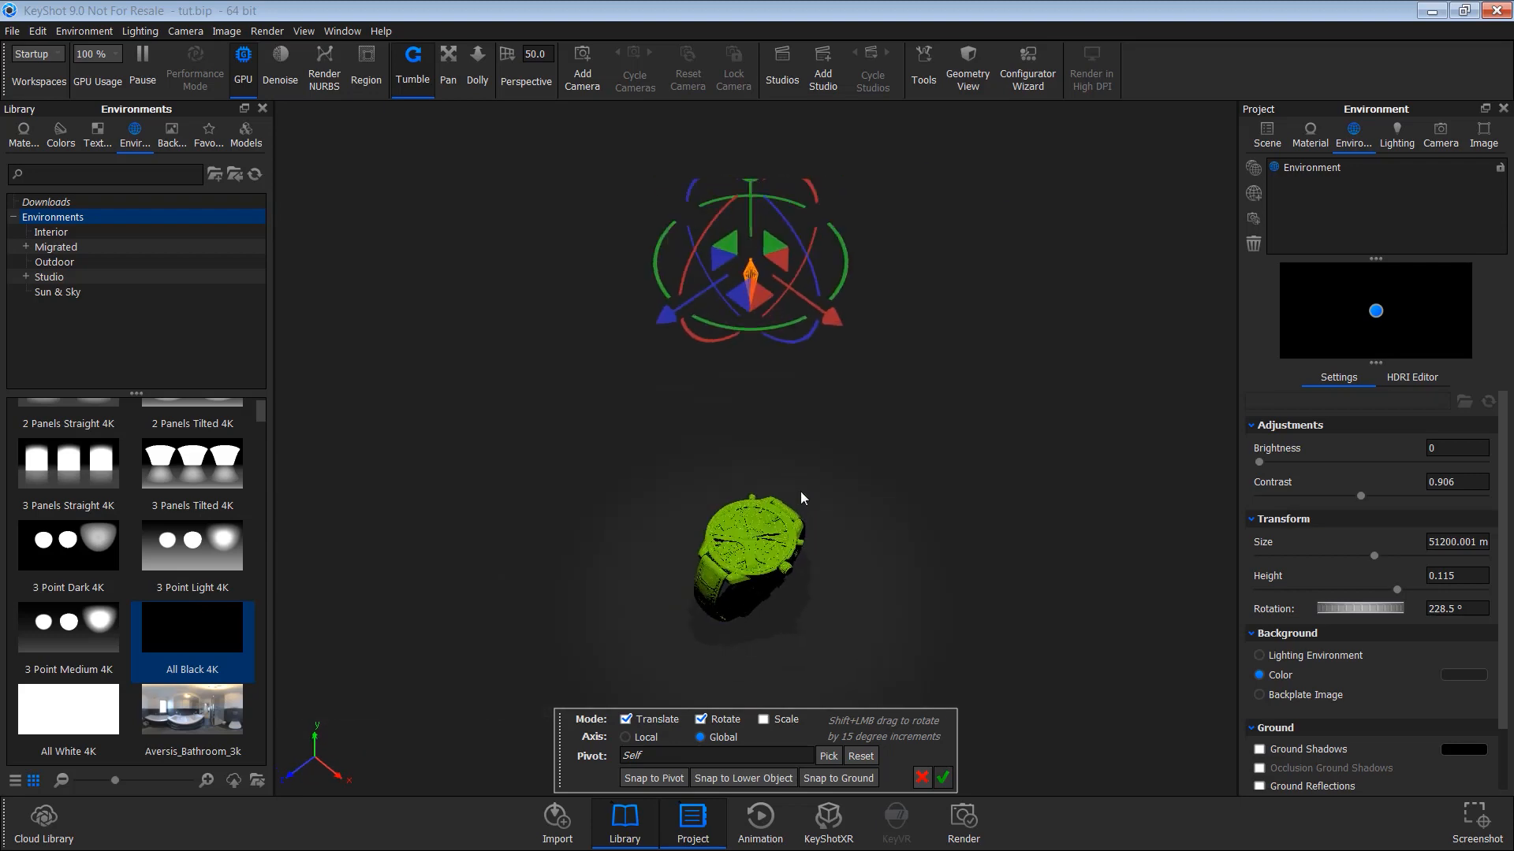
drag(750, 202, 806, 201)
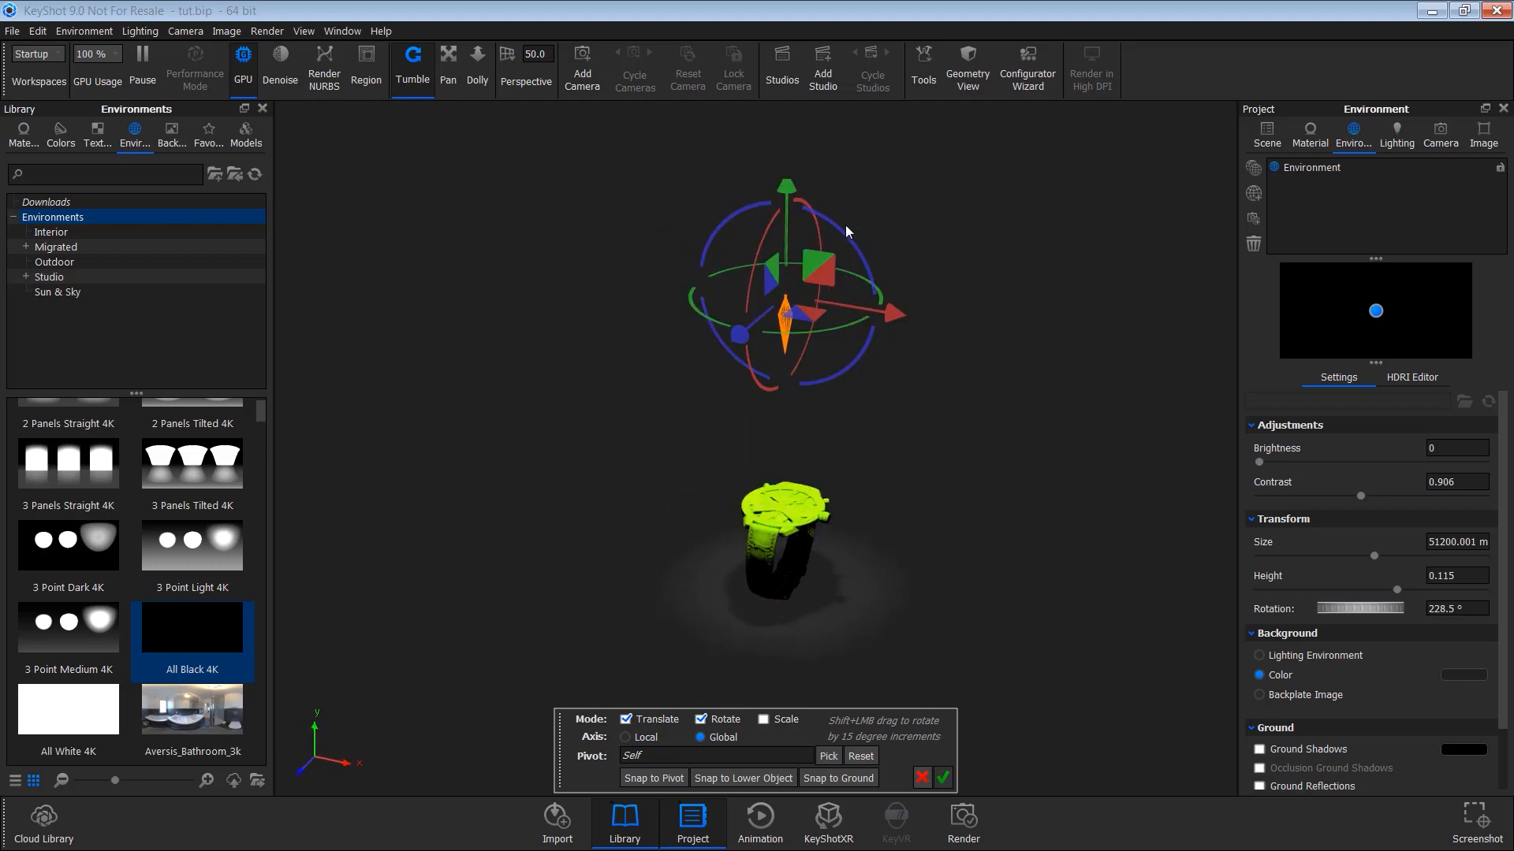
drag(877, 309, 915, 358)
middle_drag(915, 359, 932, 347)
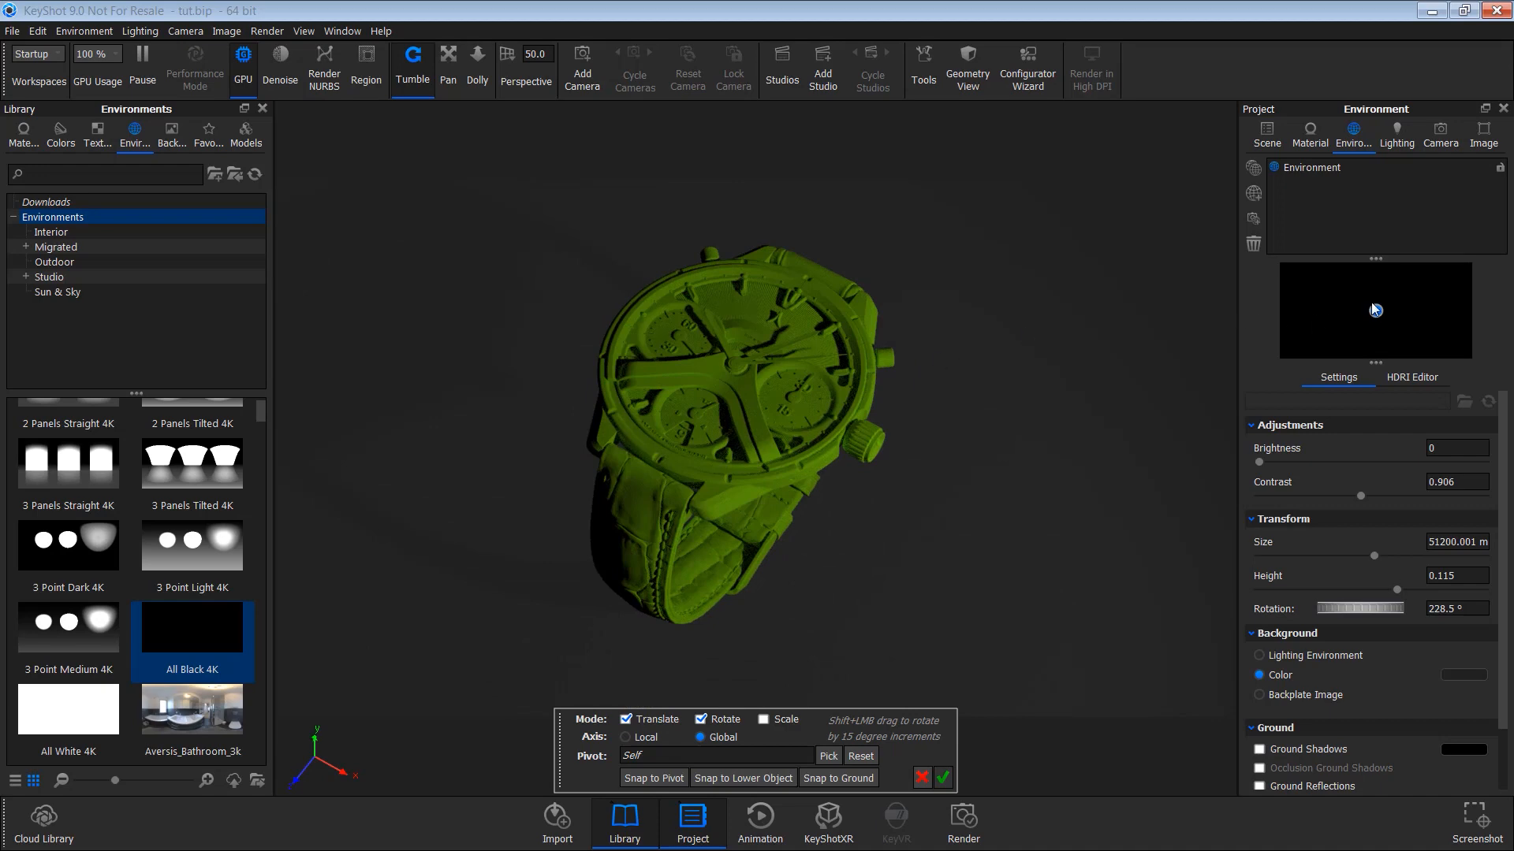
scroll(898, 379, up, 5)
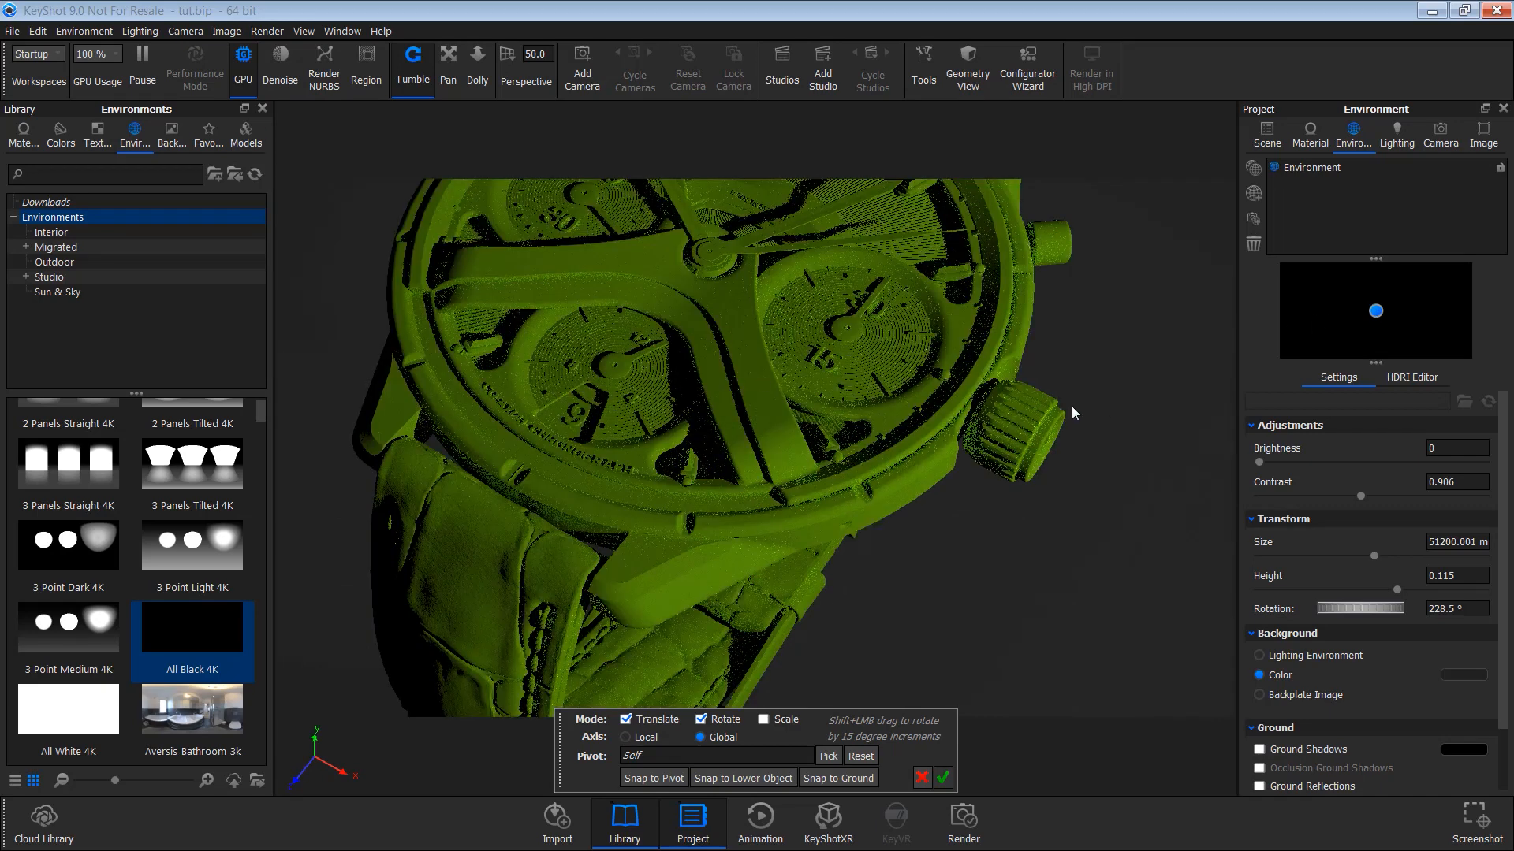
middle_drag(1001, 557, 1025, 646)
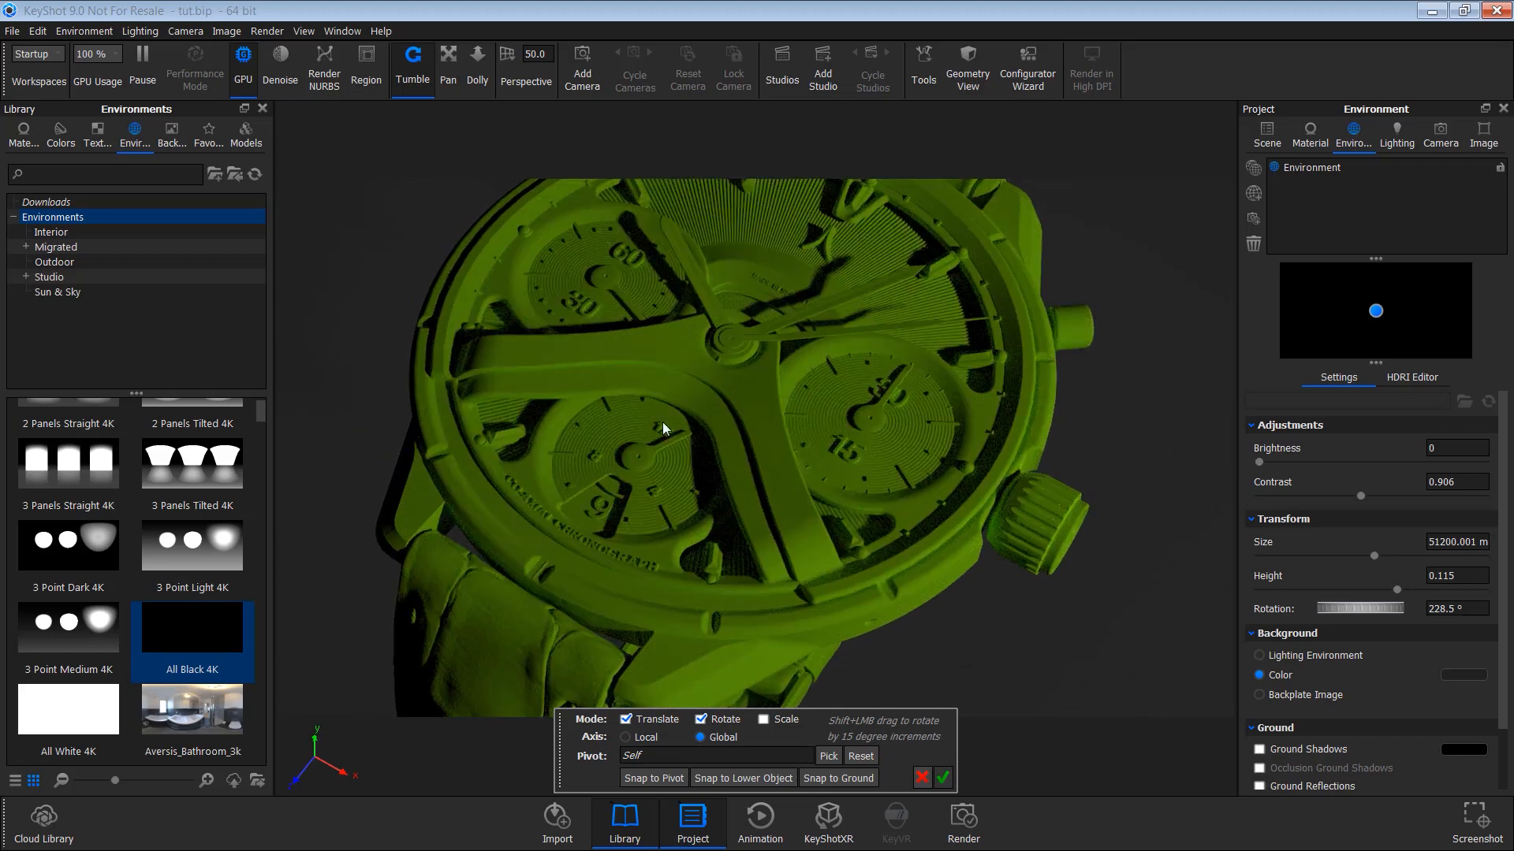
scroll(724, 421, down, 3)
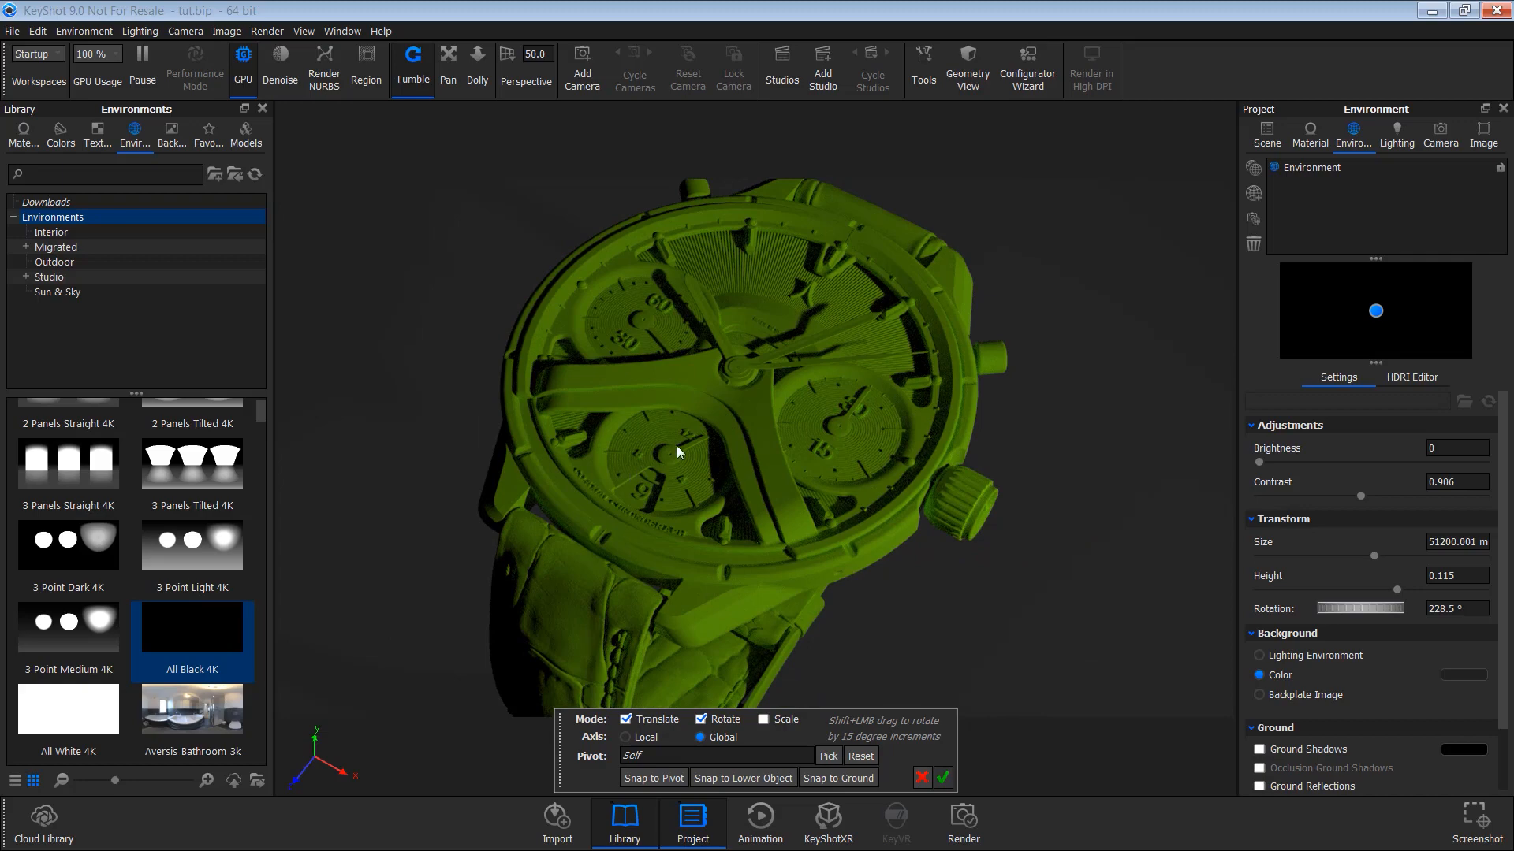
mouse_move(681, 442)
mouse_down()
mouse_move(914, 465)
mouse_move(792, 434)
mouse_move(684, 444)
mouse_move(803, 453)
mouse_up()
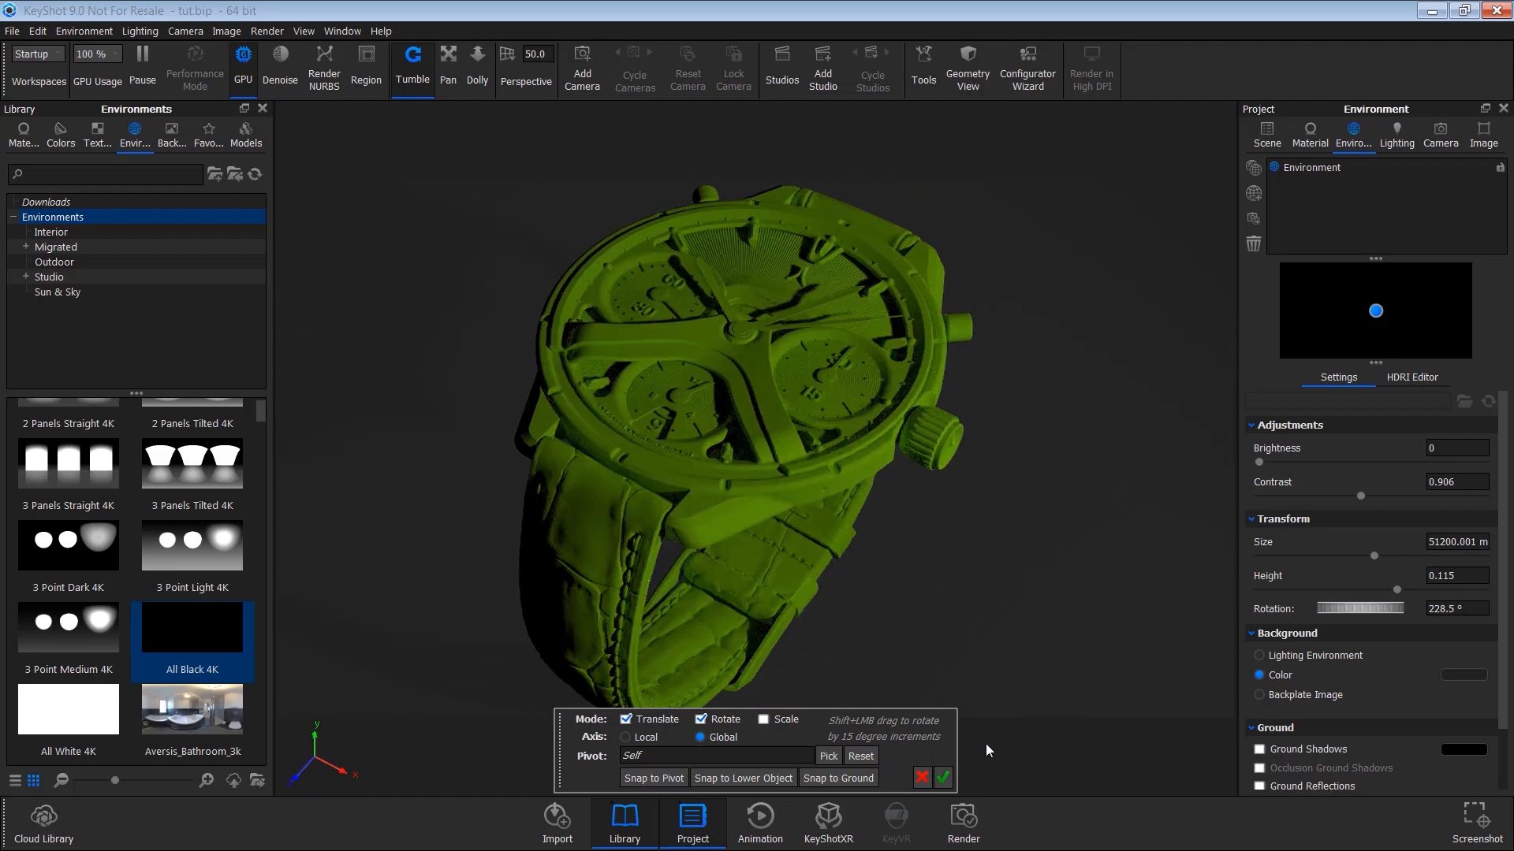
click(943, 778)
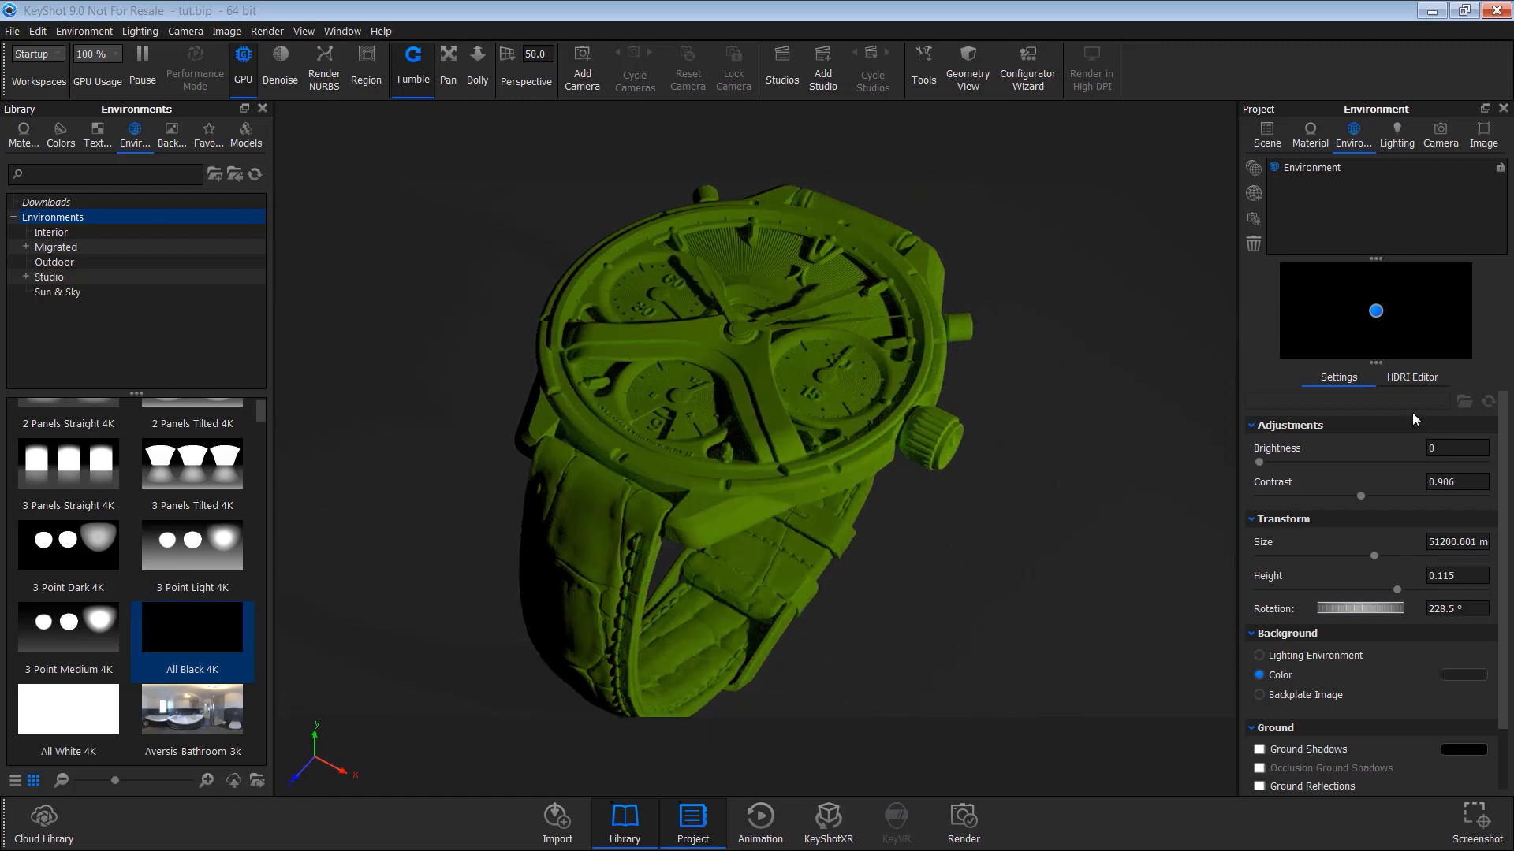
Replace the environment with the interior HDRI Aversis_Clothing-store_3k and set its brightness to 0.428.
scroll(194, 532, up, 1)
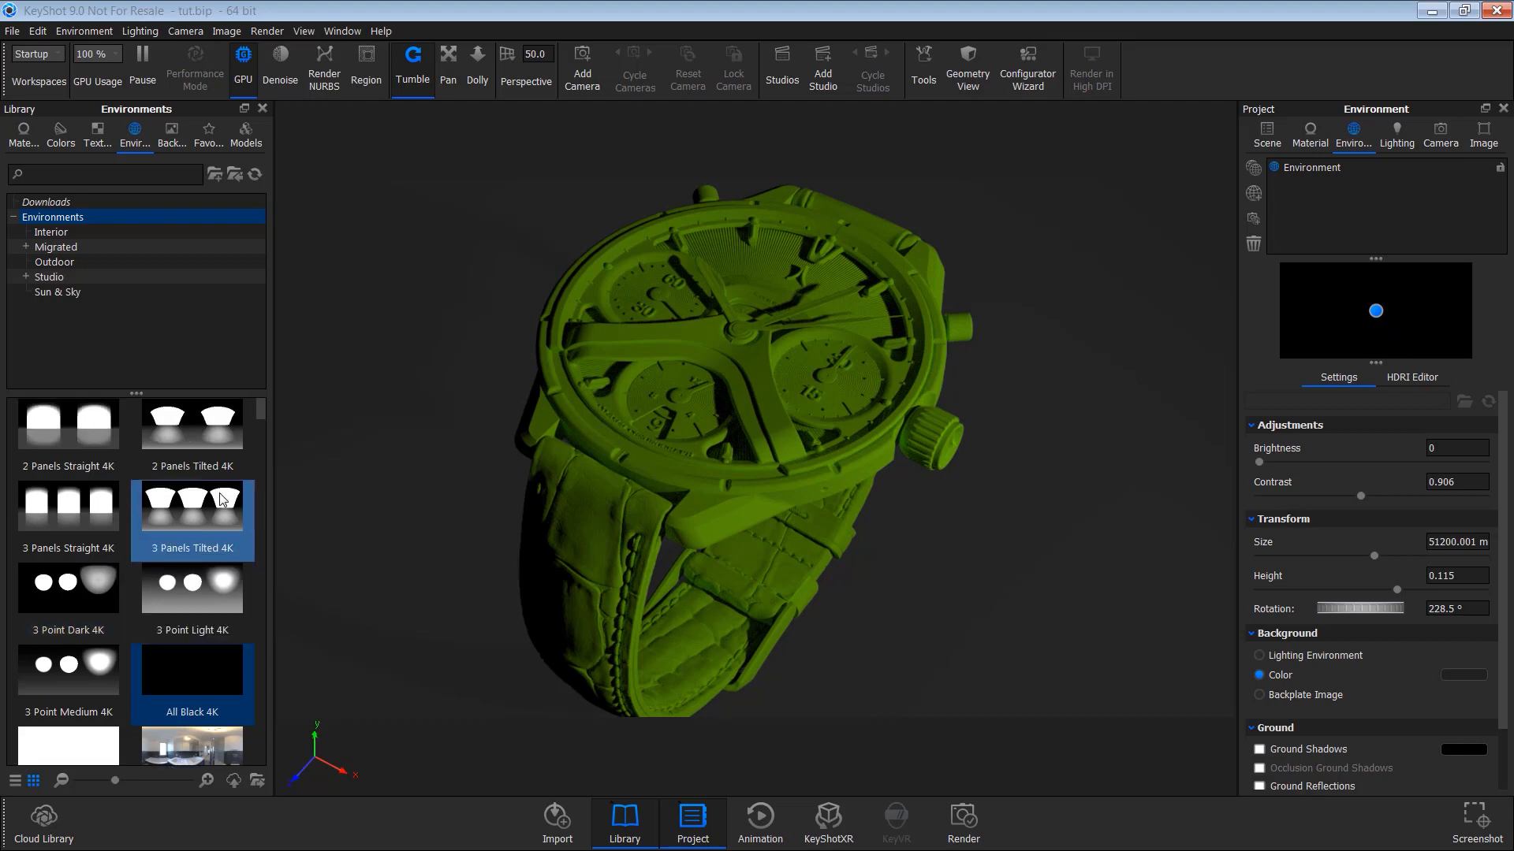
click(73, 234)
drag(201, 432, 481, 335)
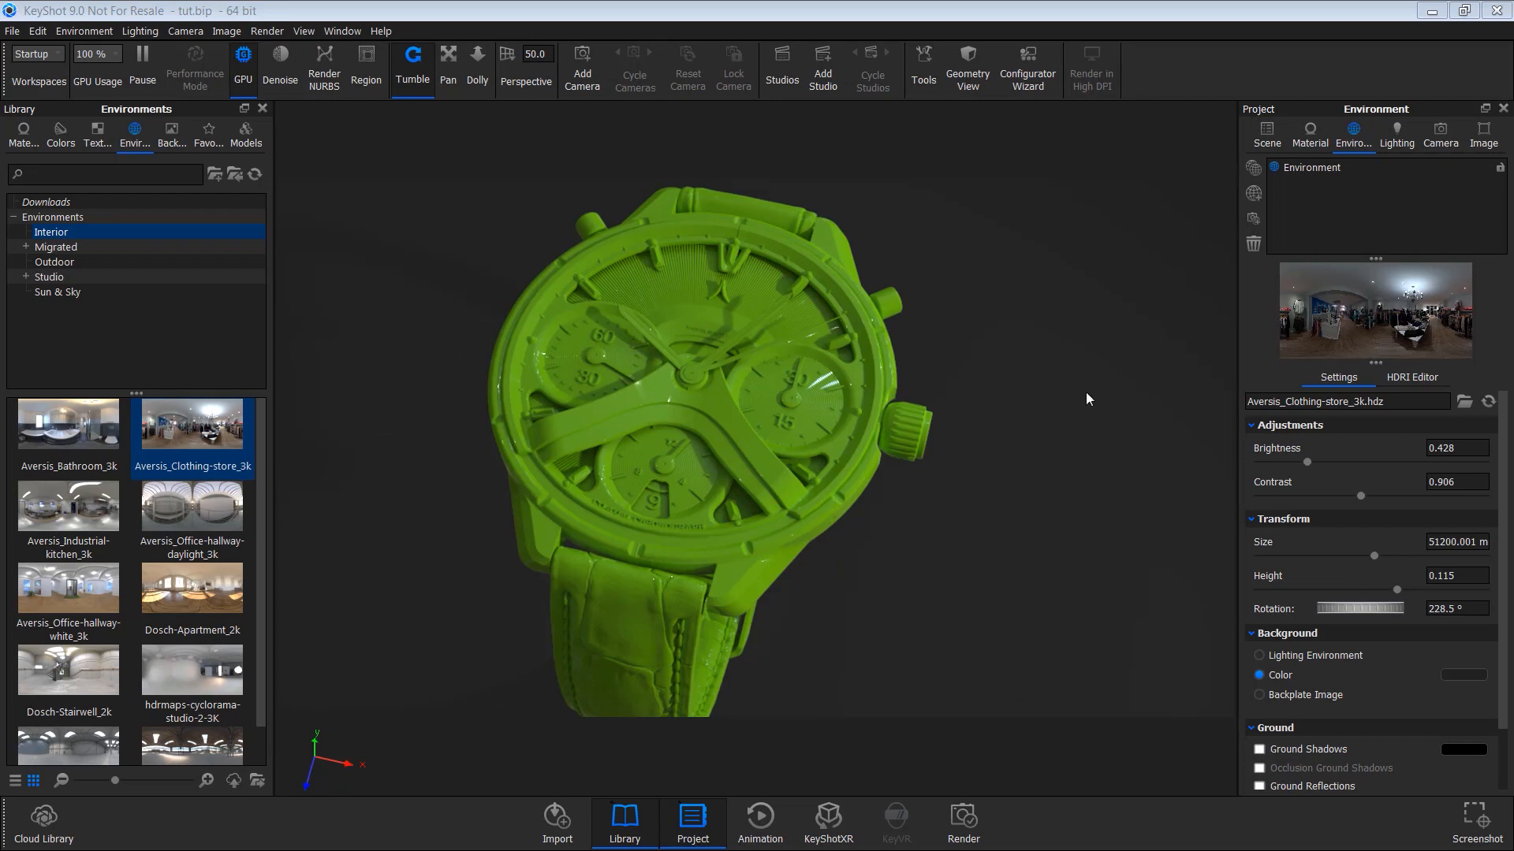
right_click(1013, 352)
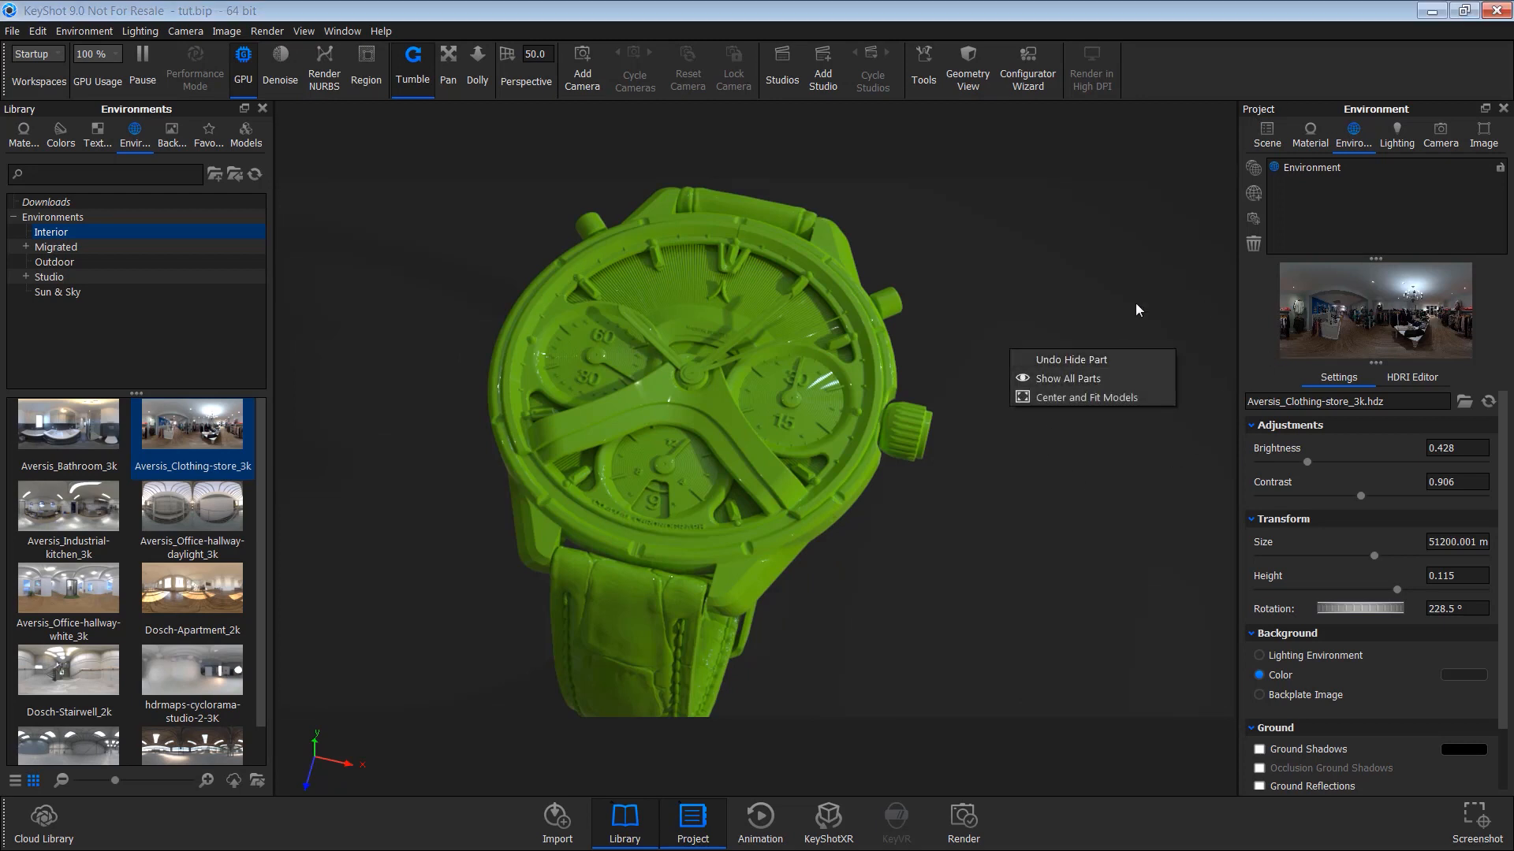
Unhide the watch's top glass part from the scene tree.
click(1267, 136)
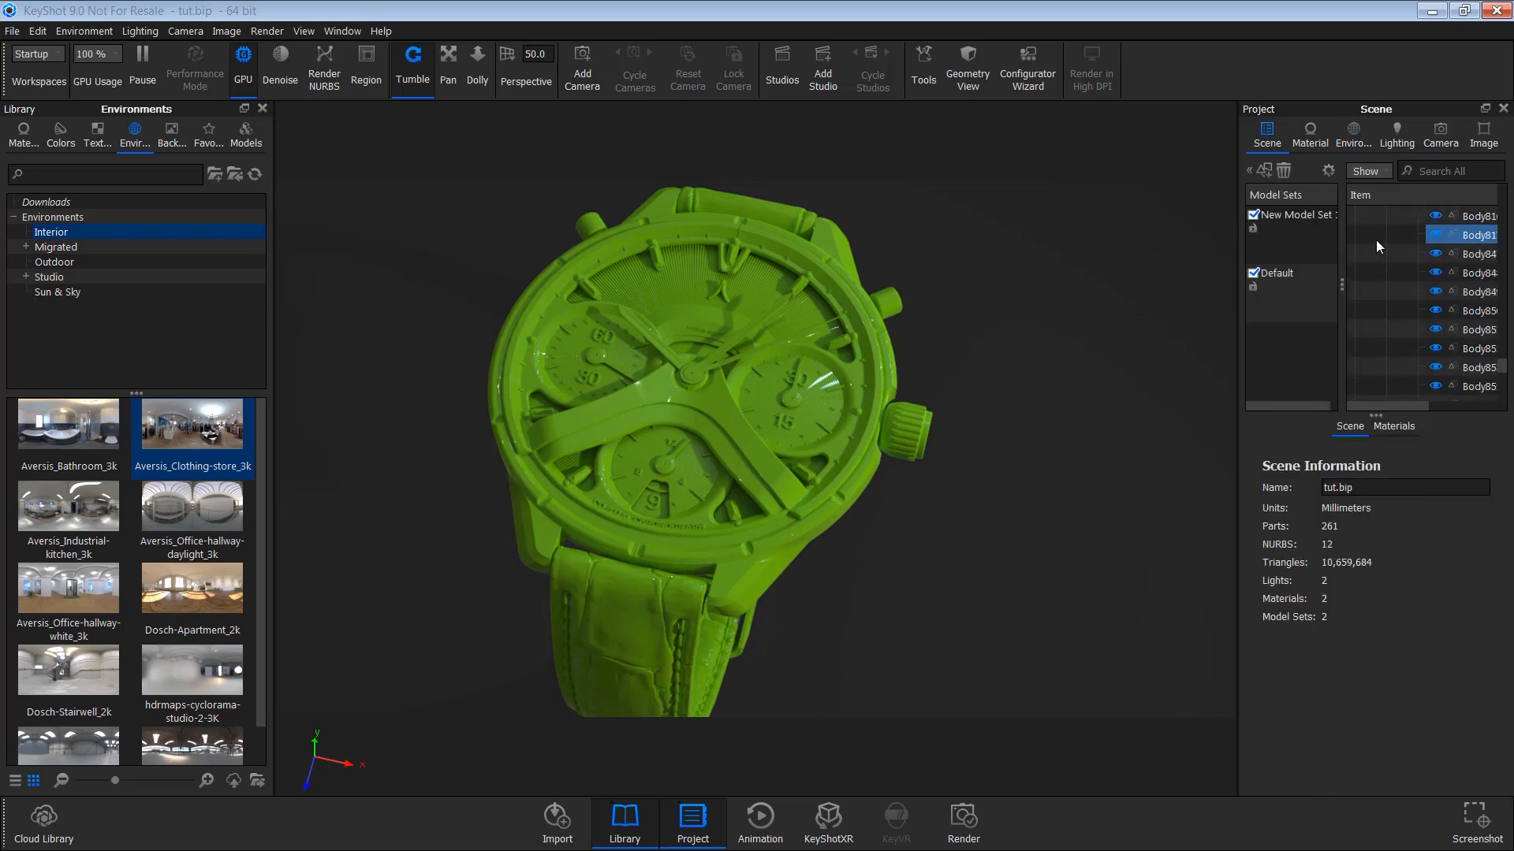
scroll(1420, 325, up, 10)
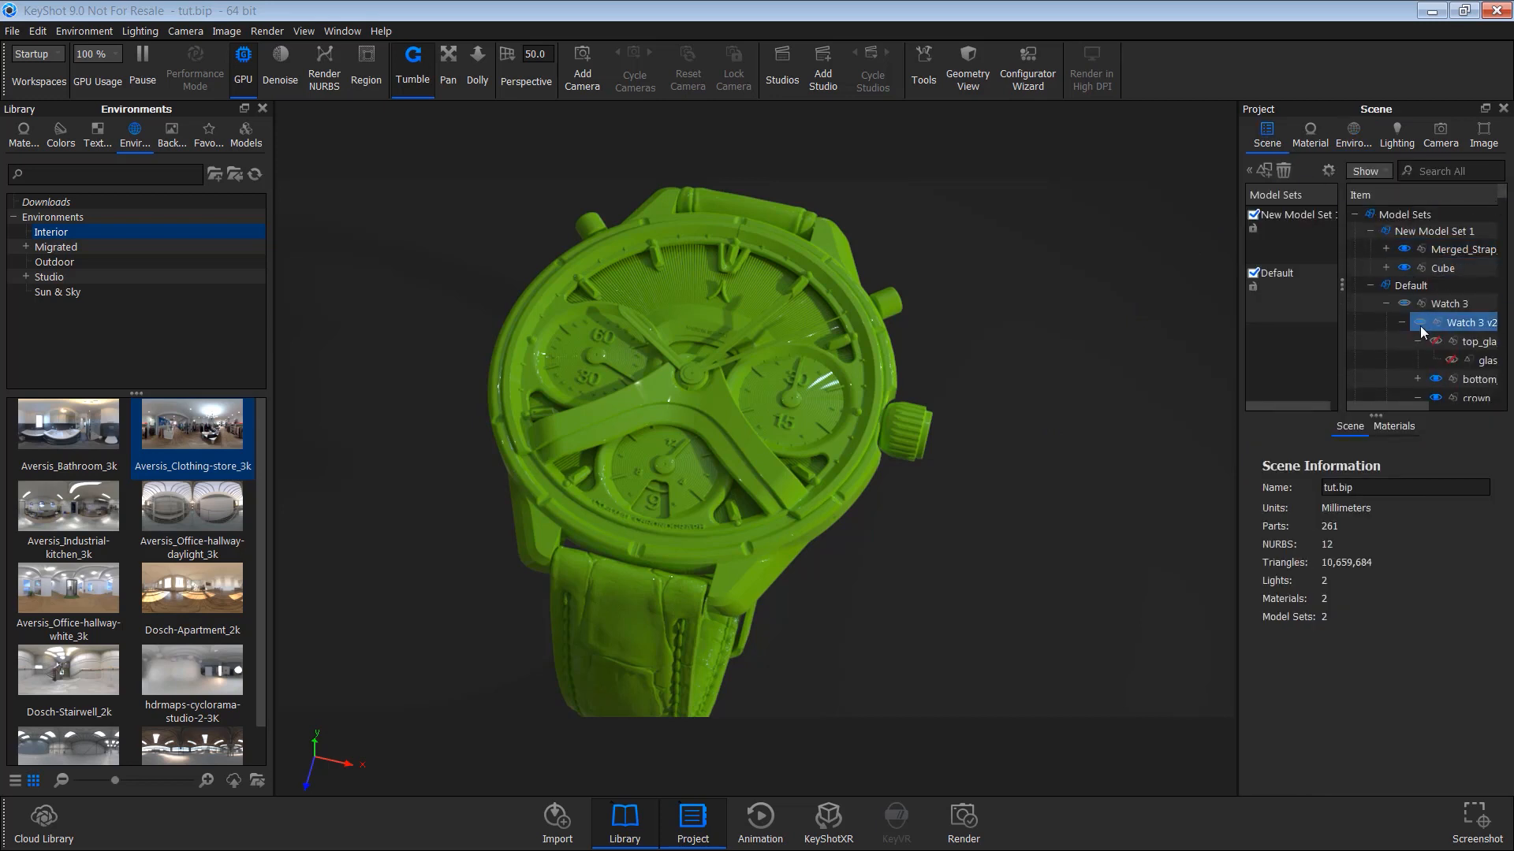
click(1435, 343)
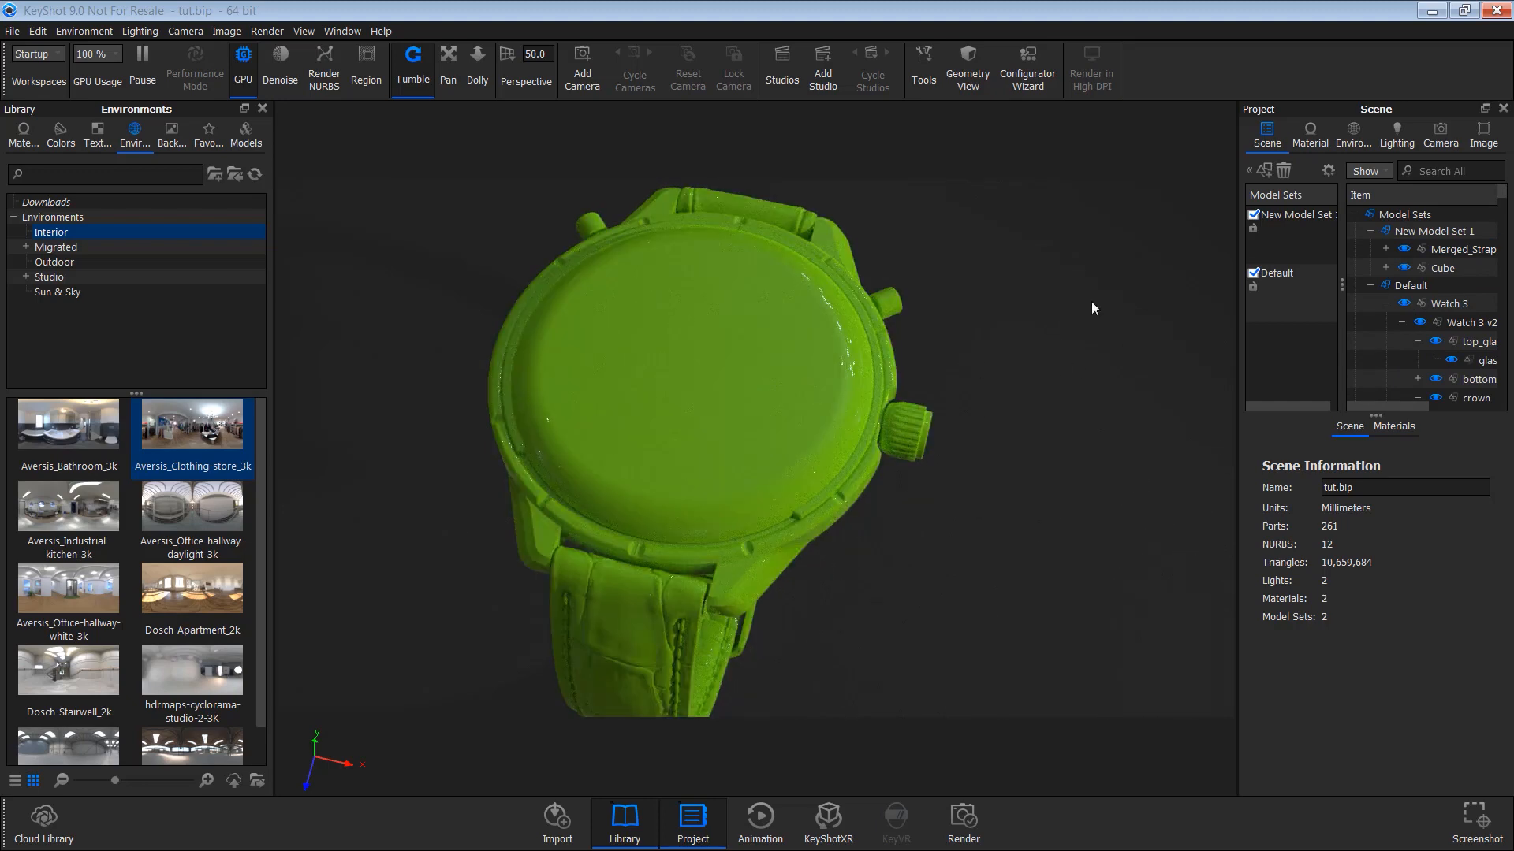
Unlink the top glass part's material from the rest of the watch and change its type to Glass with Refractive enabled.
right_click(692, 325)
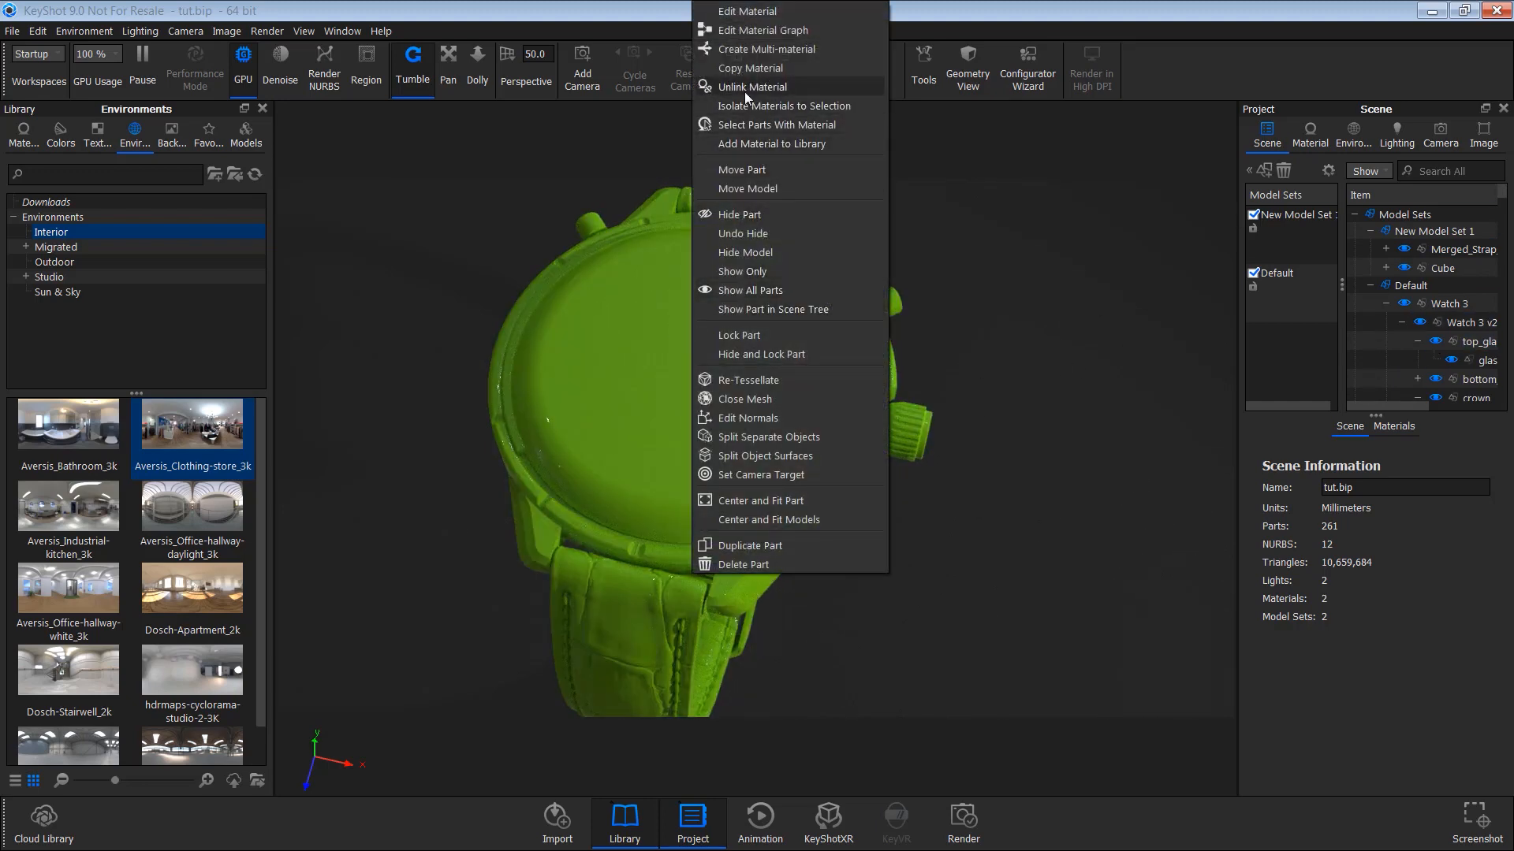
click(686, 364)
right_click(759, 355)
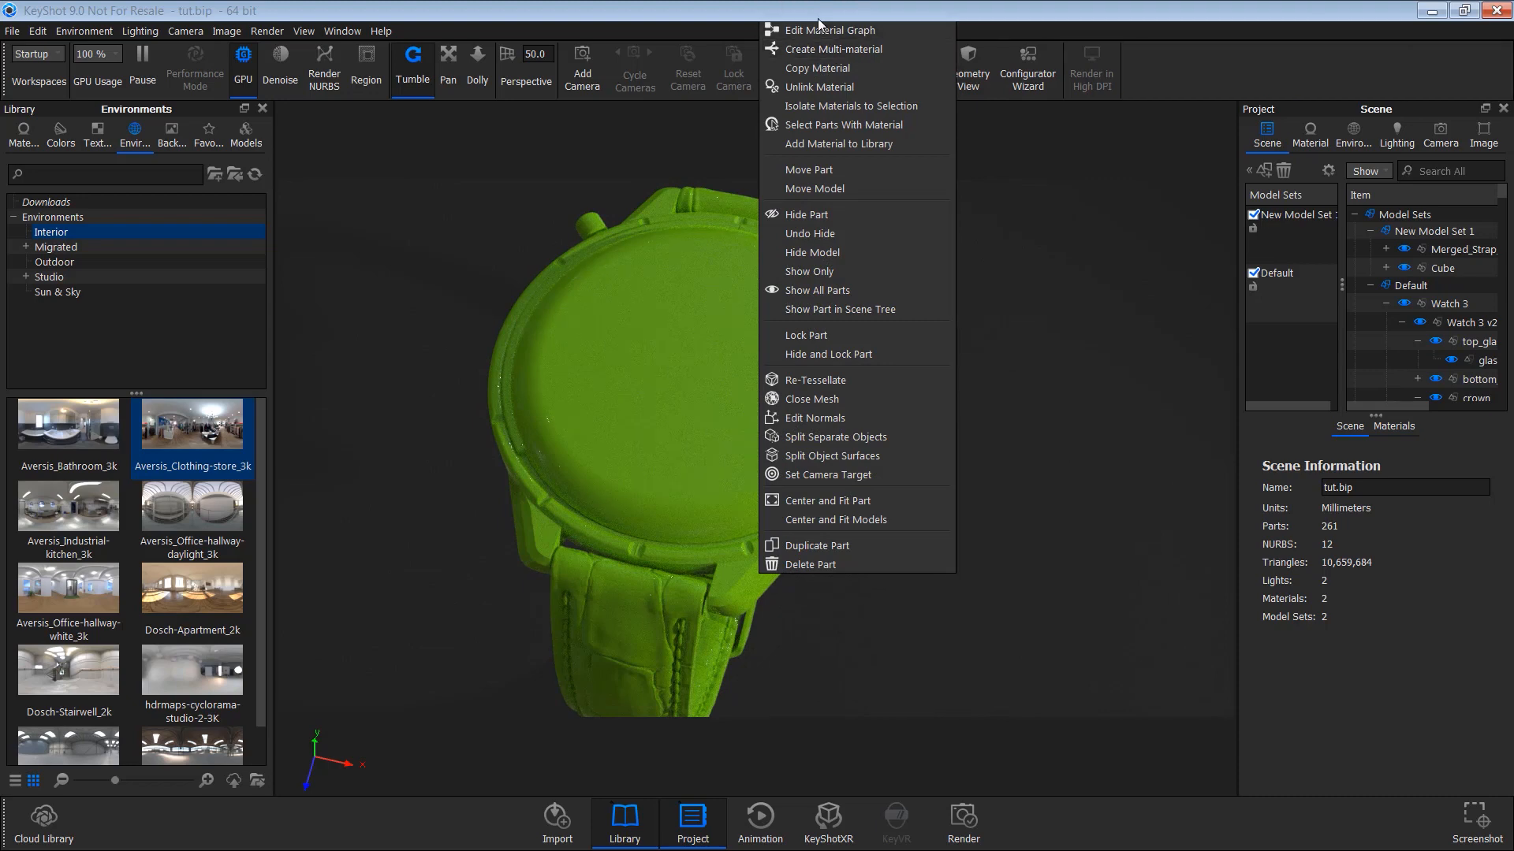
click(819, 21)
click(1439, 224)
click(1404, 285)
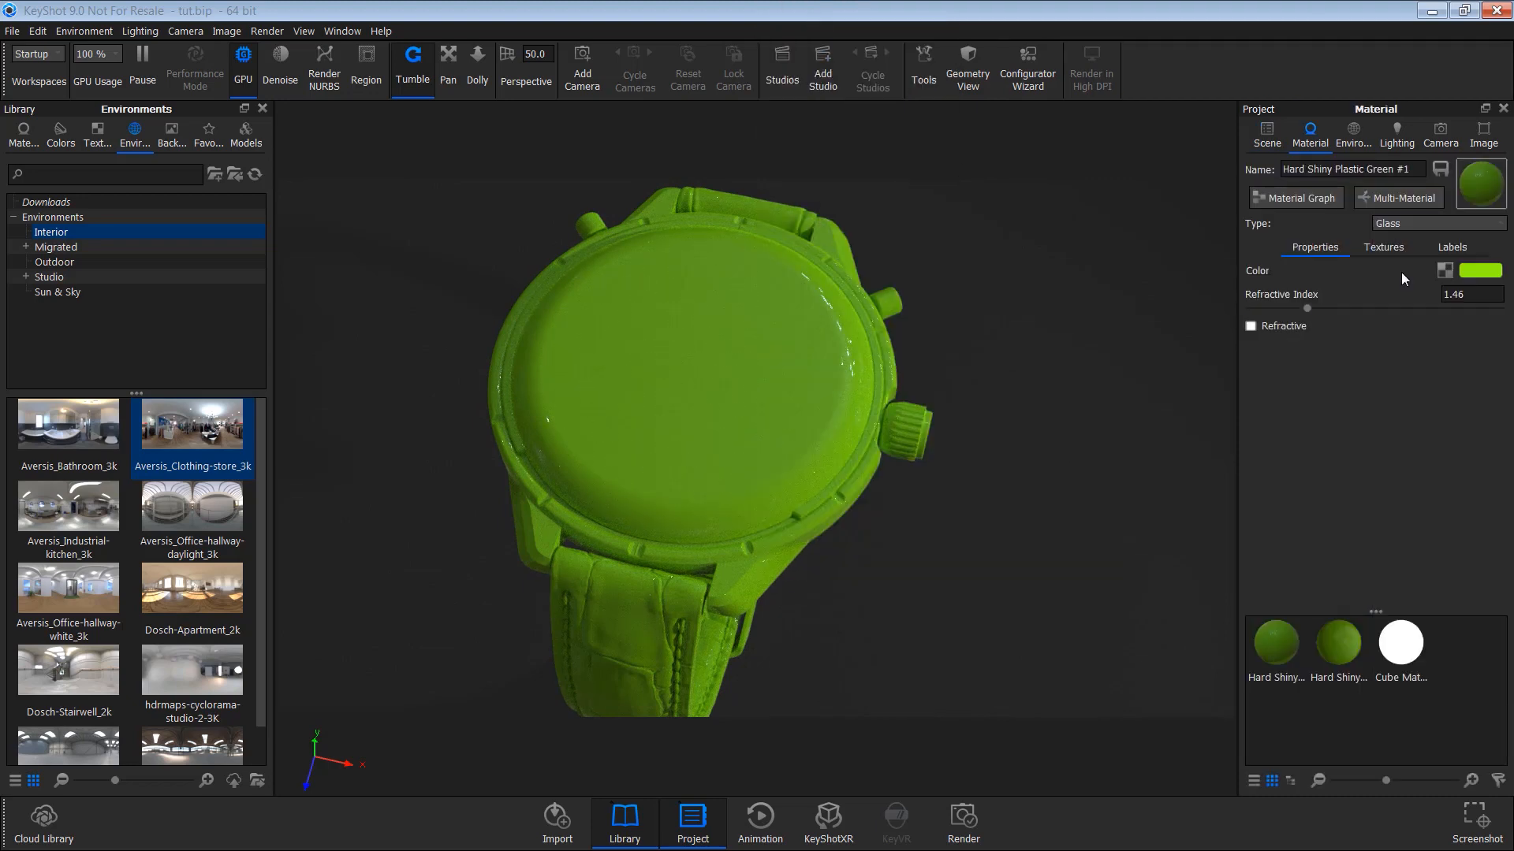
drag(796, 457, 772, 389)
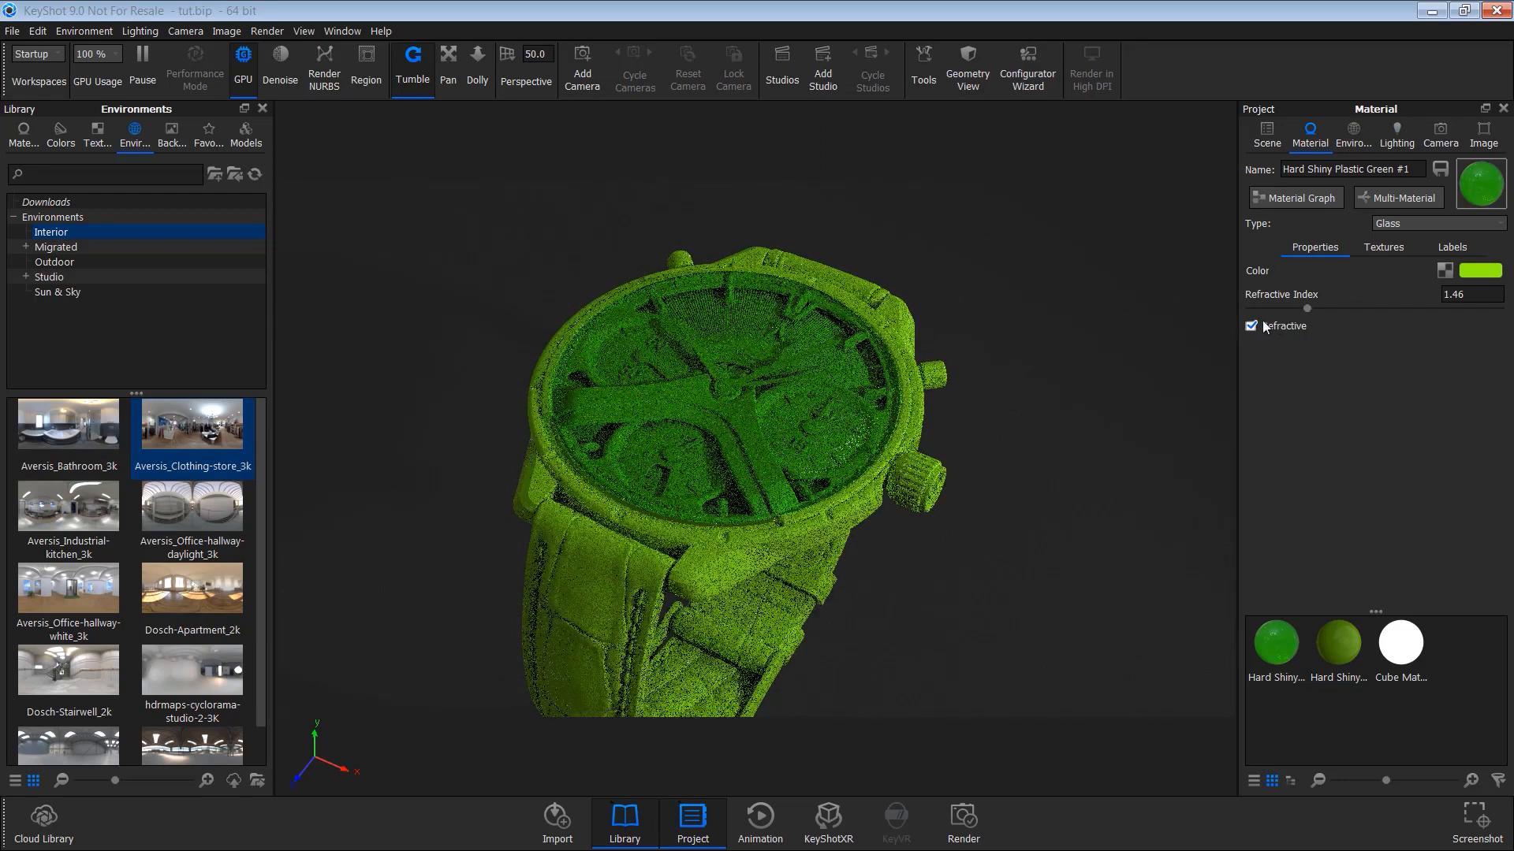
scroll(901, 420, up, 3)
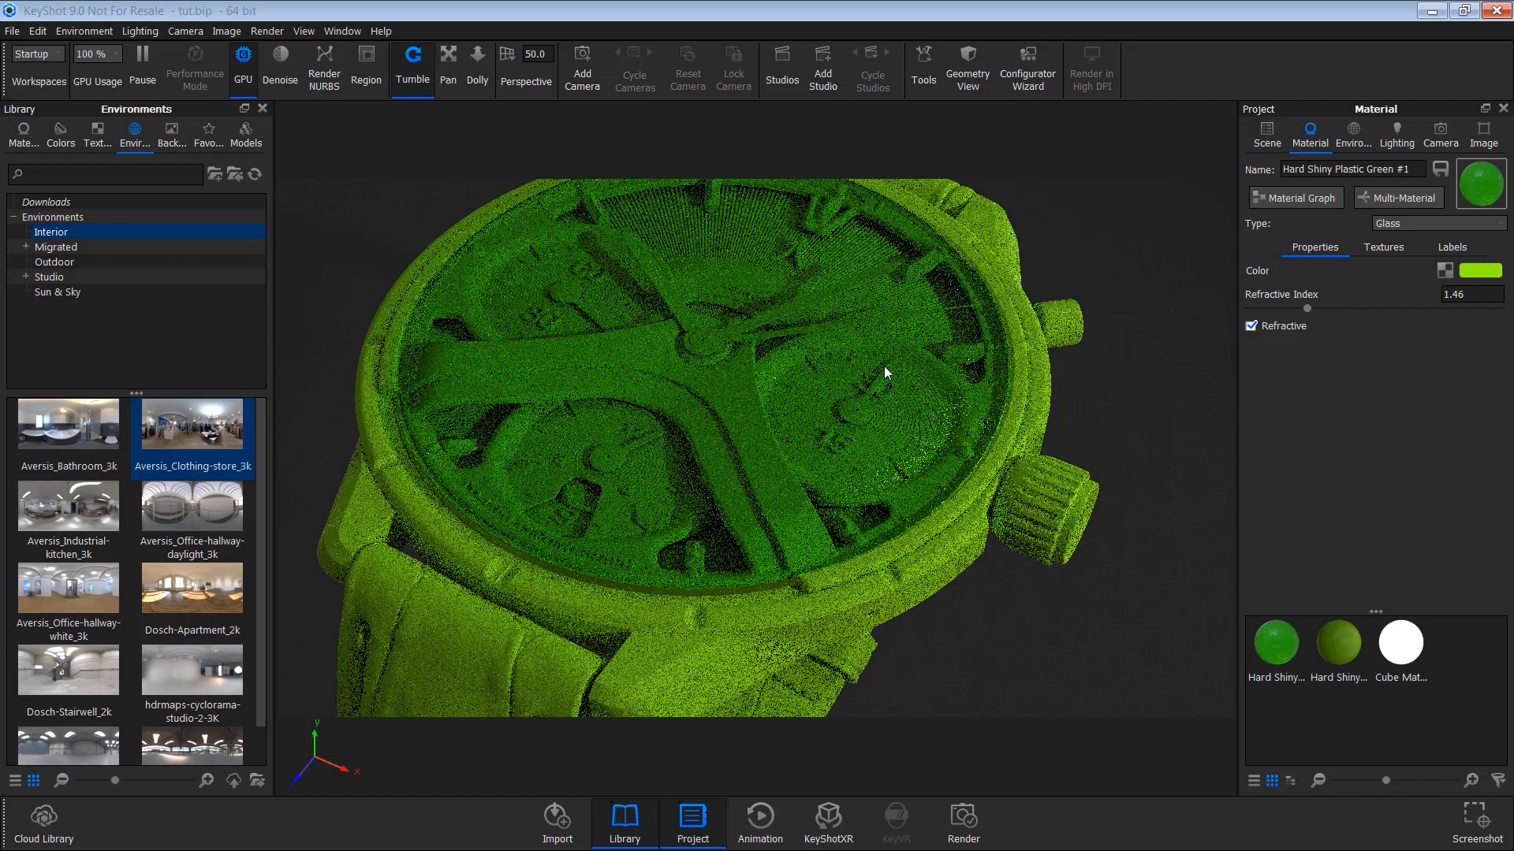
scroll(810, 263, down, 5)
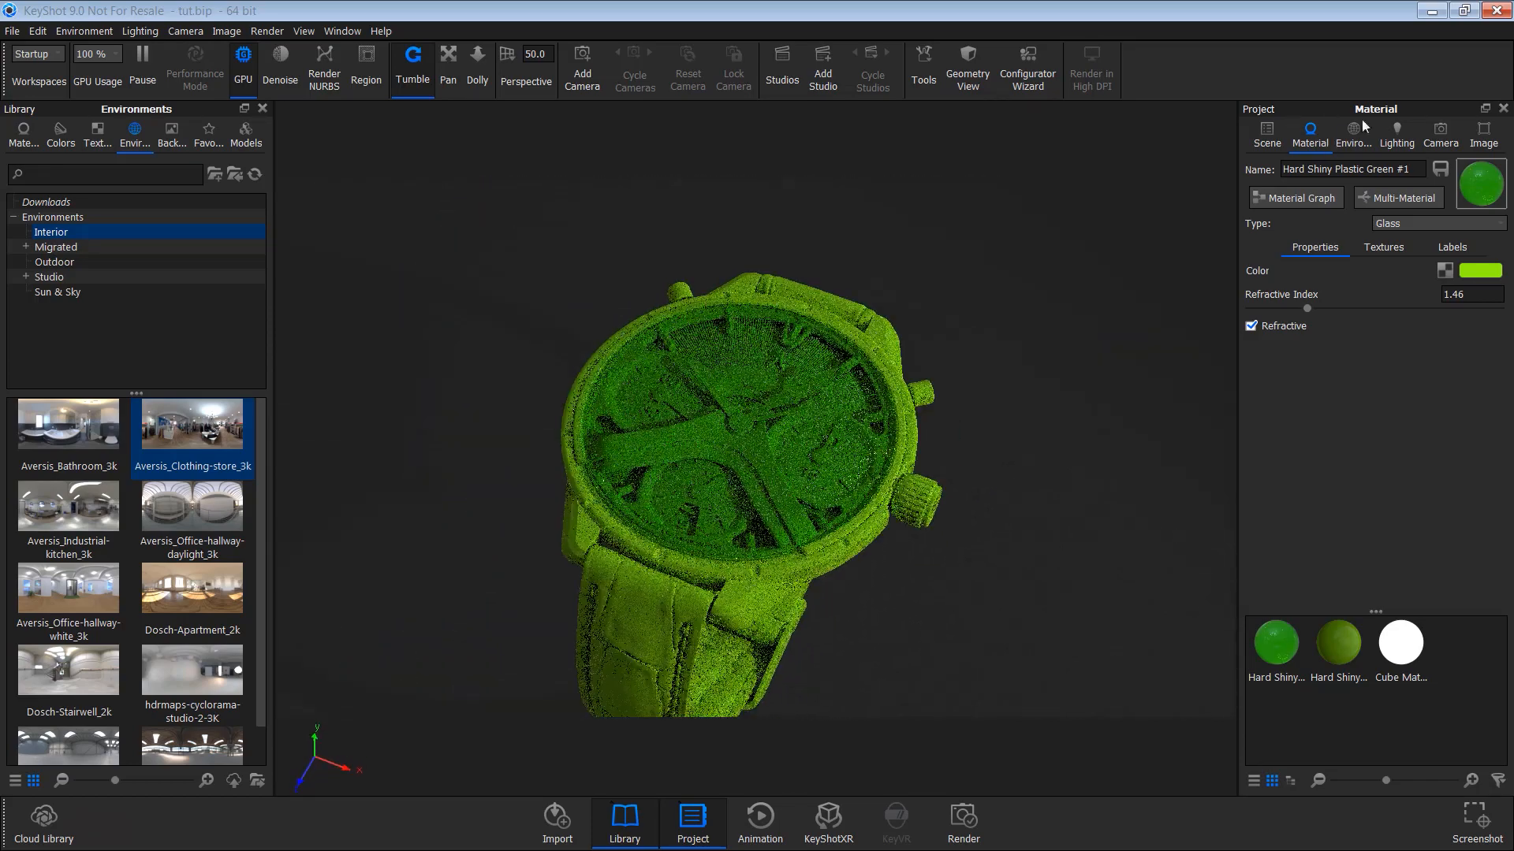
Raise the environment's brightness to 1.08 and rotate it to 259.5°.
click(1362, 129)
drag(1308, 462, 1377, 461)
drag(1400, 609, 1293, 608)
drag(770, 487, 789, 371)
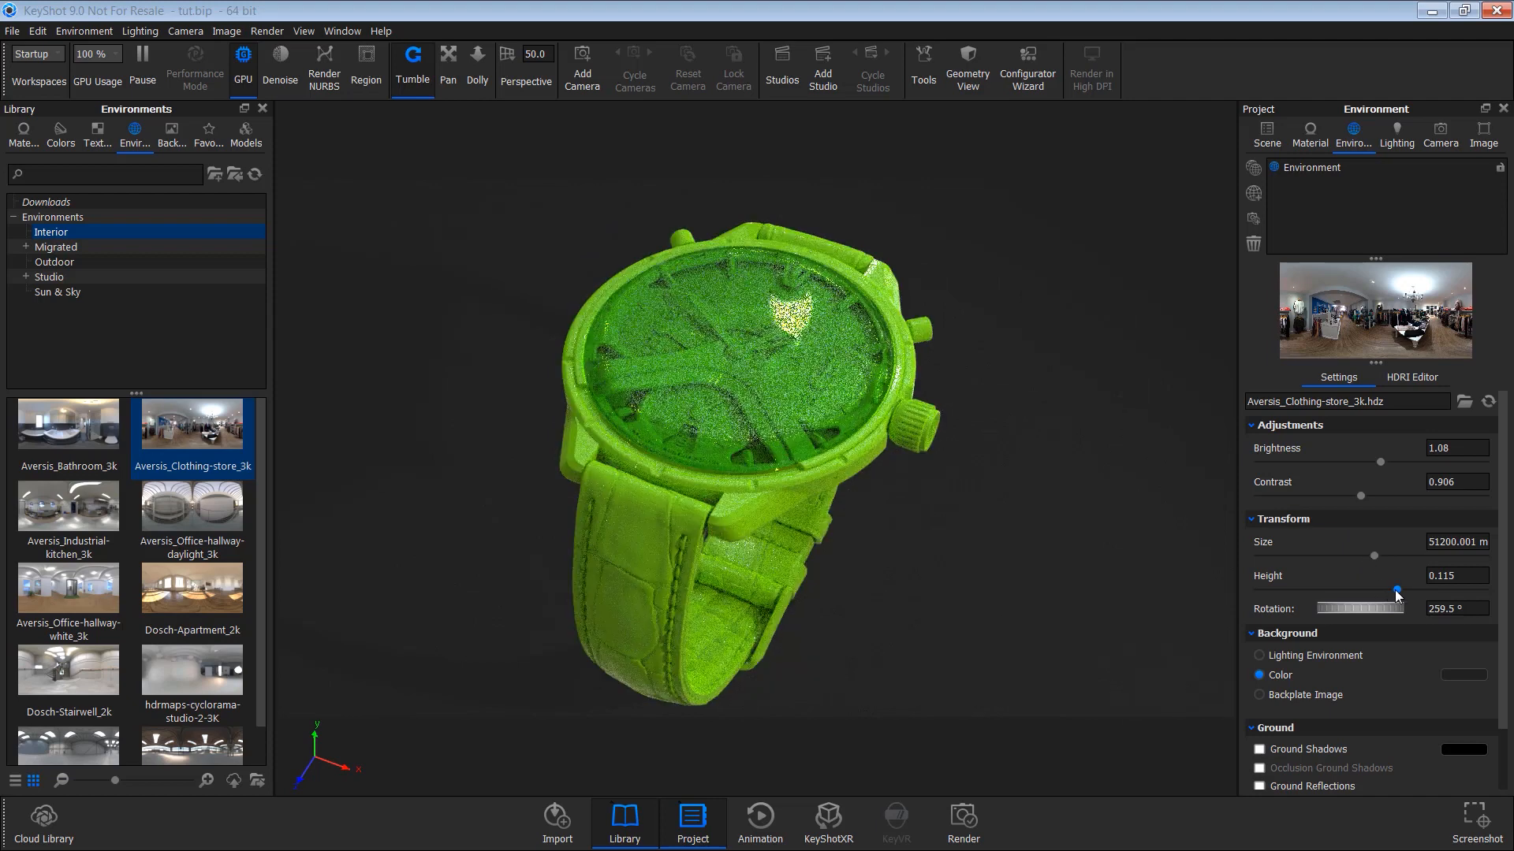
Set the environment's size to 93000 mm, height to 0.5 and rotation to 278°, and check the reflections on the glass.
click(1379, 555)
drag(1417, 556, 1464, 560)
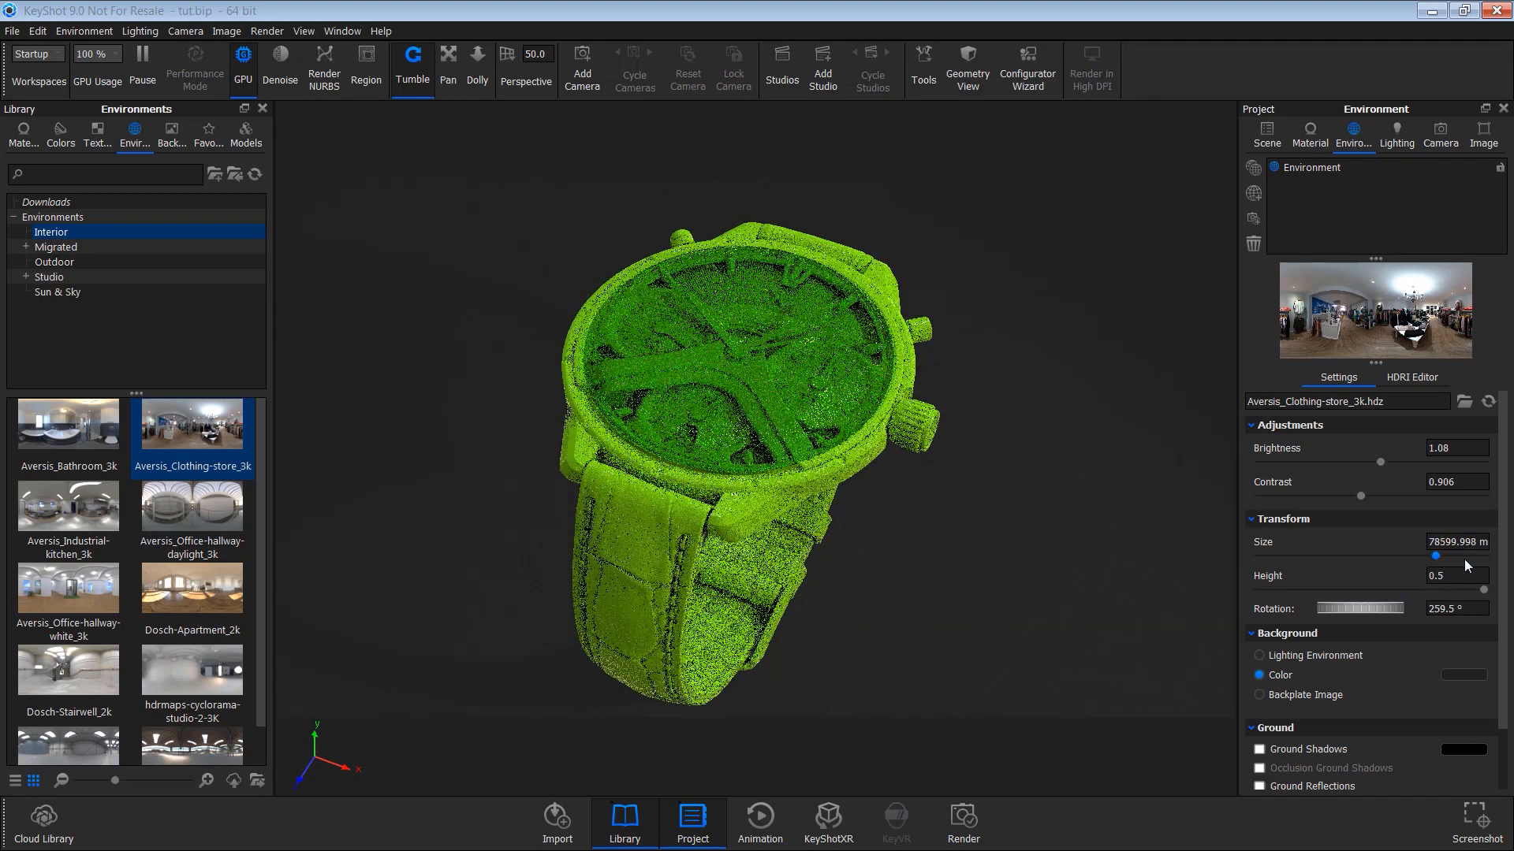
mouse_move(1369, 611)
mouse_down()
mouse_move(1242, 593)
mouse_move(1345, 607)
mouse_move(1275, 613)
mouse_move(1355, 625)
mouse_up()
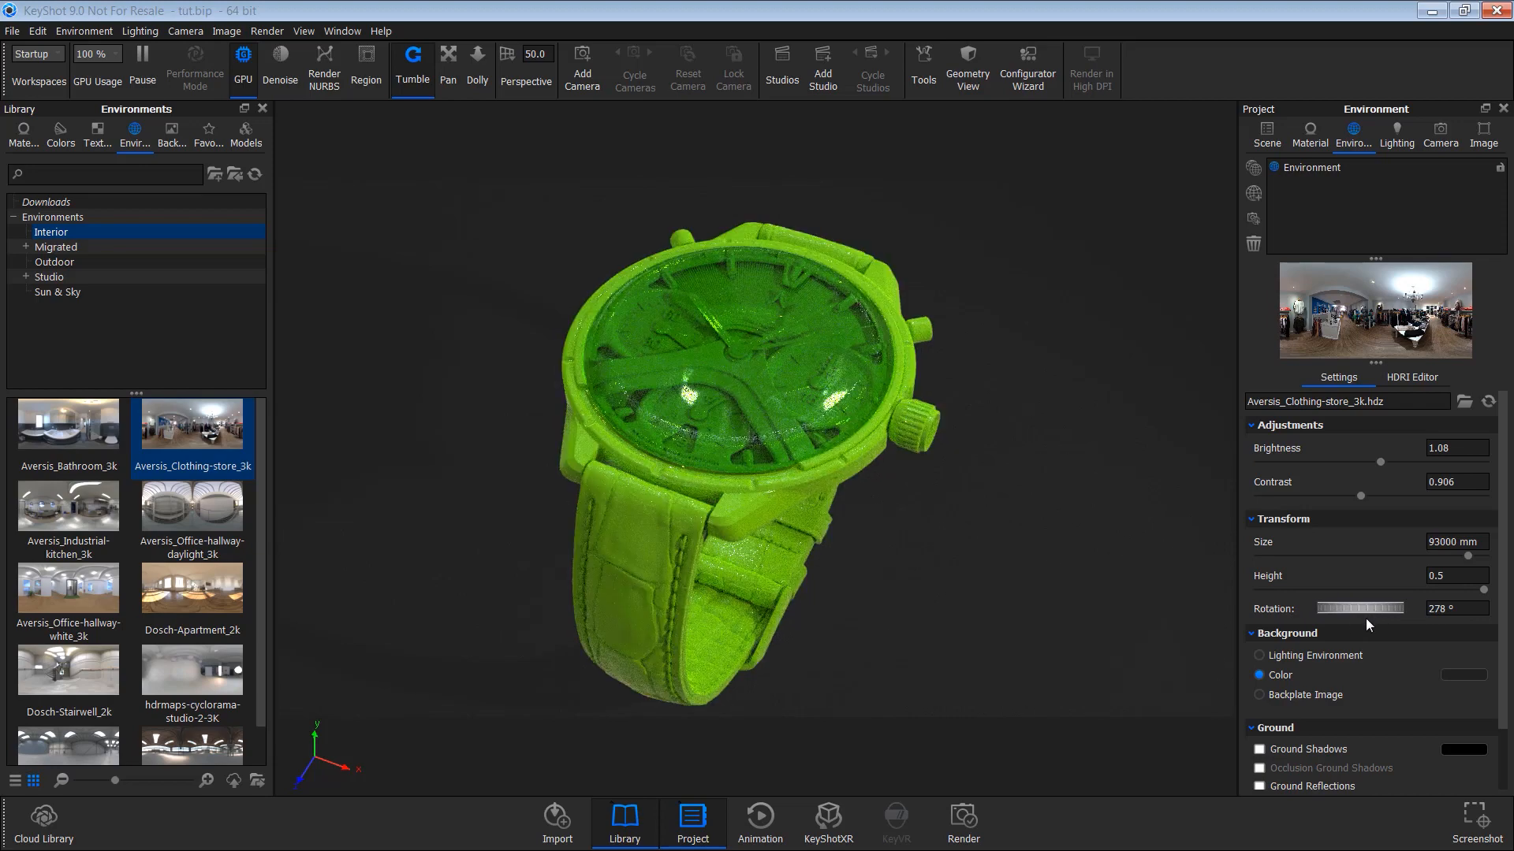
drag(845, 491, 797, 479)
scroll(781, 399, up, 5)
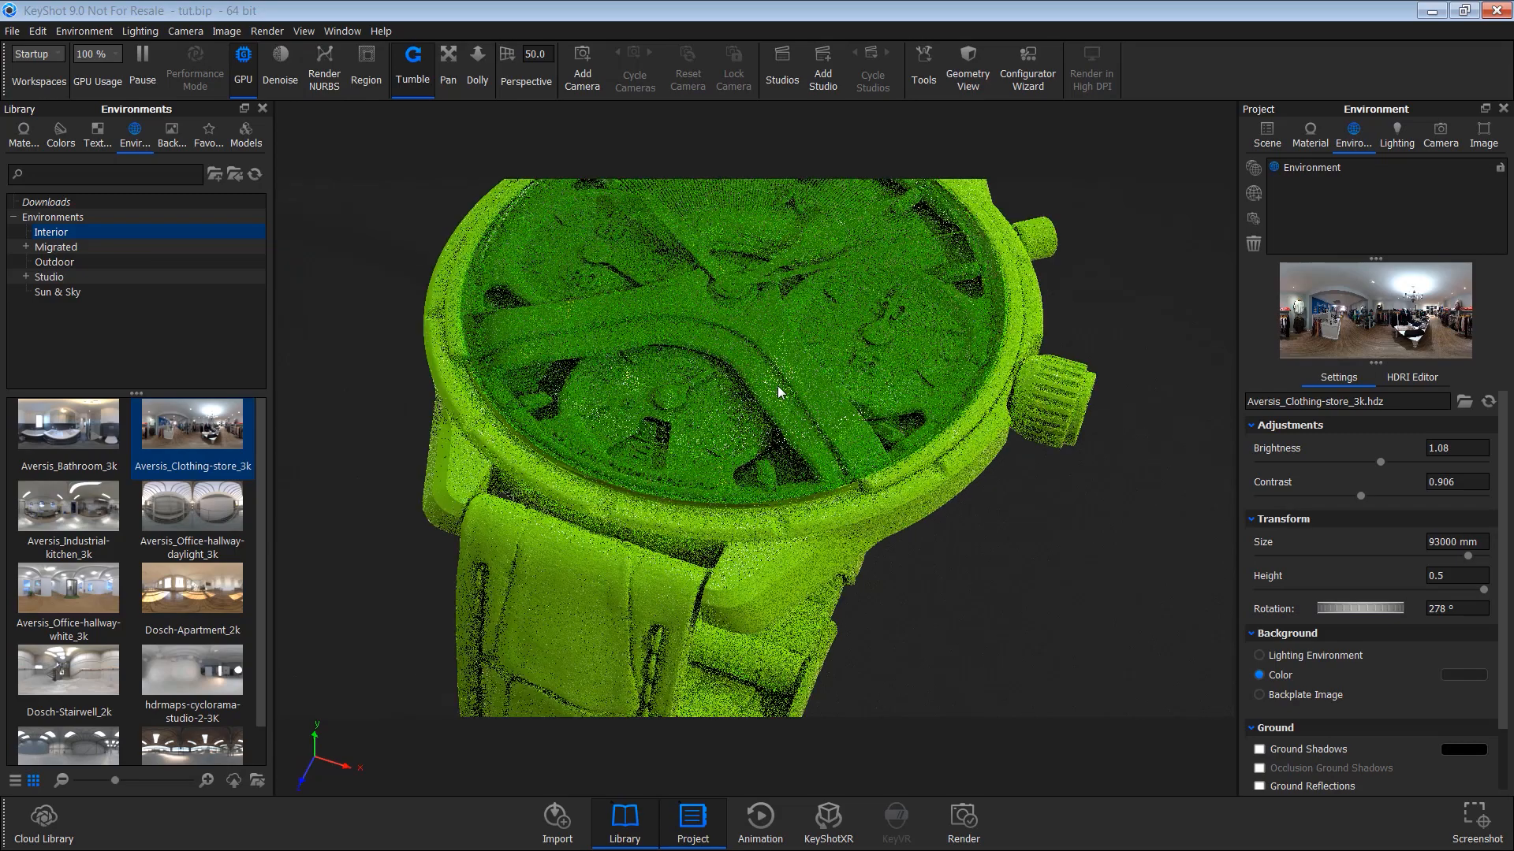
drag(805, 451, 875, 432)
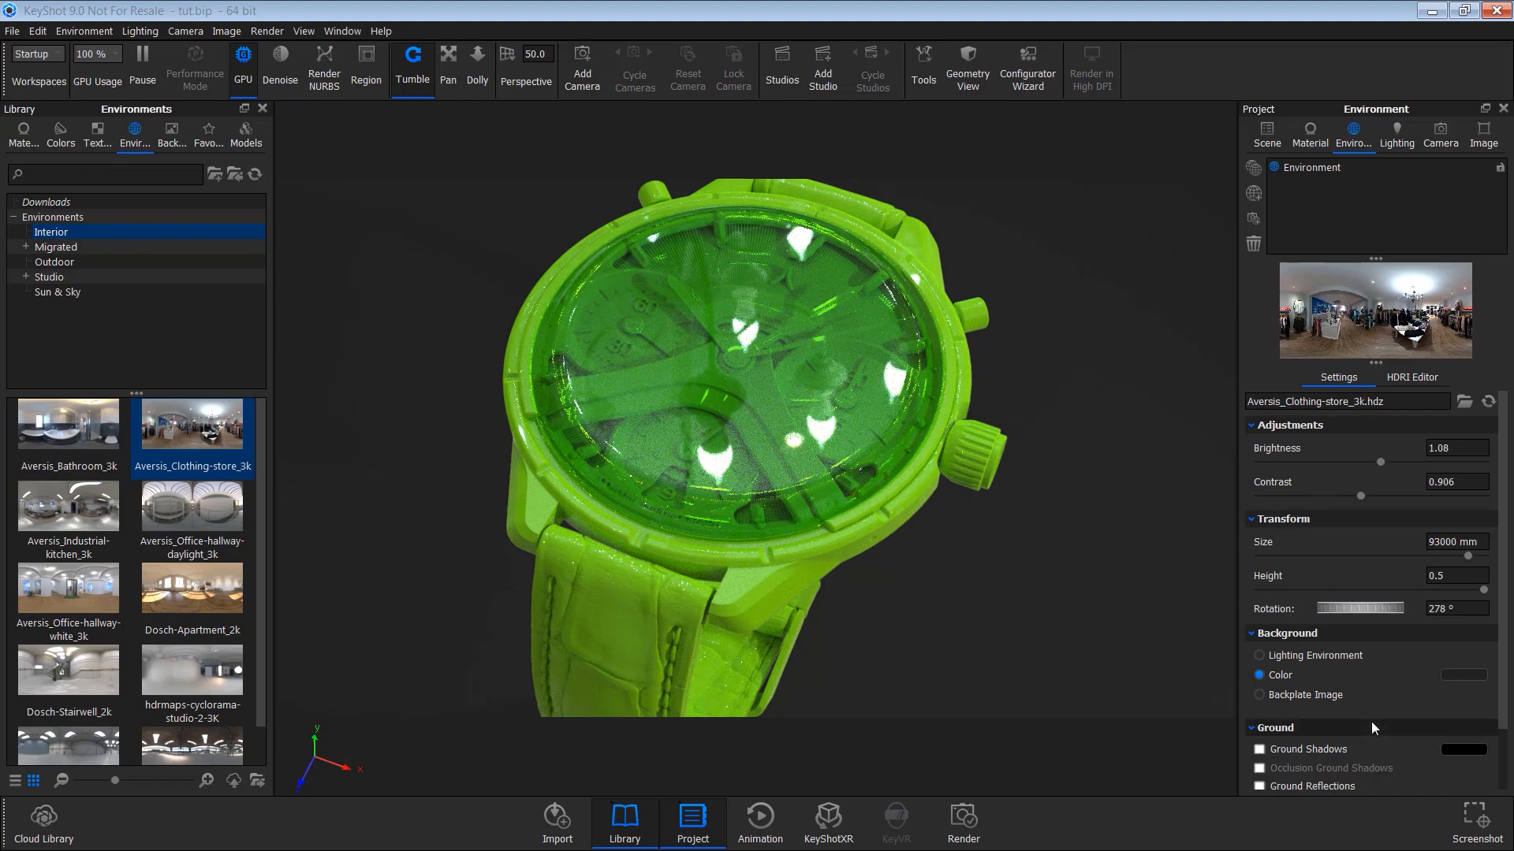
Add a circular pin to the environment, colour it black and set its blend mode to Alpha.
click(1411, 378)
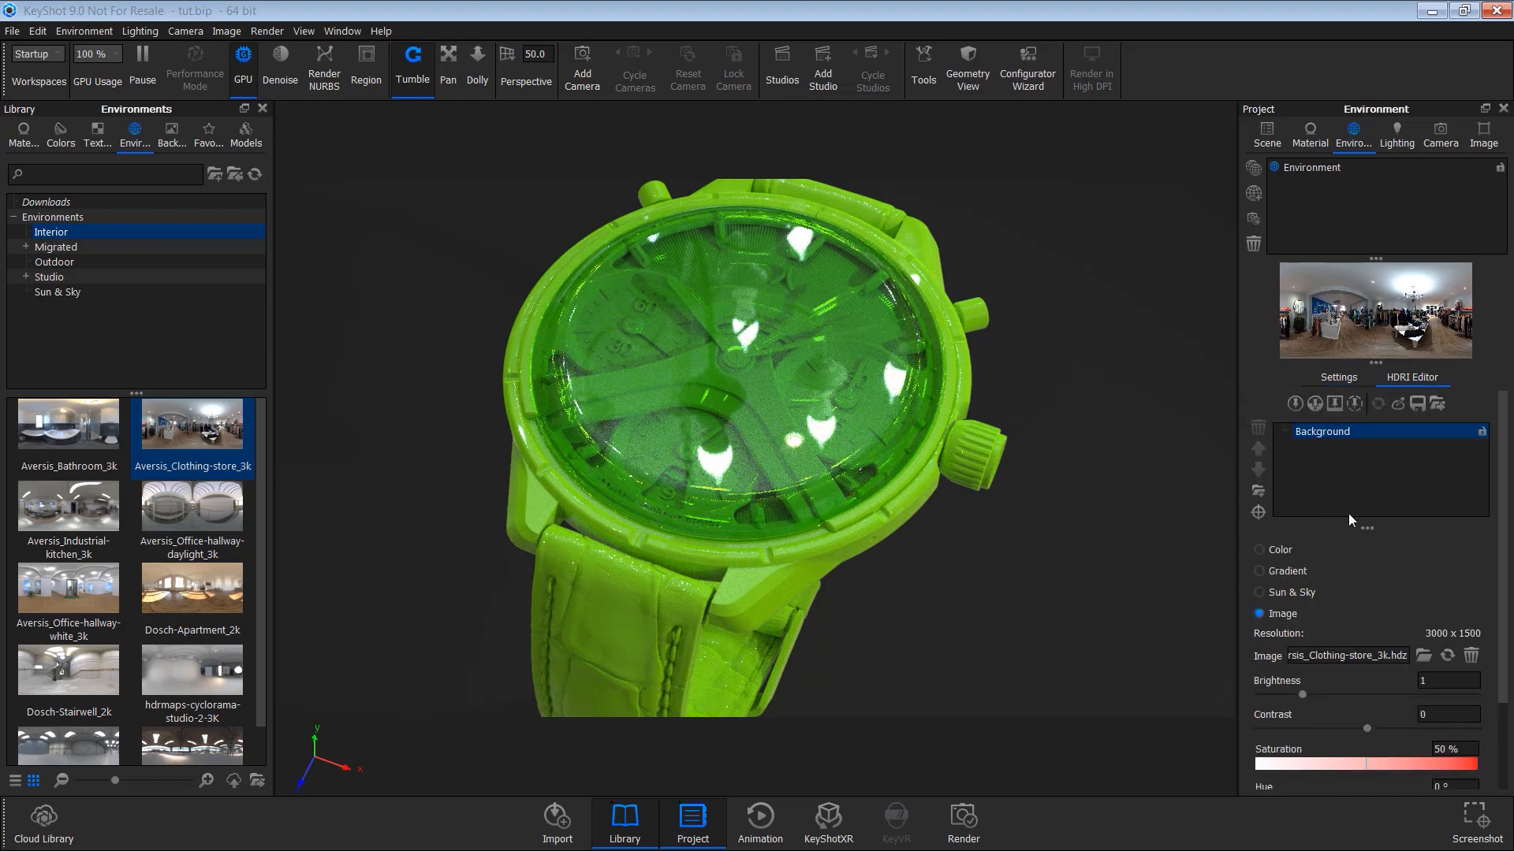
click(1294, 405)
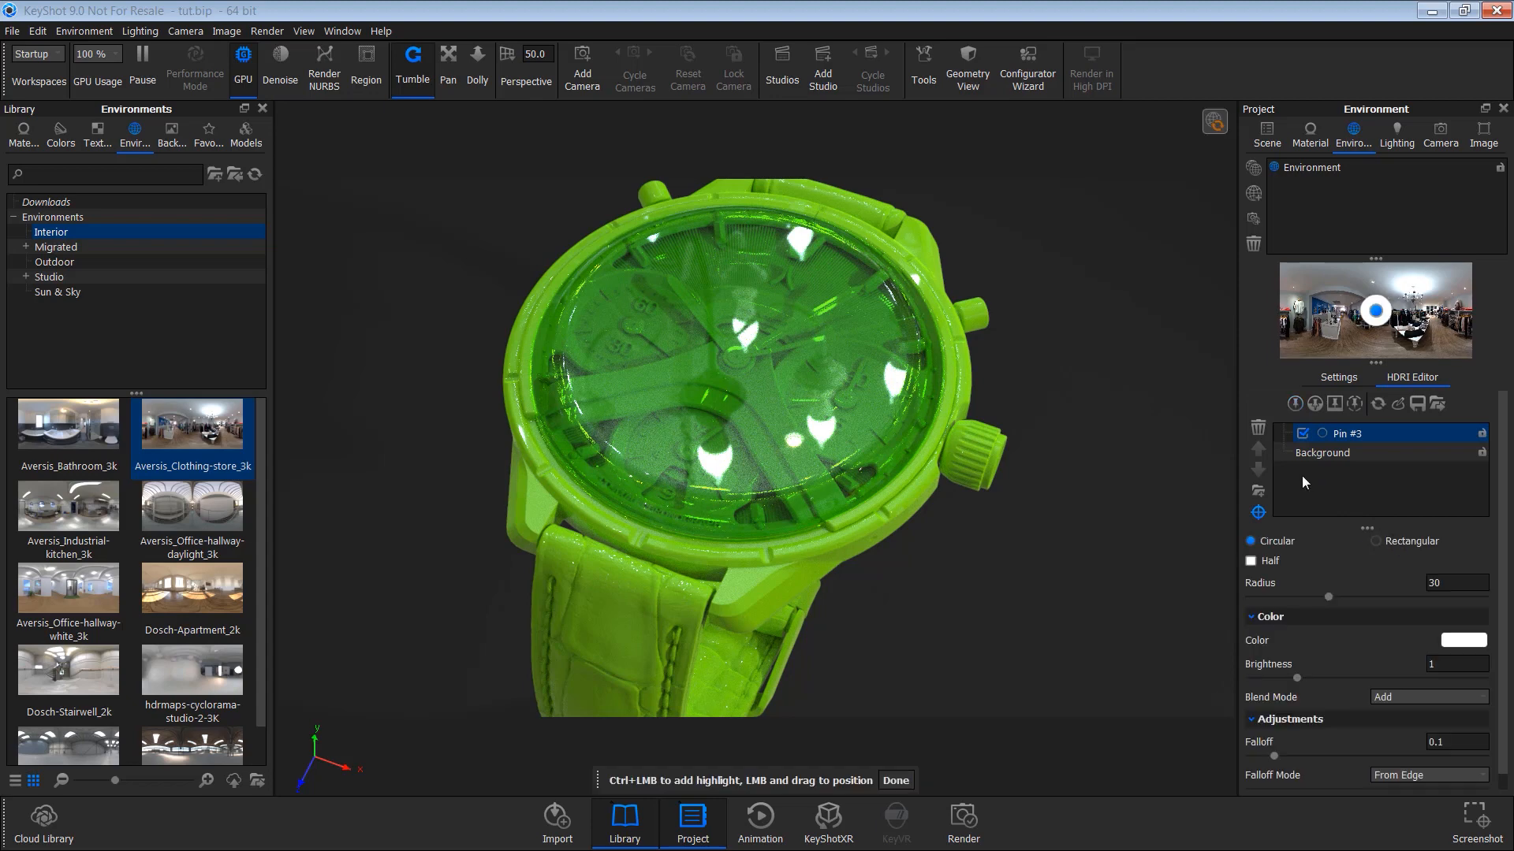
click(1464, 641)
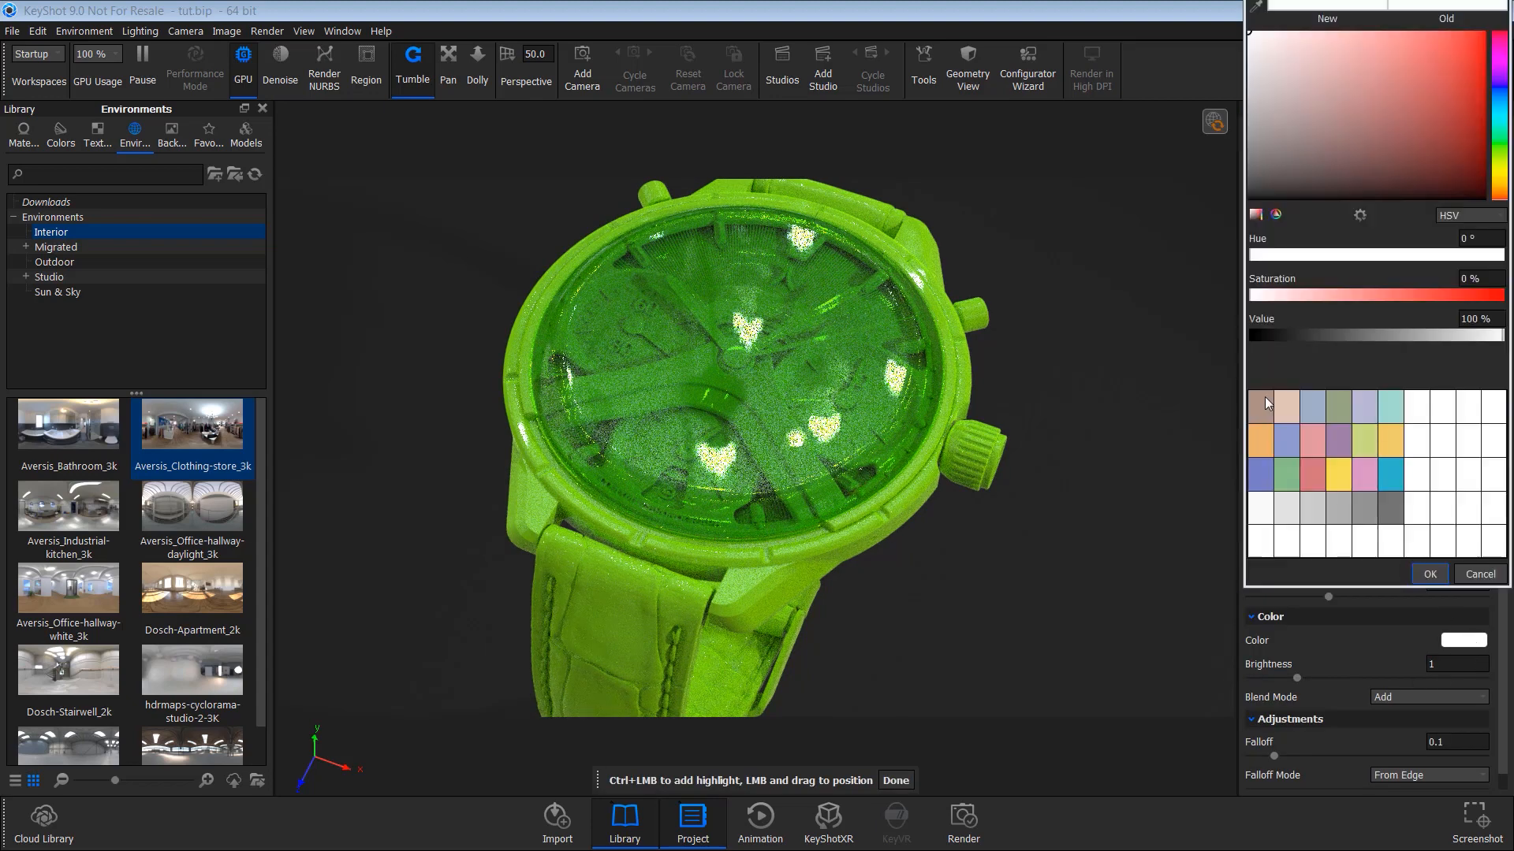
drag(1269, 329, 1115, 353)
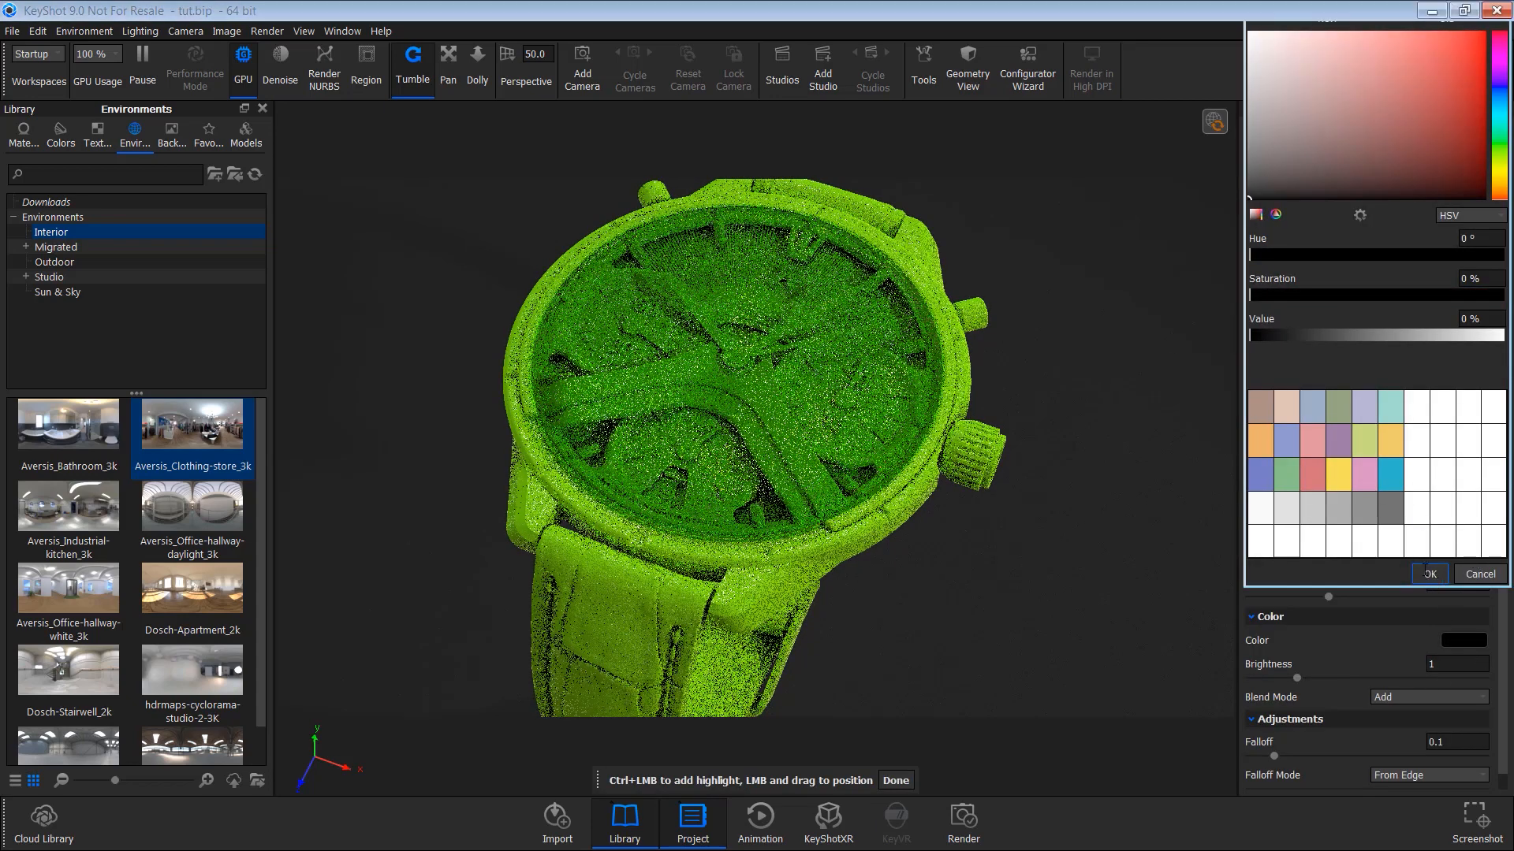
click(1429, 574)
click(1412, 699)
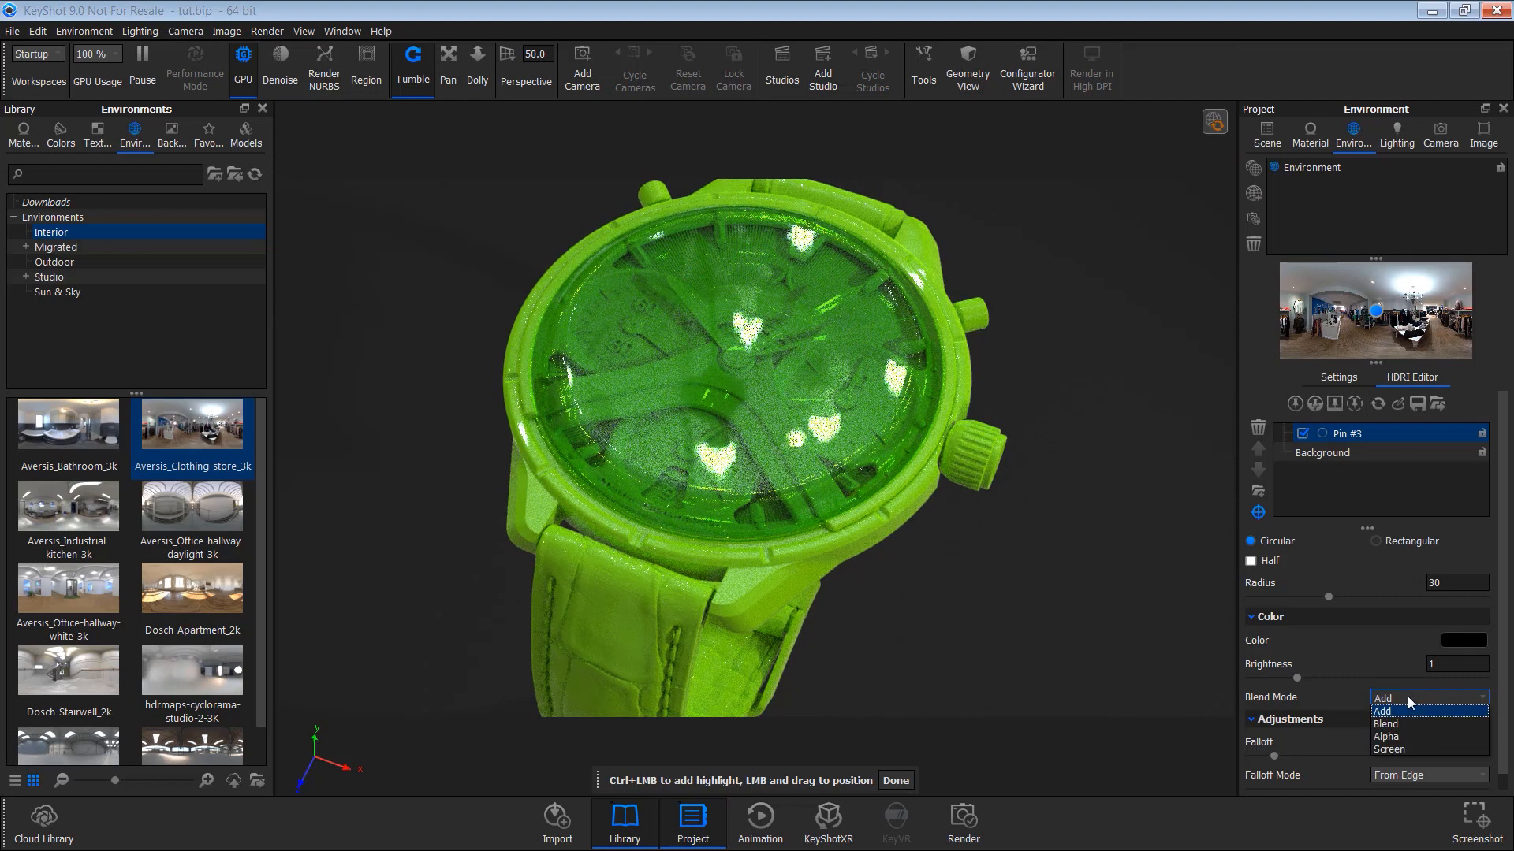
click(1403, 738)
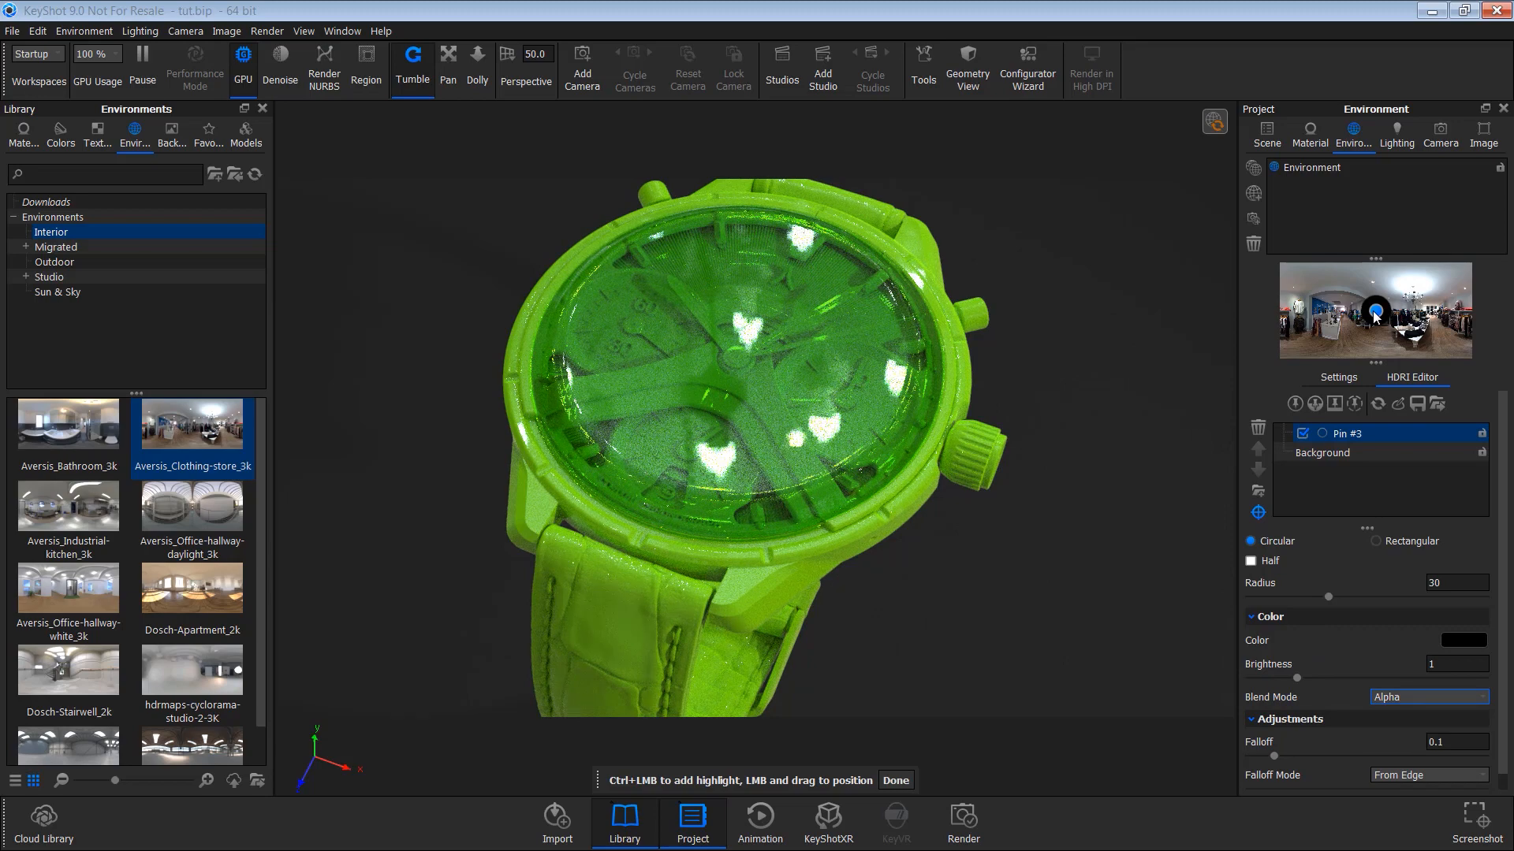
Position the black pin over the ceiling lights in the HDRI to mask their reflections on the glass, and finish placement.
drag(1374, 314, 1413, 289)
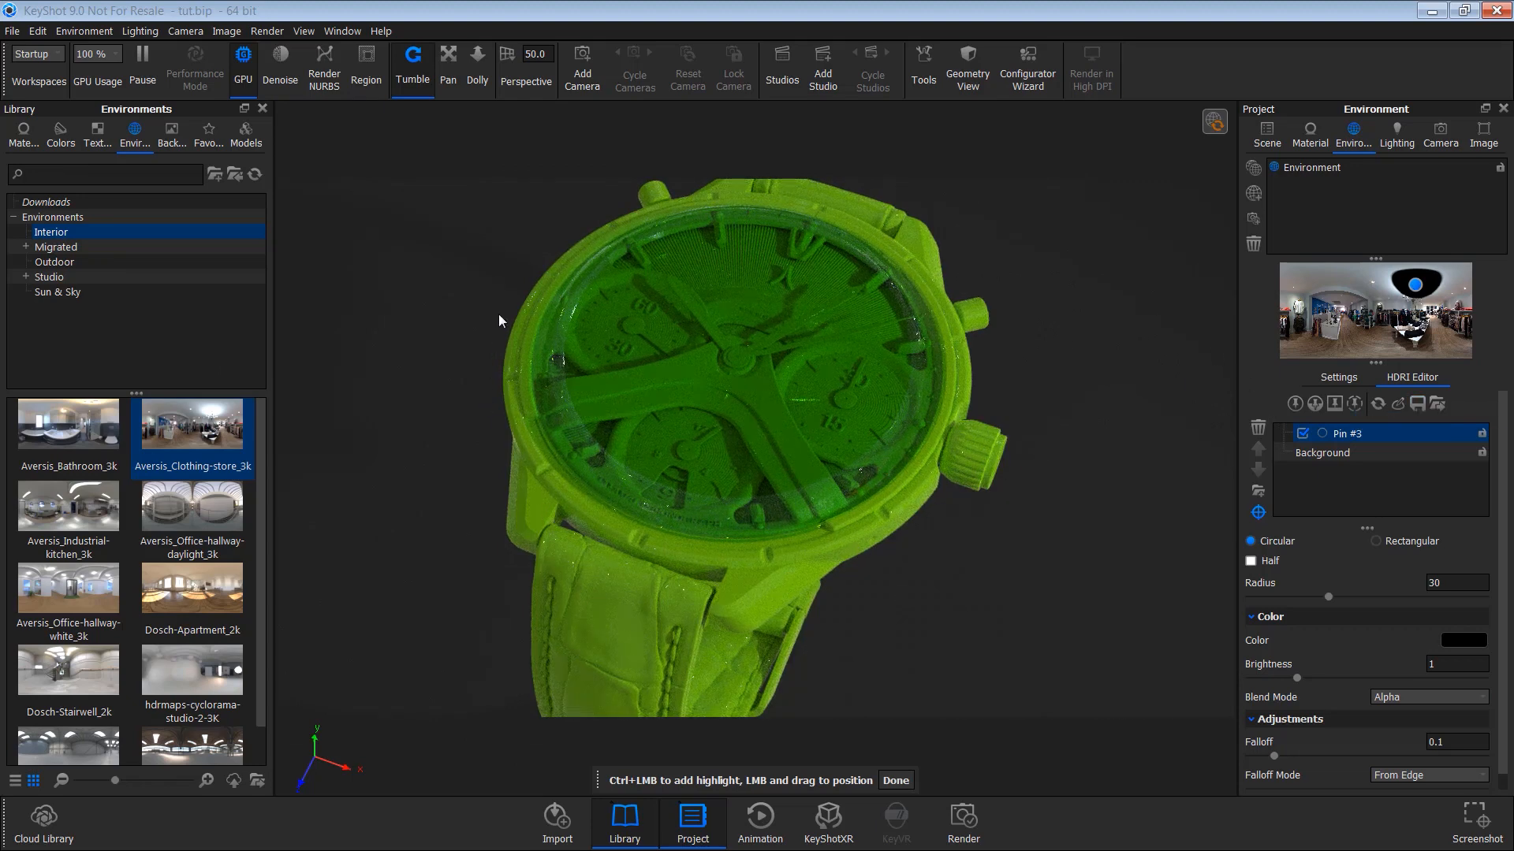
drag(1417, 292, 1424, 289)
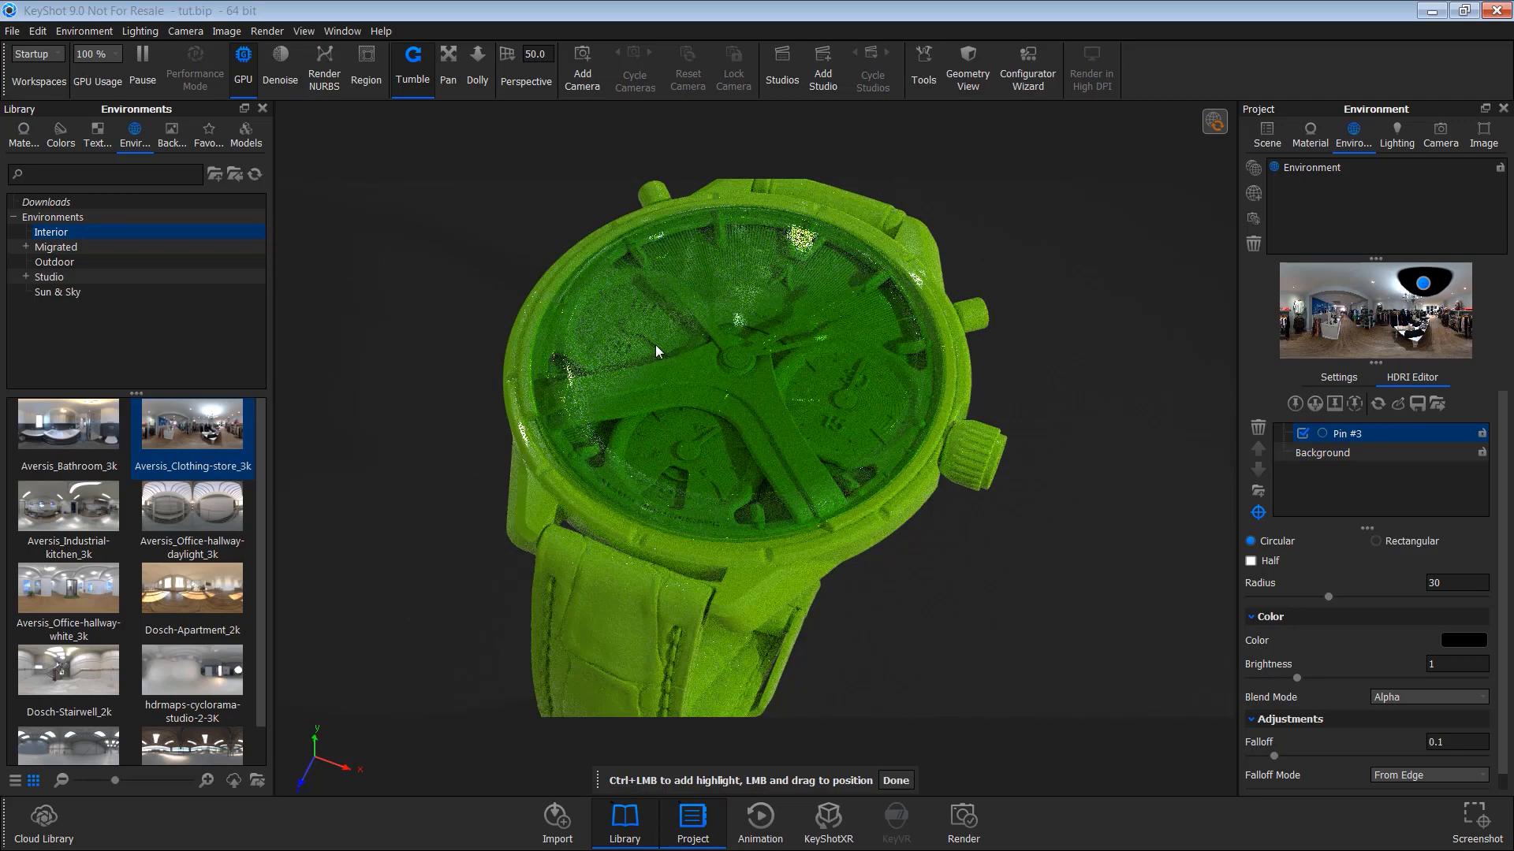
drag(1423, 289, 1421, 291)
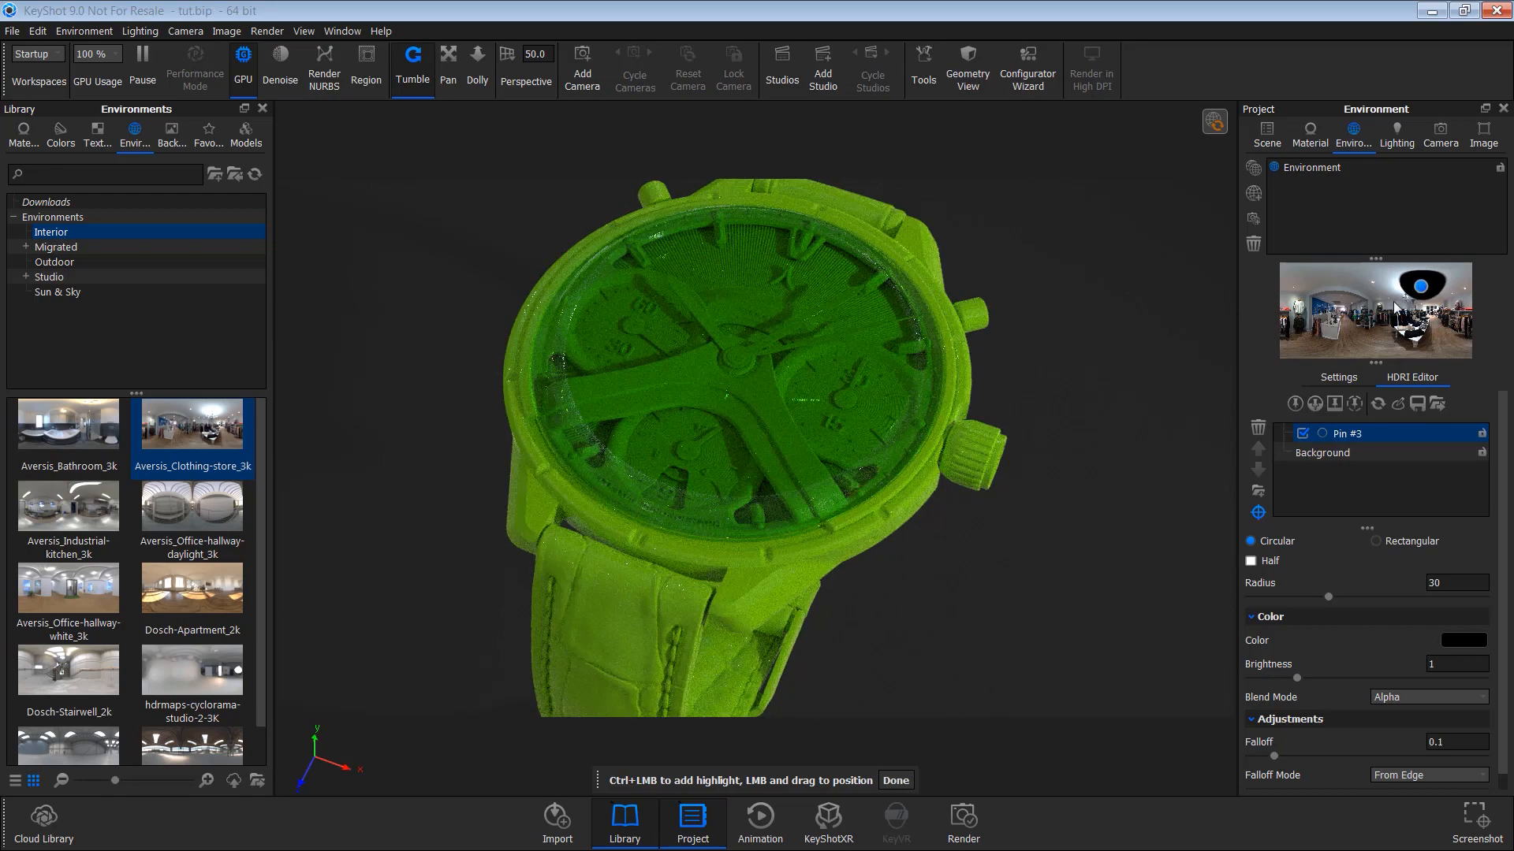
click(897, 780)
Inspect the glass reflections from several angles and set the black pin's falloff to 0.416, brightness to 0.39 and radius to 39.87.
drag(846, 505, 954, 491)
drag(1028, 439, 683, 386)
scroll(683, 385, up, 5)
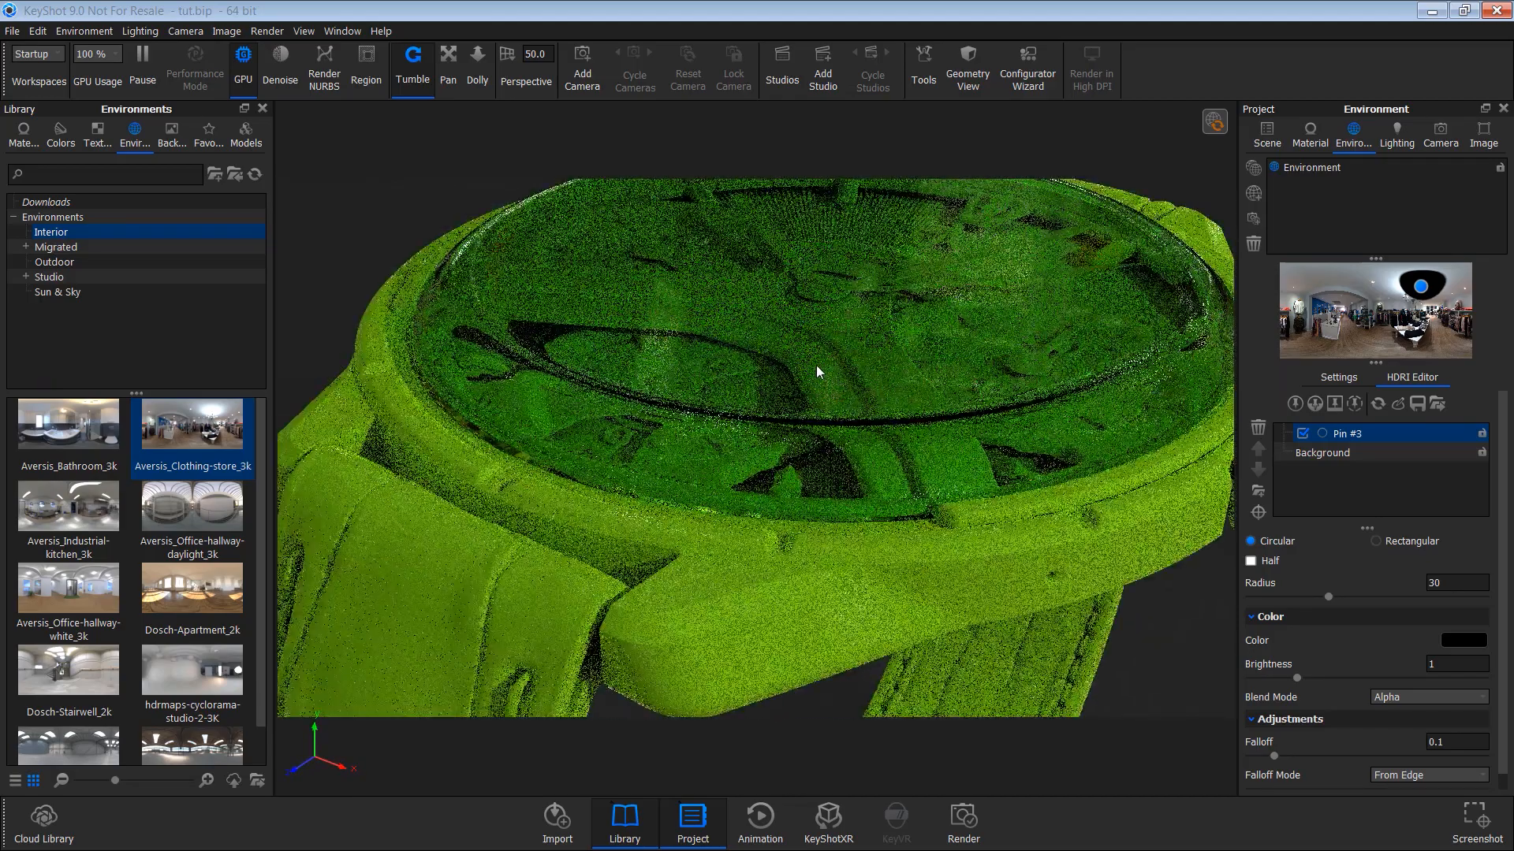
scroll(816, 366, down, 4)
drag(849, 401, 985, 385)
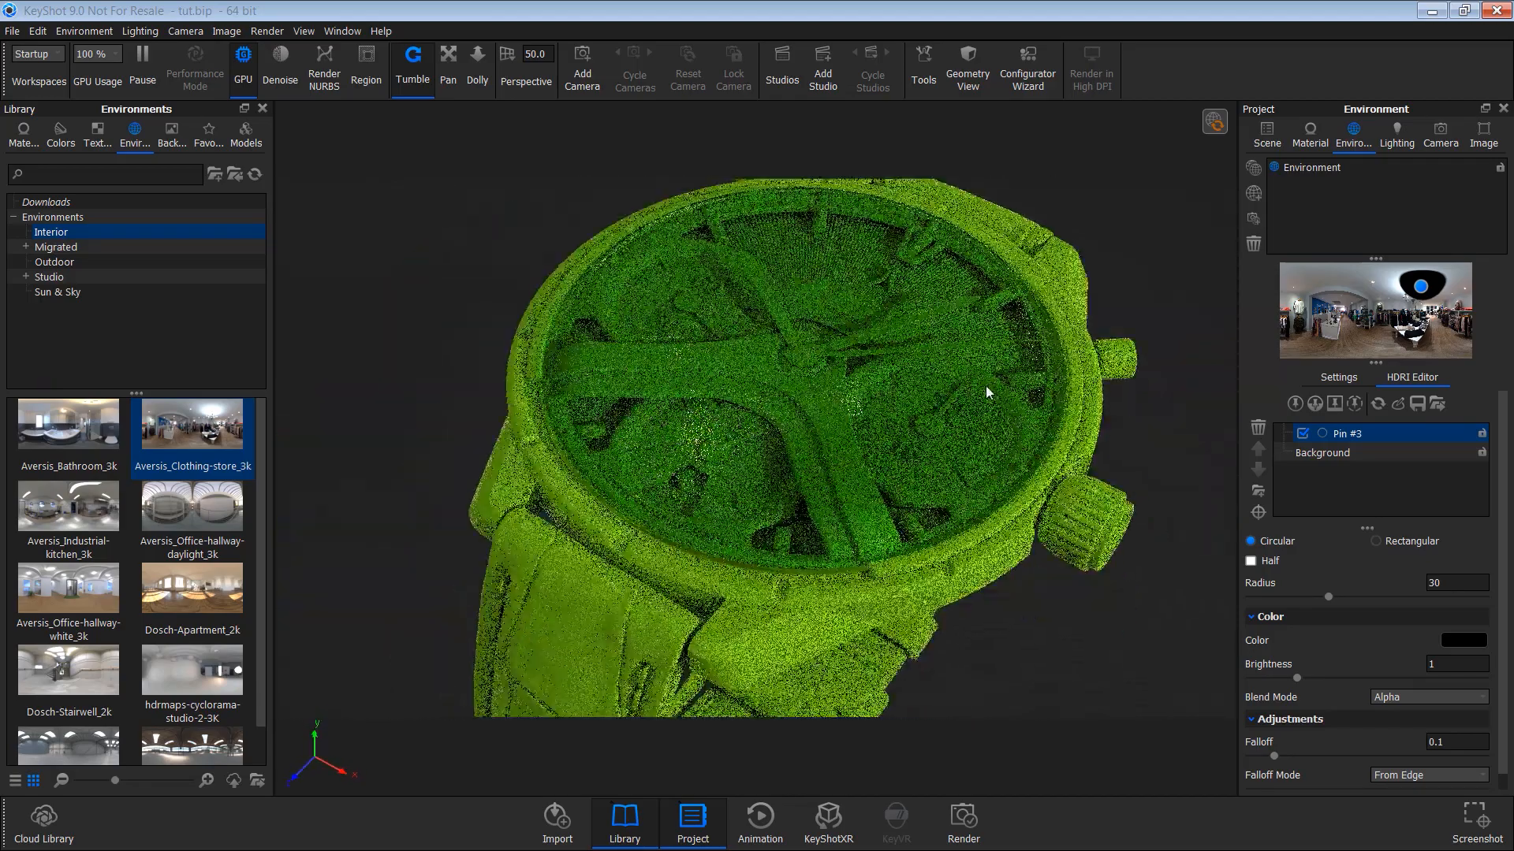
drag(901, 384, 854, 335)
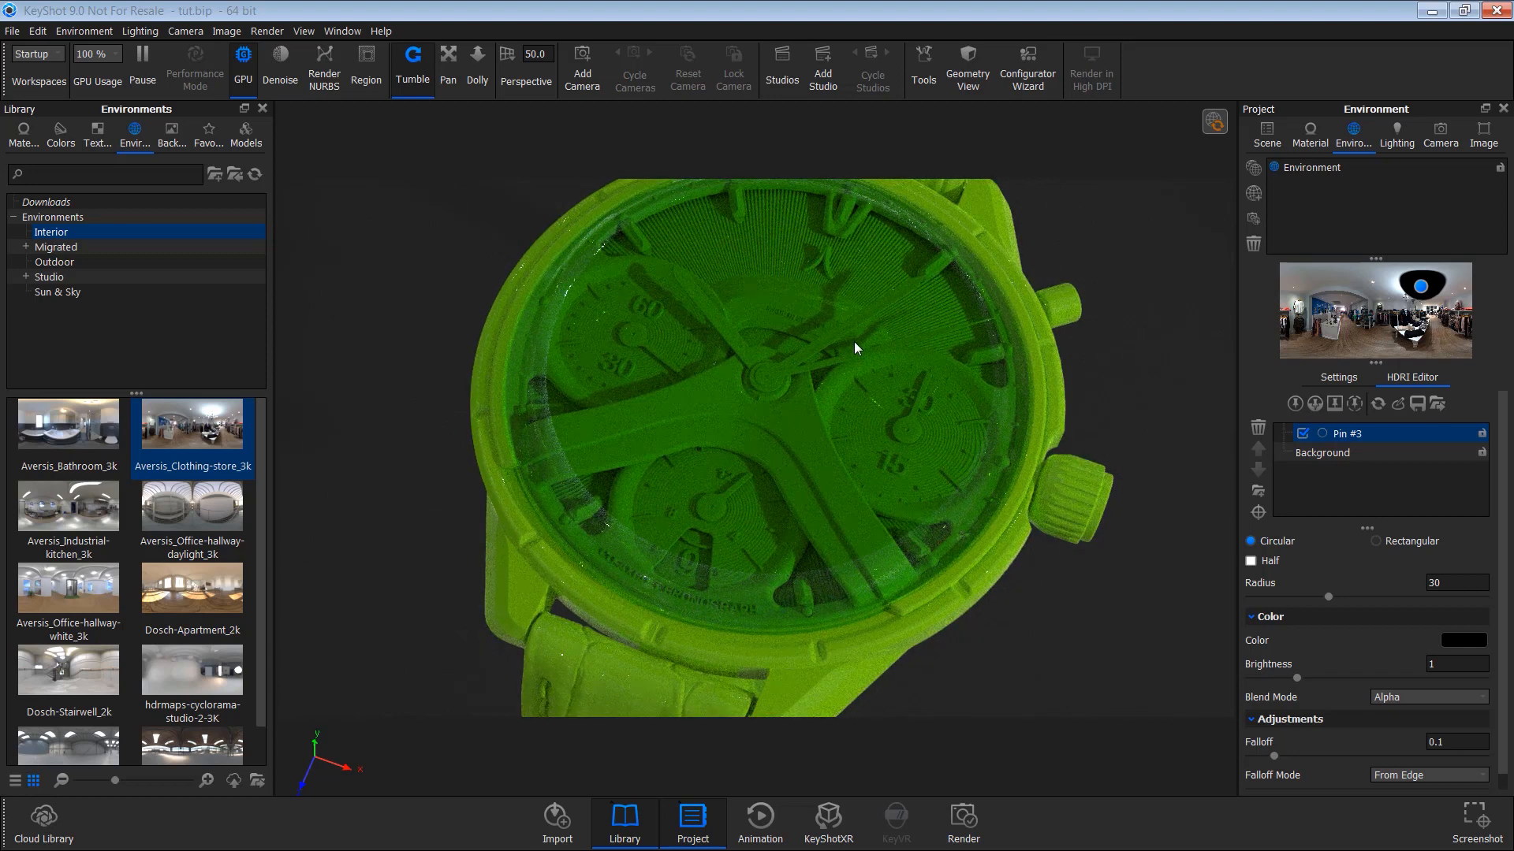
scroll(1332, 576, down, 1)
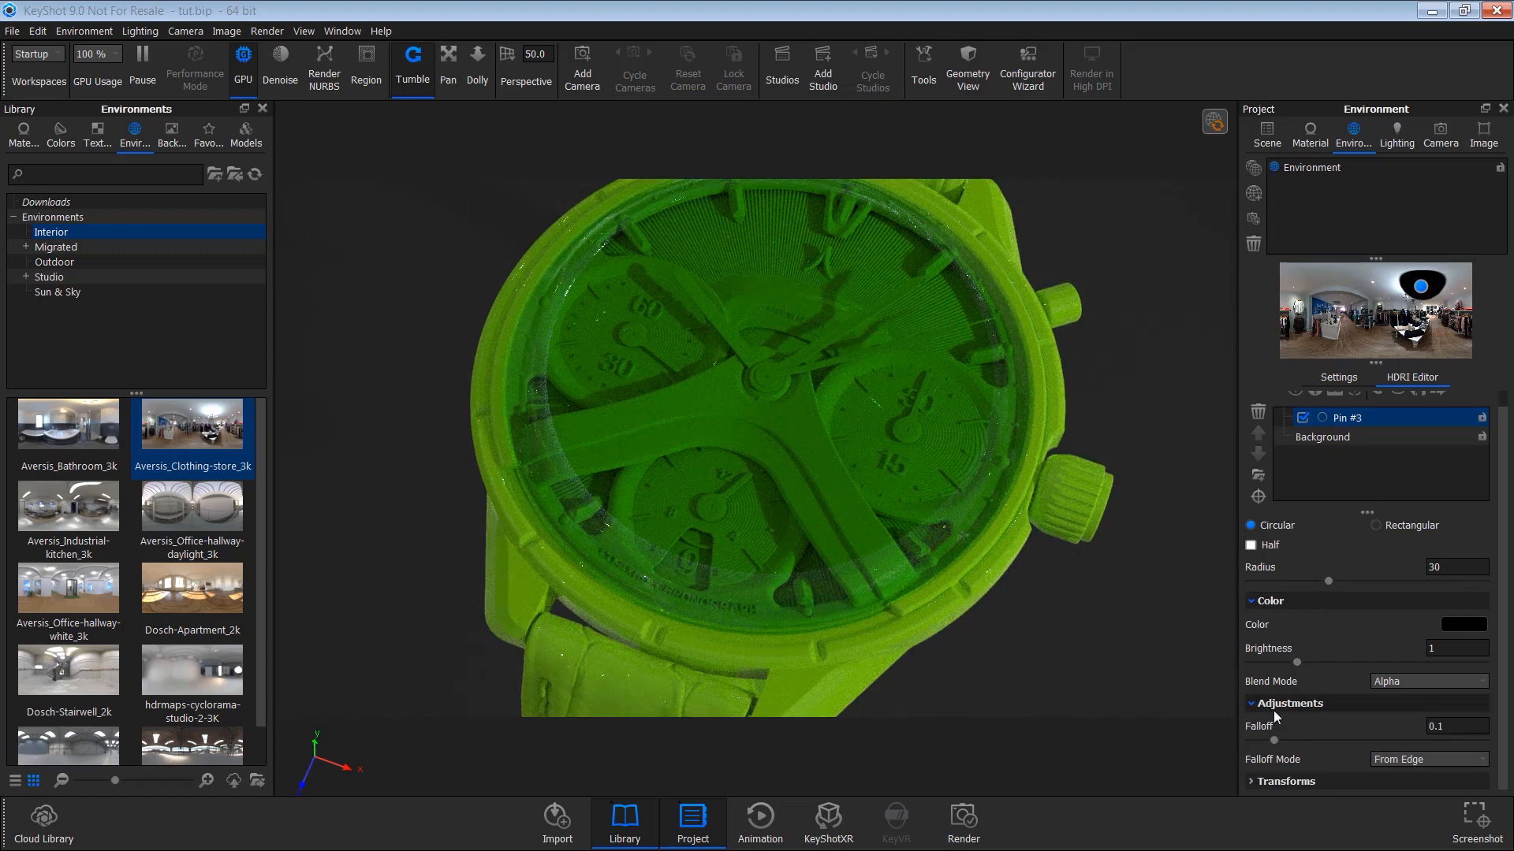
drag(1274, 741, 1345, 735)
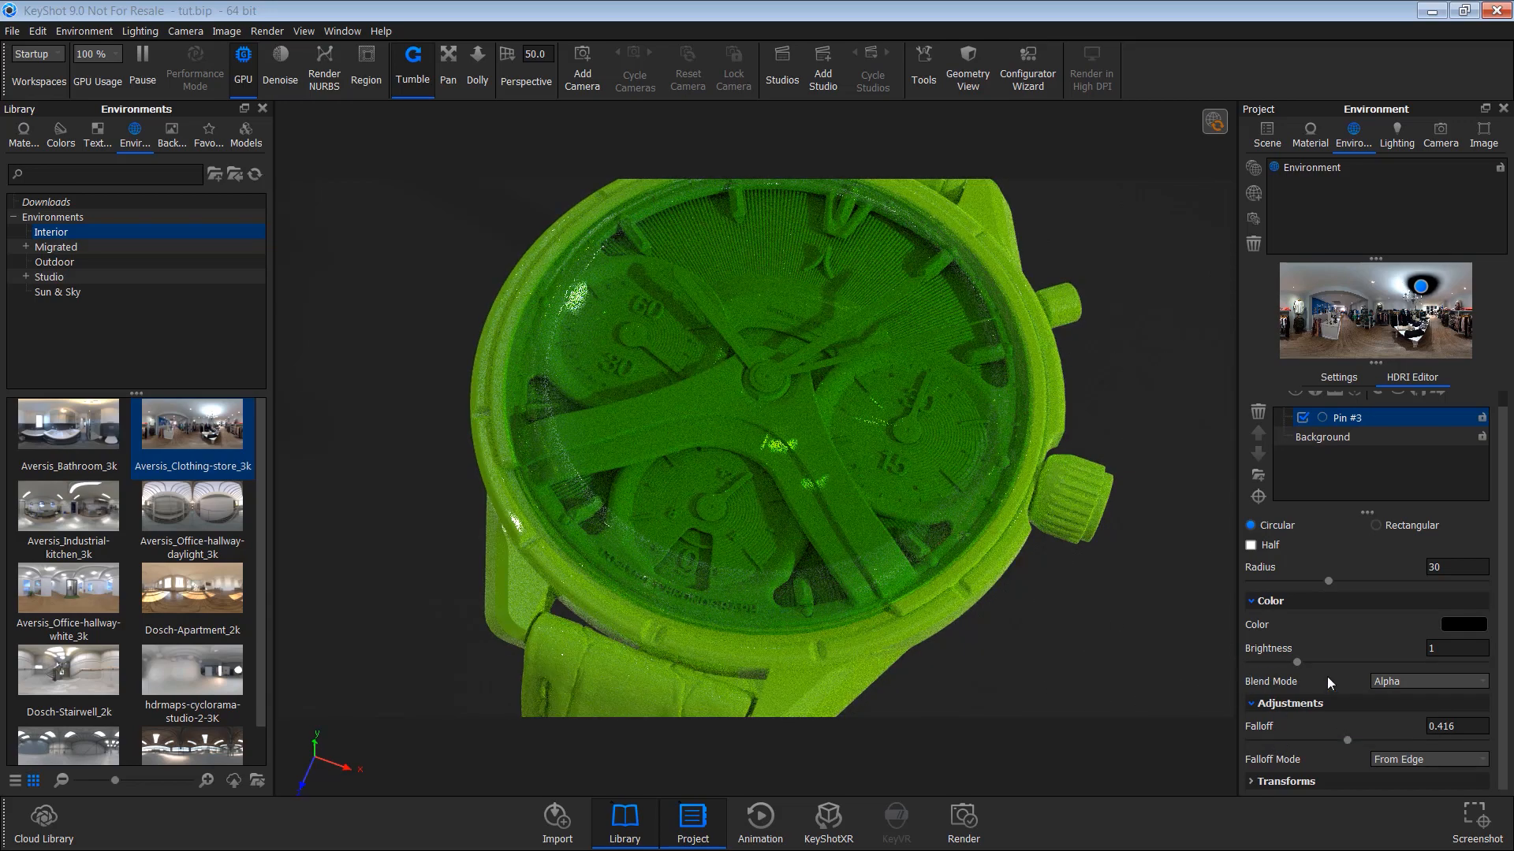
drag(1297, 662, 1364, 663)
mouse_move(1342, 590)
mouse_down()
mouse_move(1374, 593)
mouse_move(1330, 602)
mouse_move(1353, 602)
mouse_up()
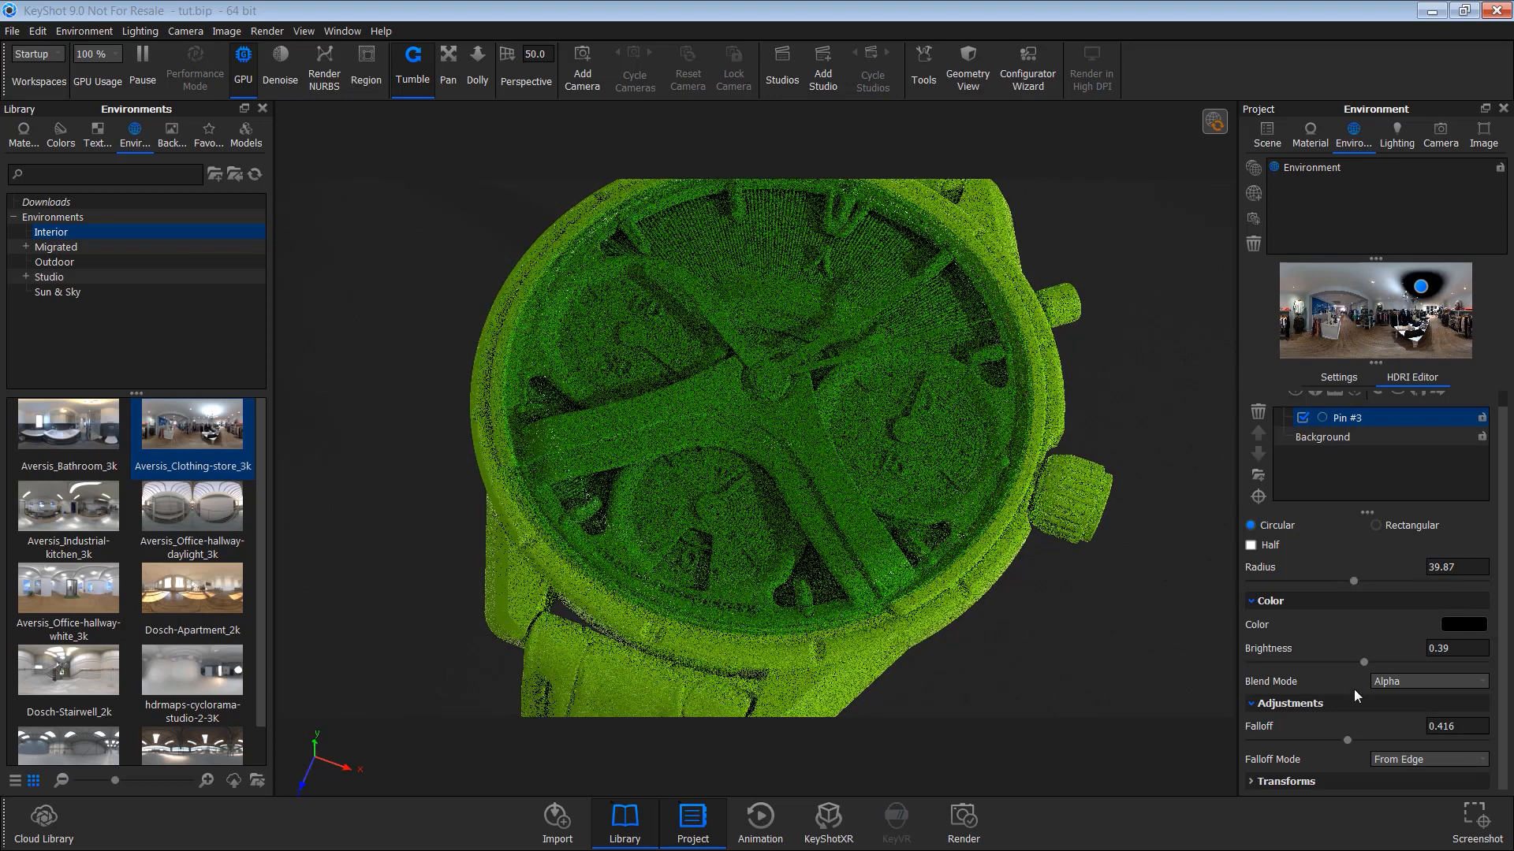
click(1301, 781)
scroll(1316, 654, down, 1)
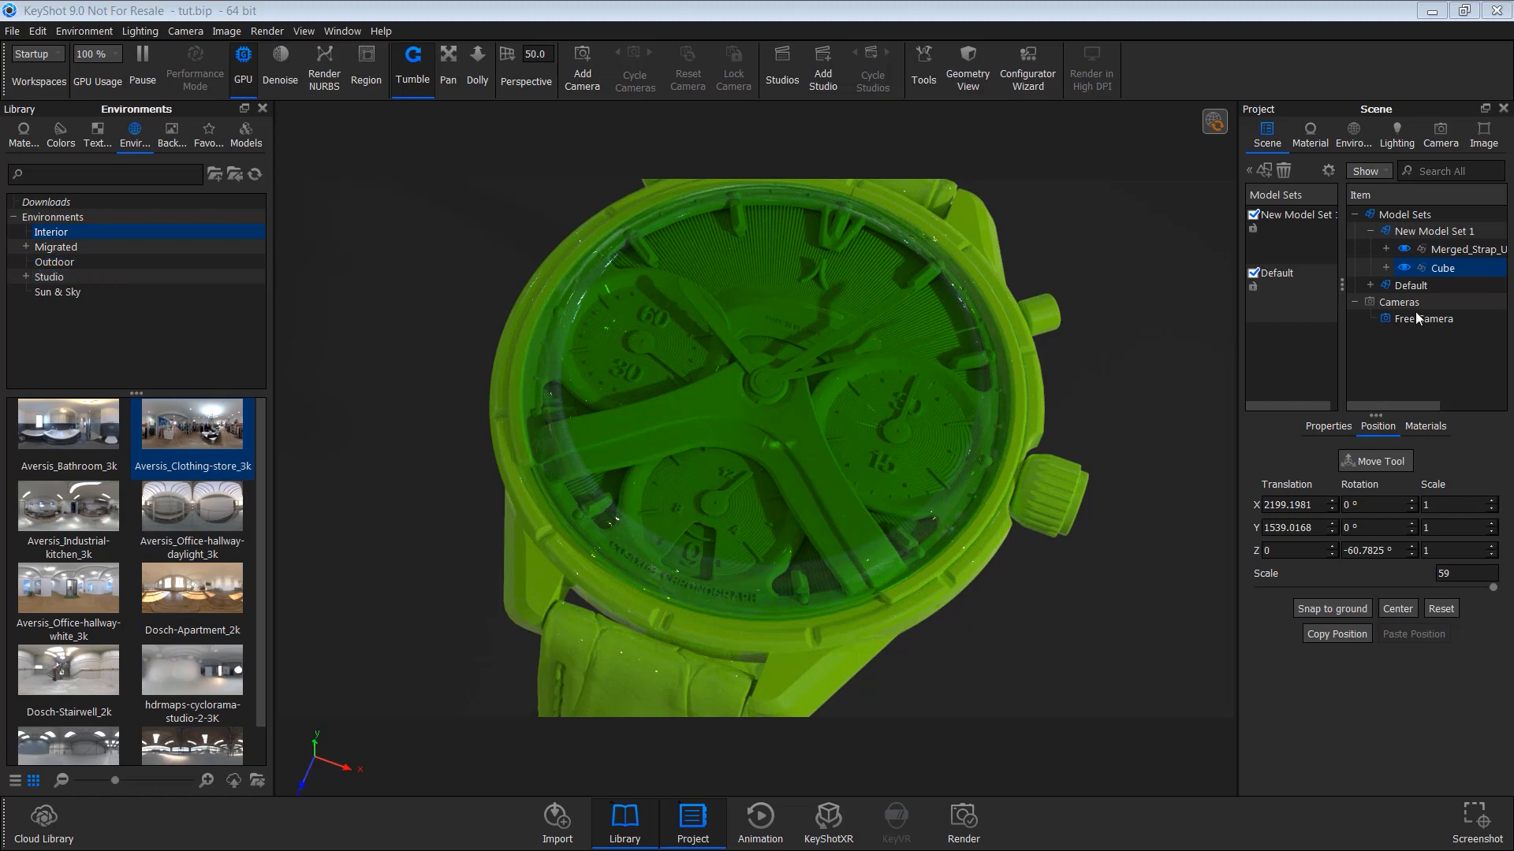
click(1342, 126)
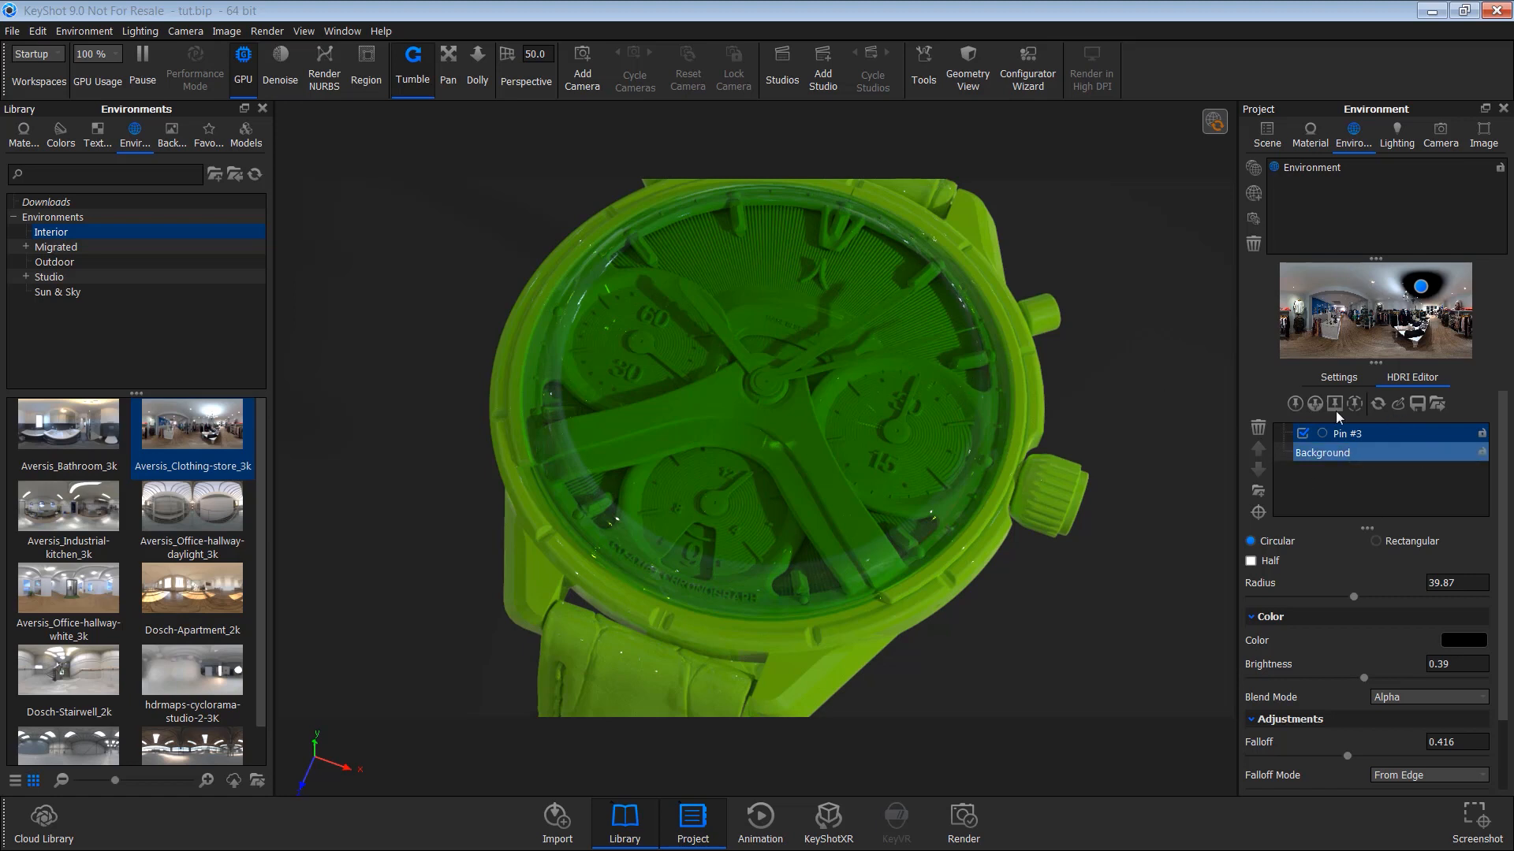
click(1483, 136)
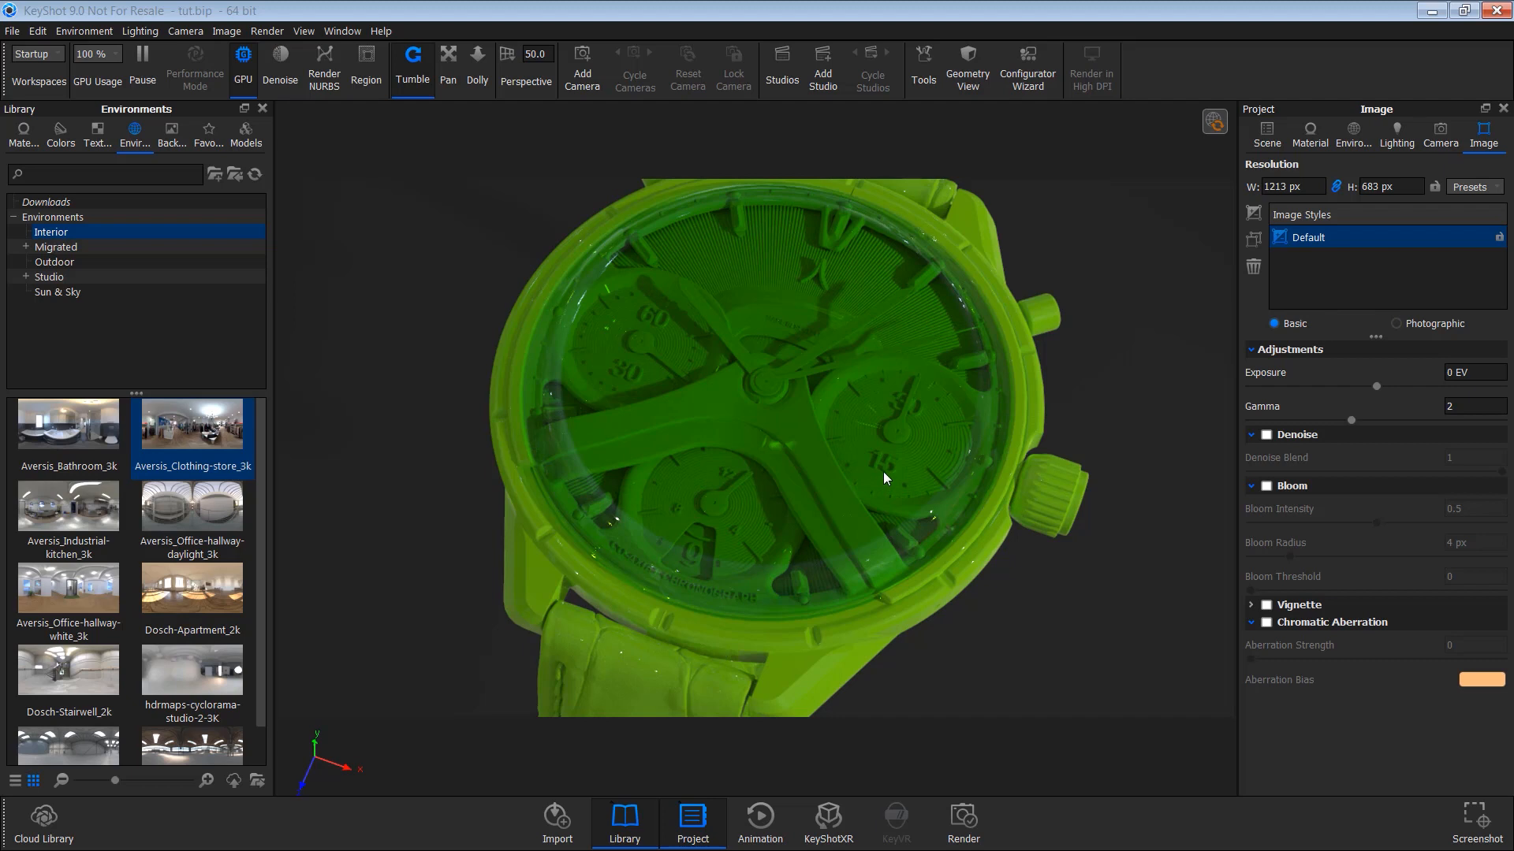
click(1353, 136)
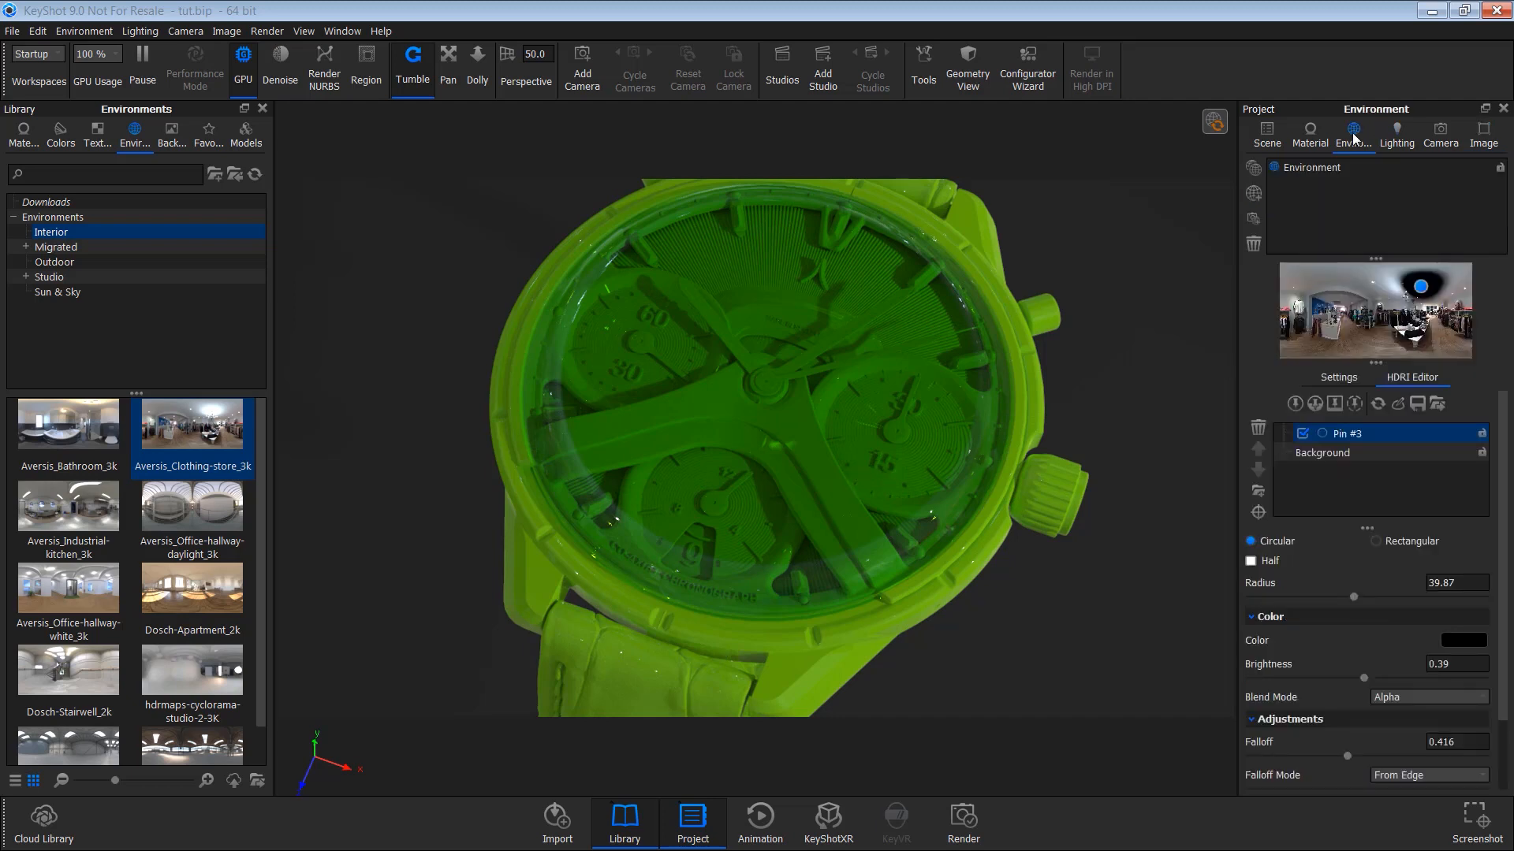